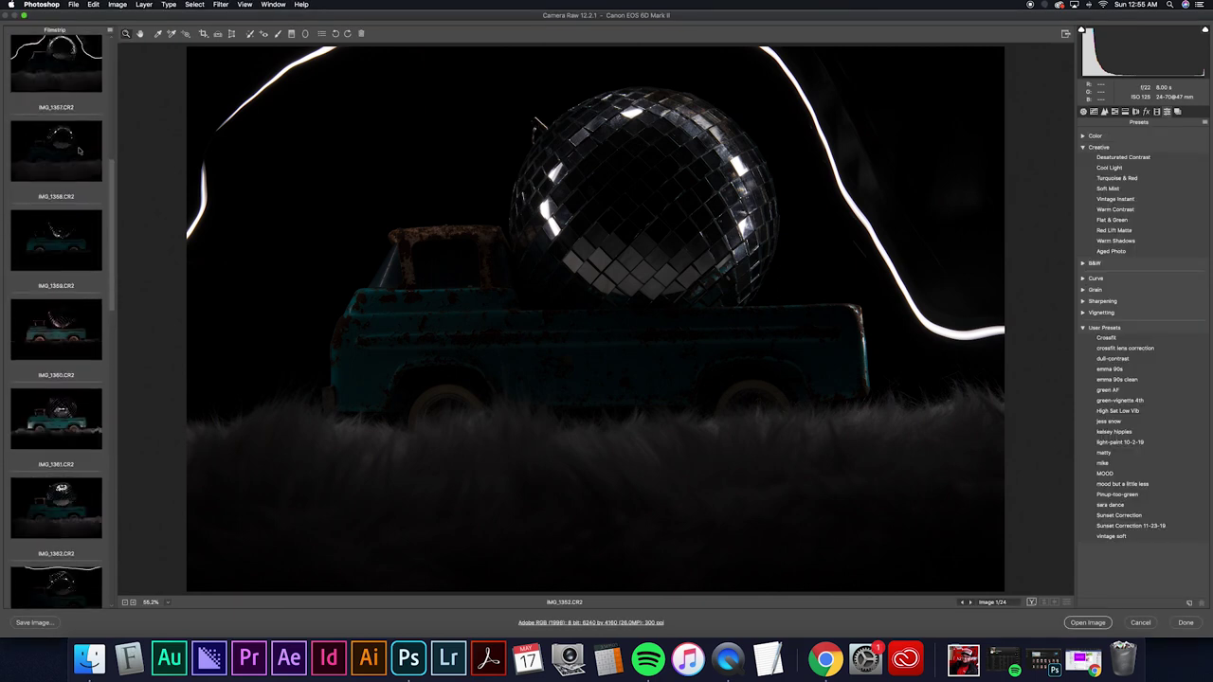
Select all 24 shots and set Blacks -10, Texture +6, Clarity +16 and Dehaze +13
{"action": "scroll", "coordinate": [24, 364], "scroll_direction": "down", "scroll_amount": 15}
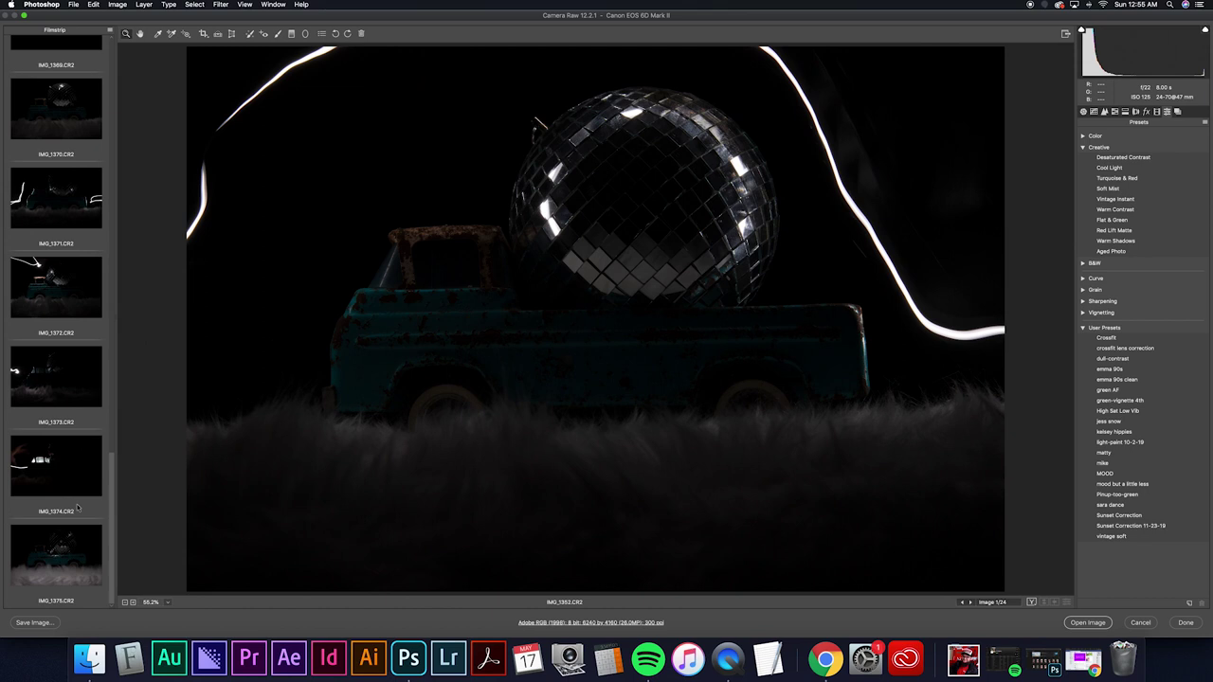
{"action": "key", "text": "super+a"}
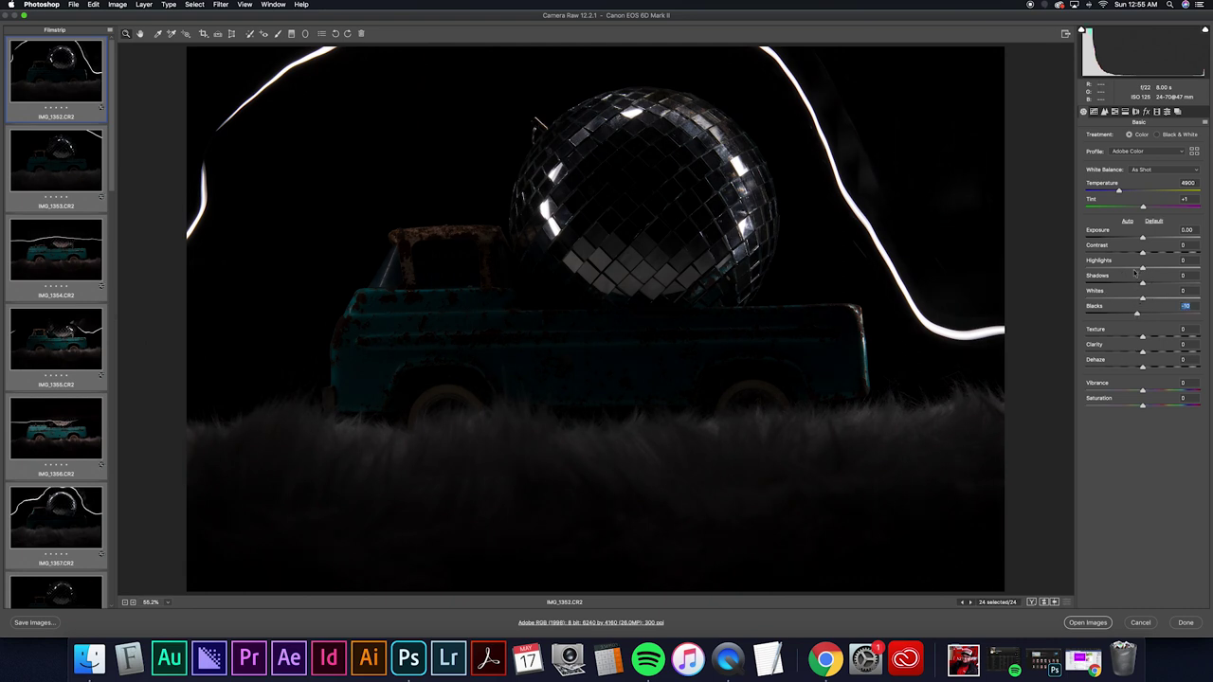
{"action": "left_click_drag", "start_coordinate": [1143, 268], "coordinate": [1146, 270]}
{"action": "left_click_drag", "start_coordinate": [1143, 352], "coordinate": [1152, 352]}
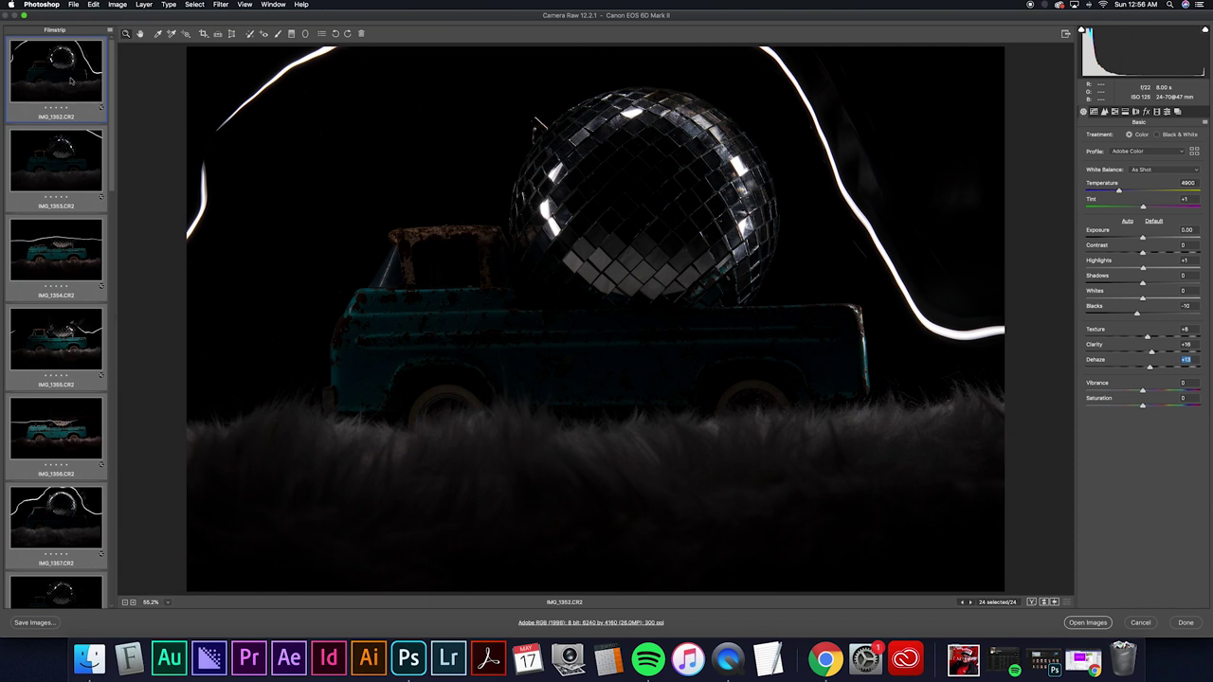
Adjust Highlights per shot: IMG_1352 for the disco ball, IMG_1353 to +52, IMG_1354 to +23
{"action": "left_click", "coordinate": [73, 111]}
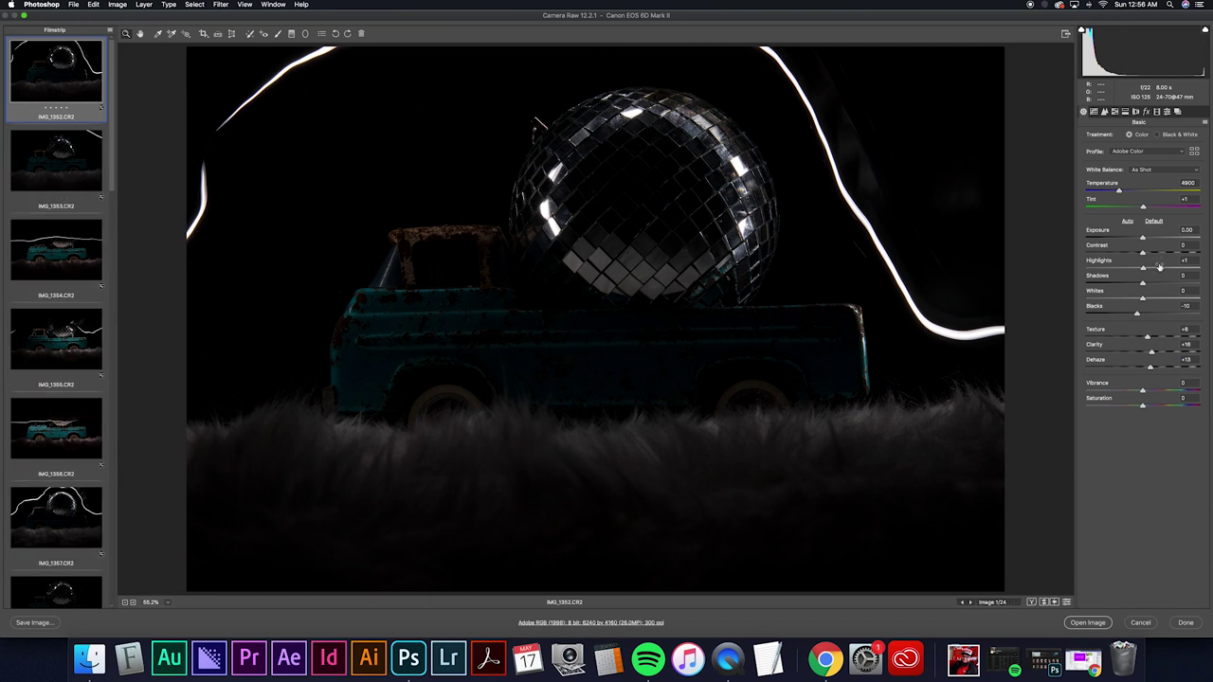
{"action": "left_click_drag", "start_coordinate": [1157, 269], "coordinate": [1157, 270]}
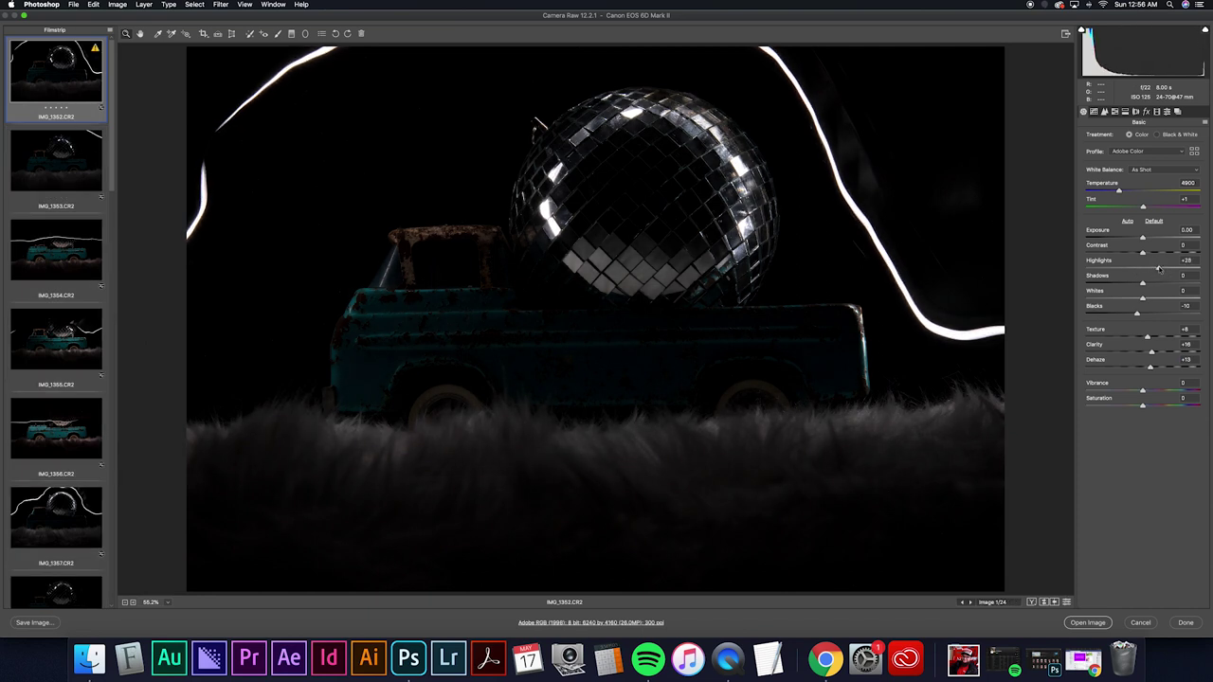
{"action": "left_click", "coordinate": [73, 147]}
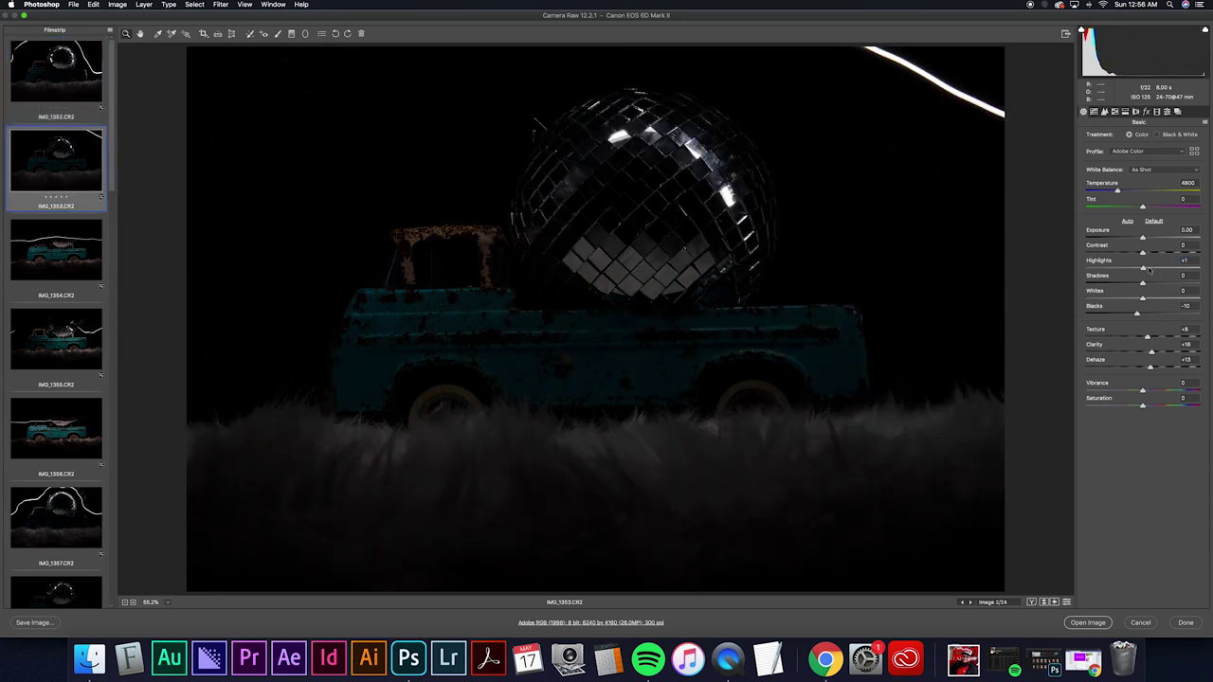
{"action": "left_click_drag", "start_coordinate": [1161, 269], "coordinate": [1170, 269]}
{"action": "left_click", "coordinate": [94, 253]}
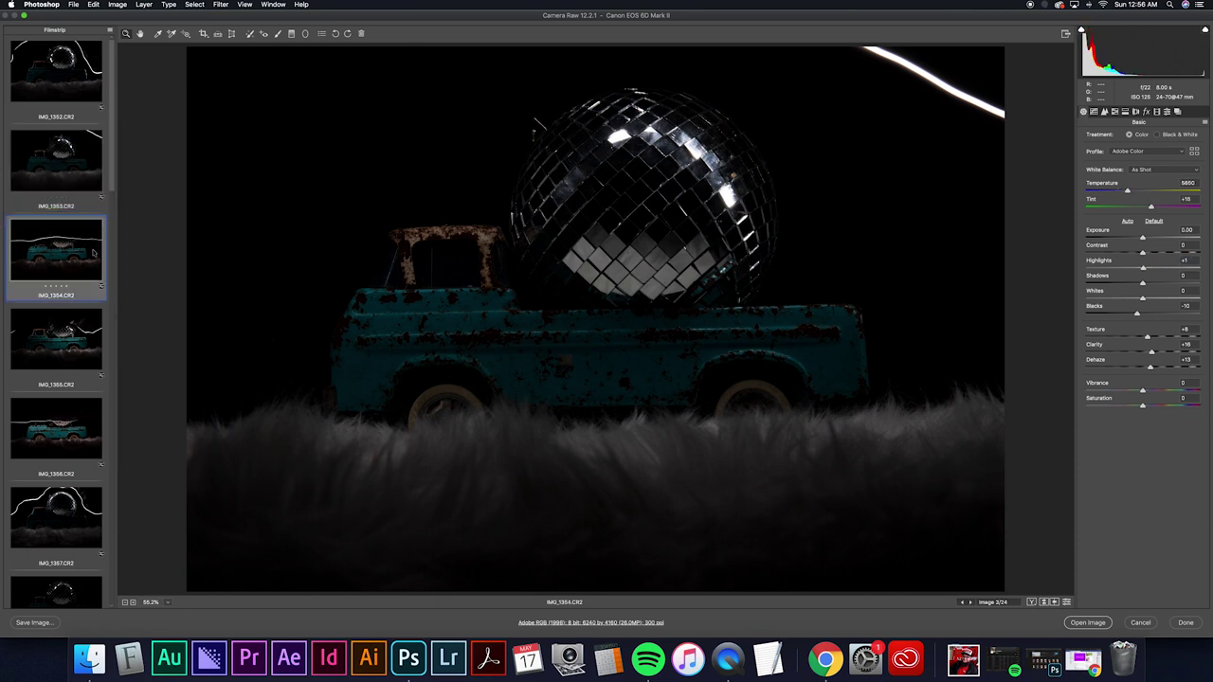
{"action": "left_click", "coordinate": [1155, 270]}
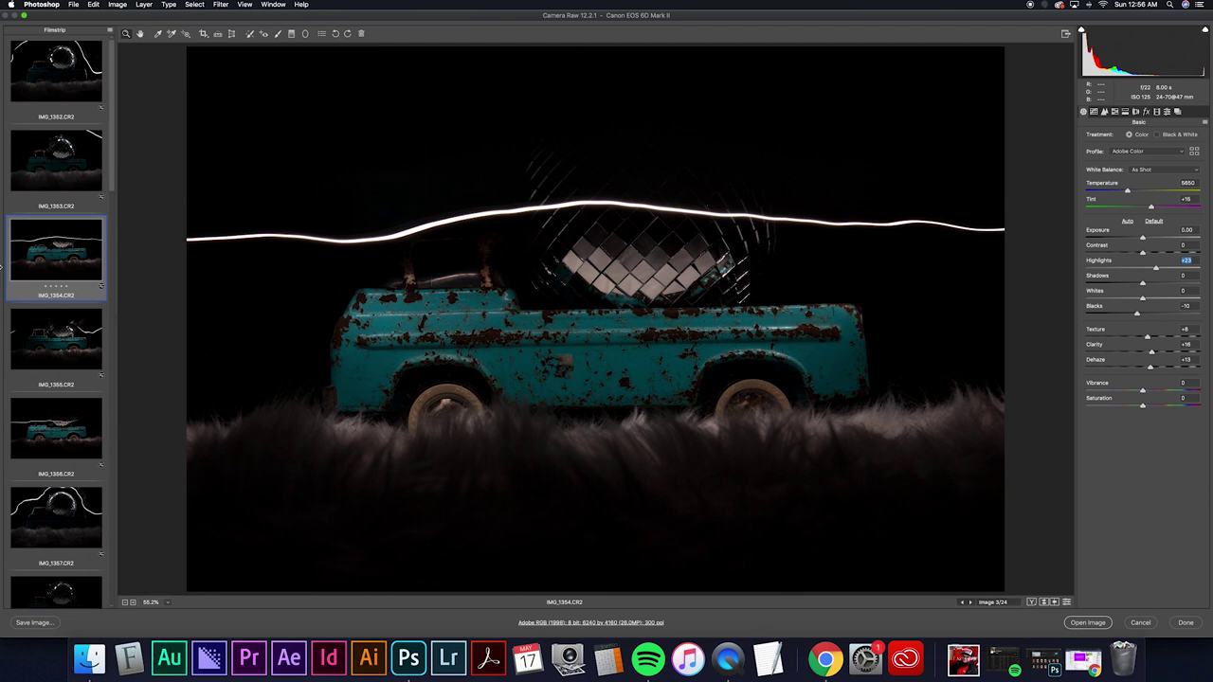
Step through the remaining shots to the last one, reselect all 24, and return to IMG_1368
{"action": "key", "text": "super+Right"}
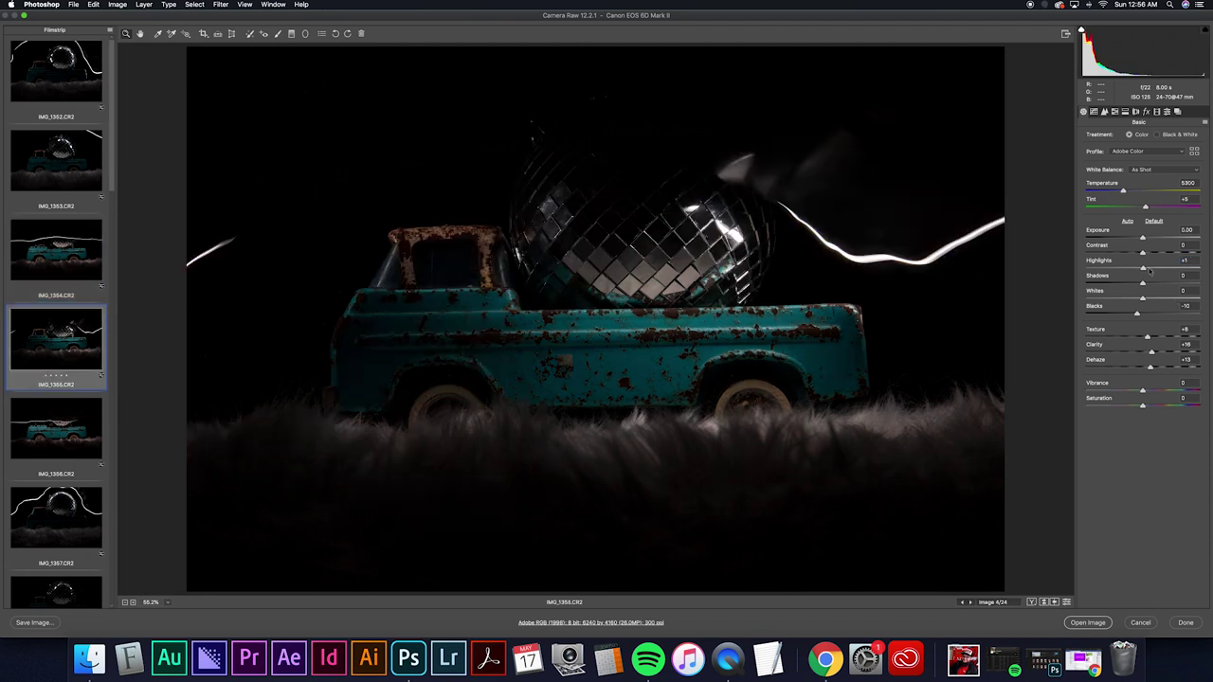
{"action": "key", "text": "super+Right"}
{"action": "key", "text": "super+Right"}
{"action": "key", "text": "super+Right"}
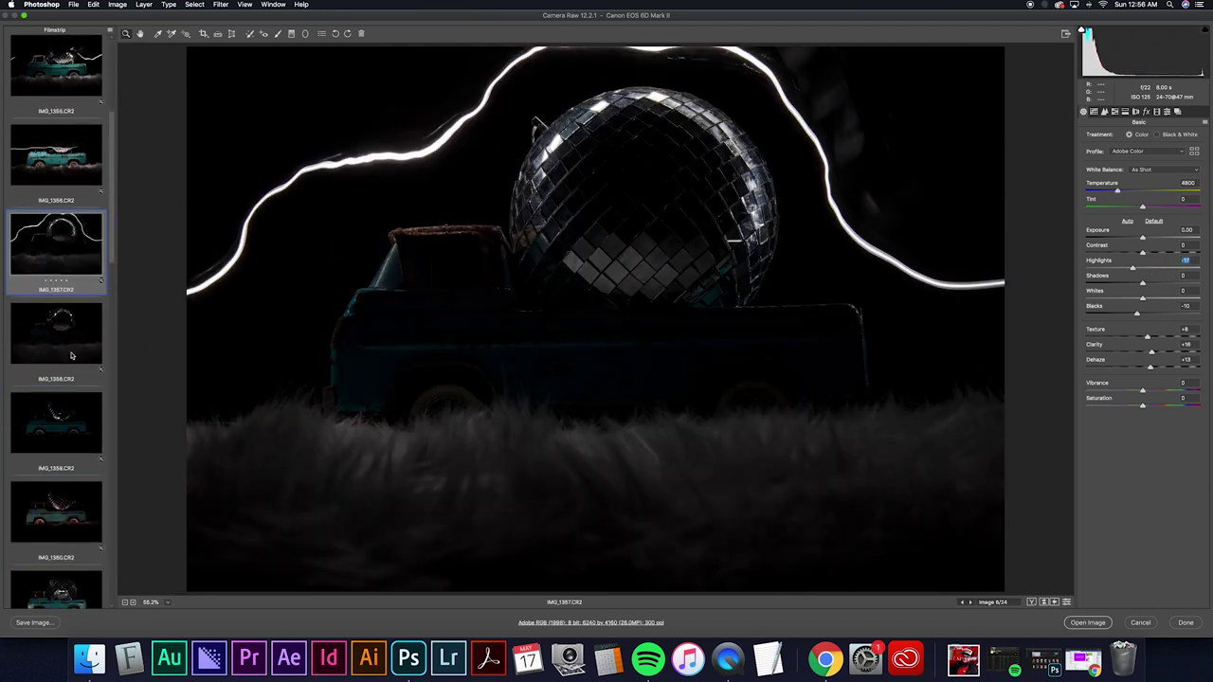
{"action": "key", "text": "super+Right"}
{"action": "key", "text": "super+Right"}
{"action": "key", "text": "super+Right"}
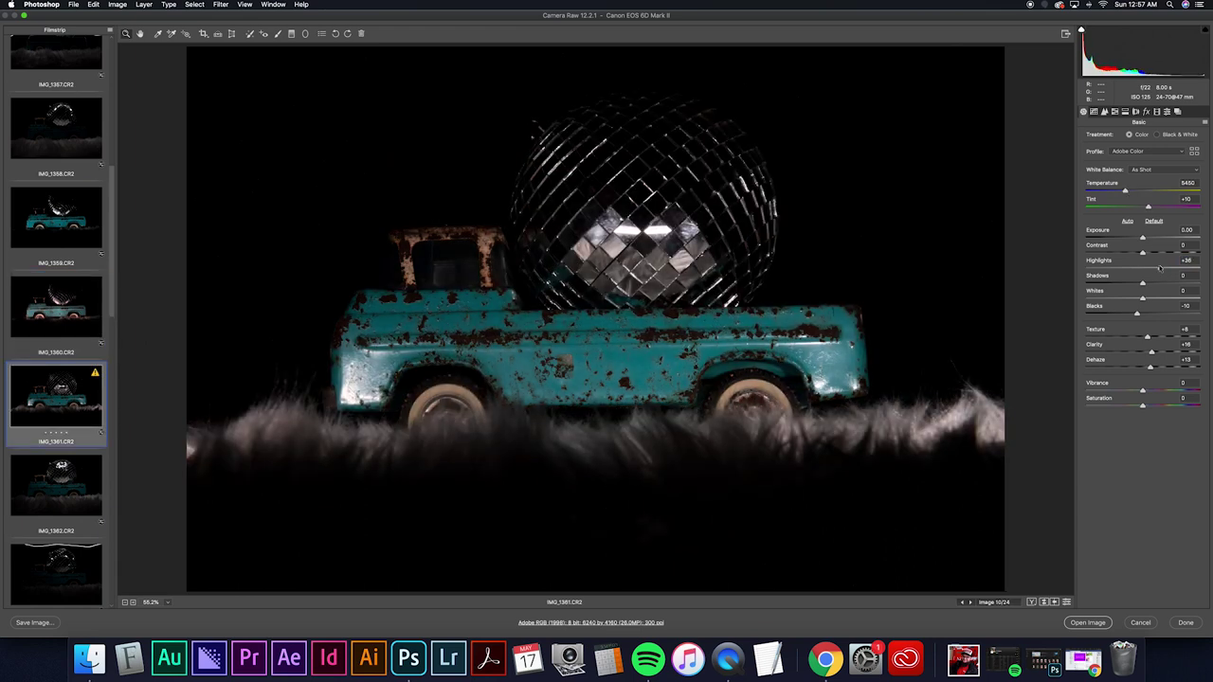
{"action": "key", "text": "super+Right"}
{"action": "key", "text": "super+Right"}
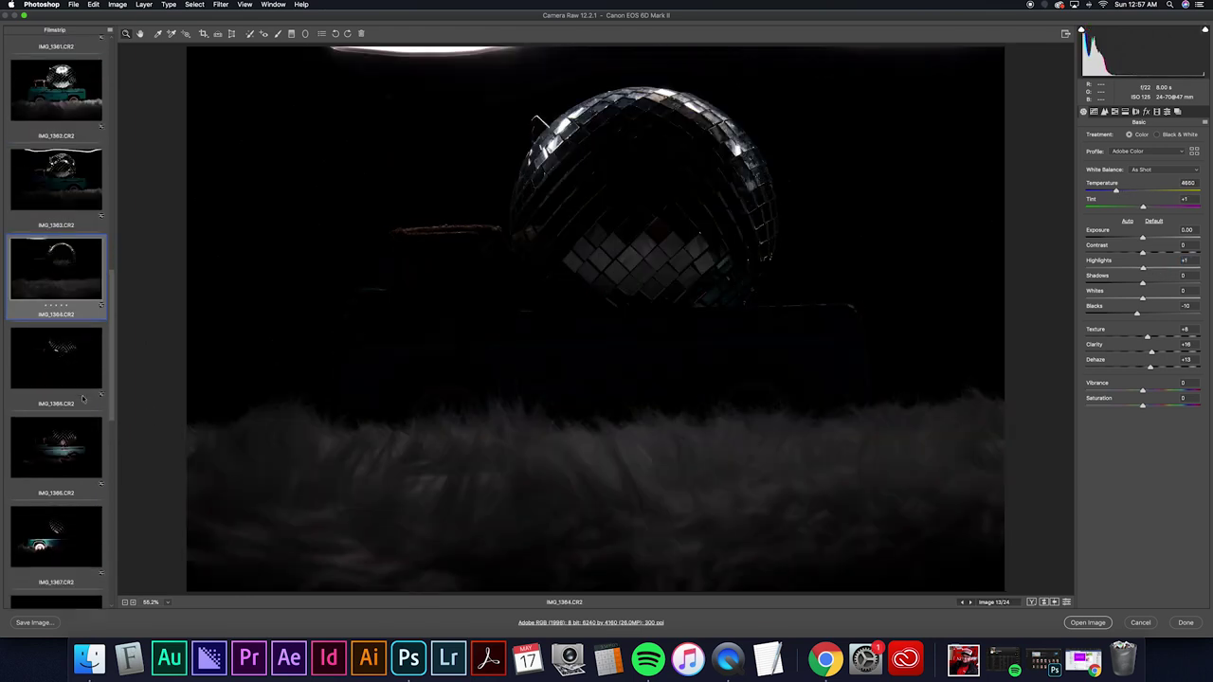
{"action": "key", "text": "Down"}
{"action": "key", "text": "Down"}
{"action": "key", "text": "Down"}
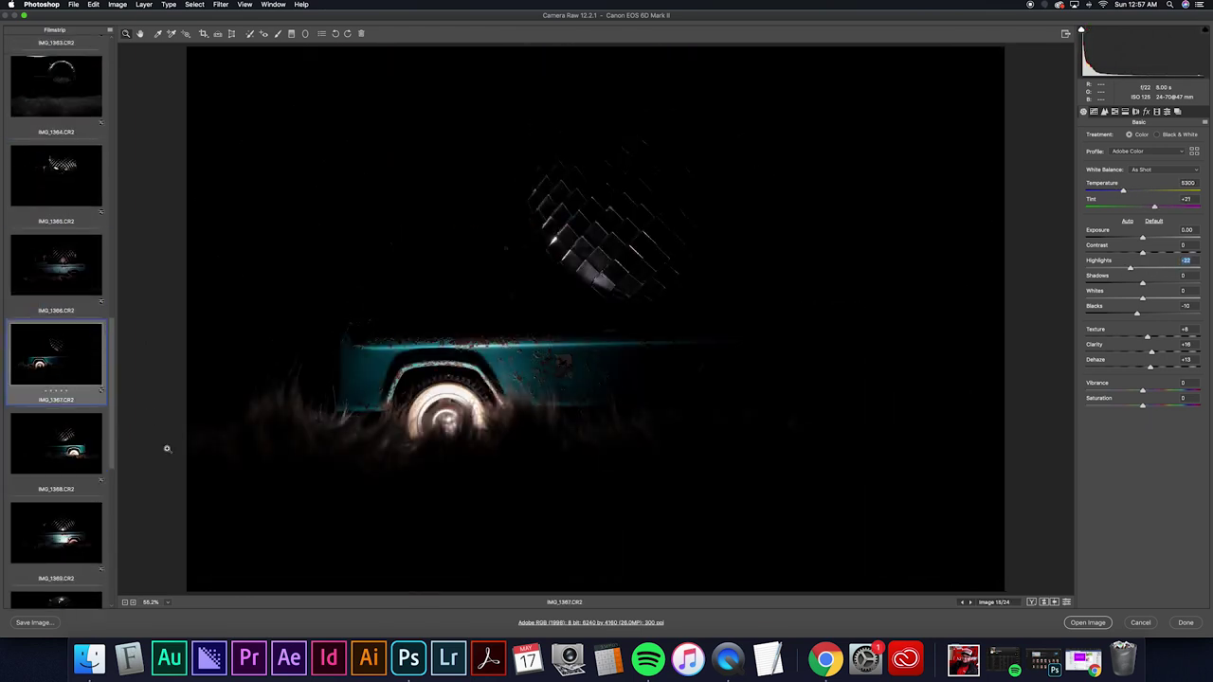
{"action": "key", "text": "Down"}
{"action": "key", "text": "Down"}
{"action": "key", "text": "Down"}
{"action": "key", "text": "Down"}
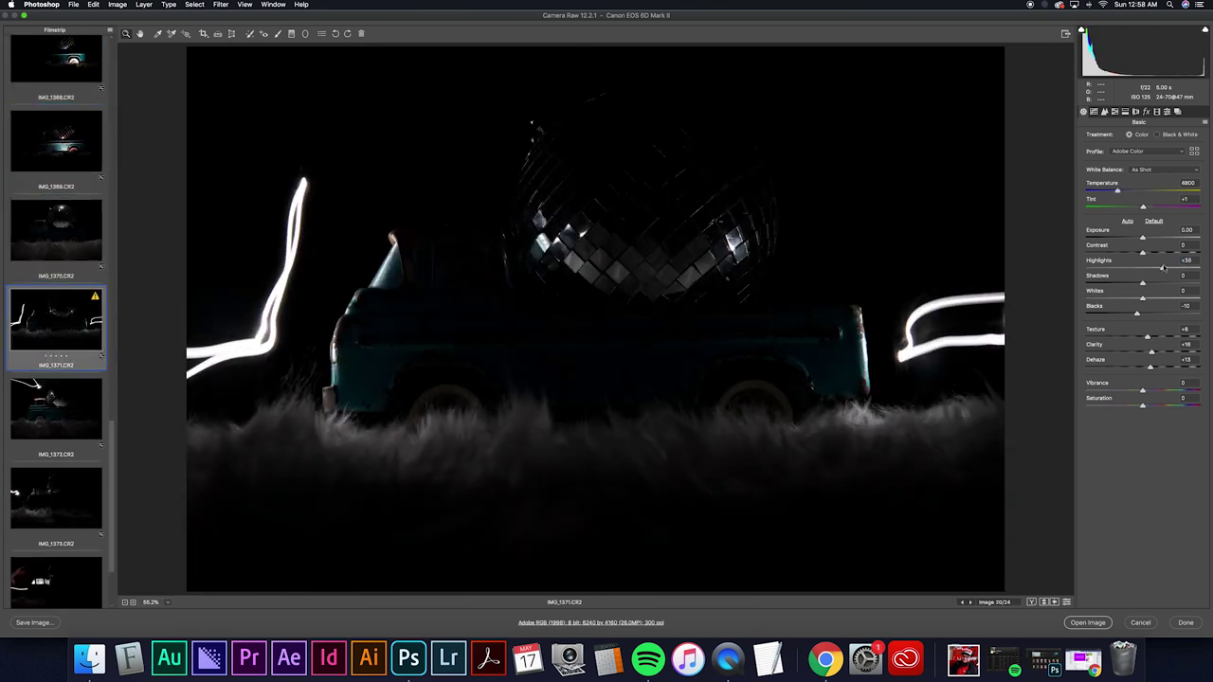
{"action": "key", "text": "Down"}
{"action": "key", "text": "Down"}
{"action": "key", "text": "Down"}
{"action": "key", "text": "Down"}
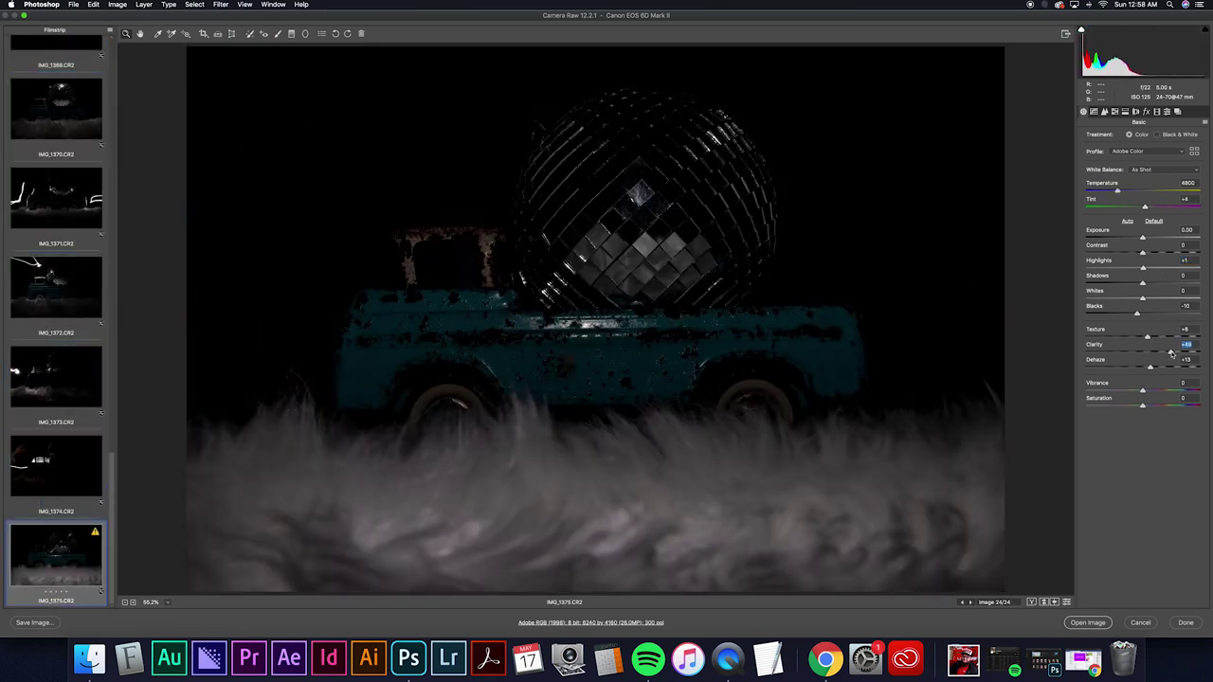
{"action": "key", "text": "super+a"}
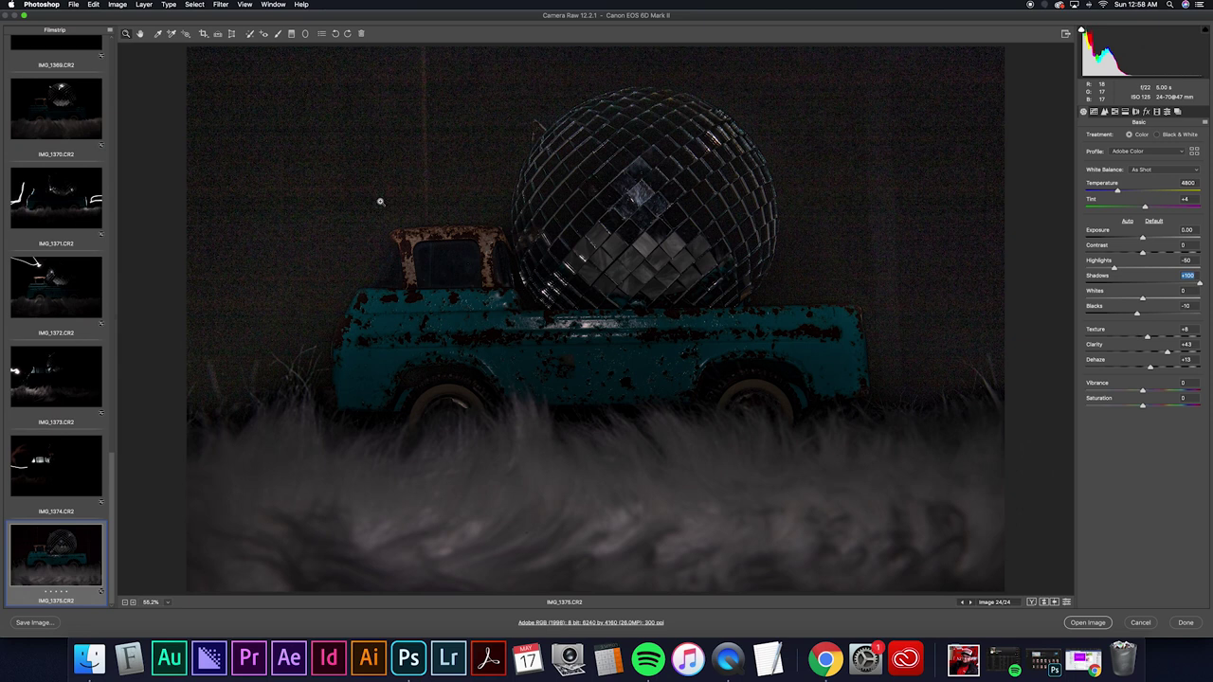
{"action": "key", "text": "Up"}
{"action": "key", "text": "Up"}
{"action": "key", "text": "Up"}
{"action": "key", "text": "Up"}
{"action": "key", "text": "Up"}
{"action": "key", "text": "Up"}
{"action": "key", "text": "Up"}
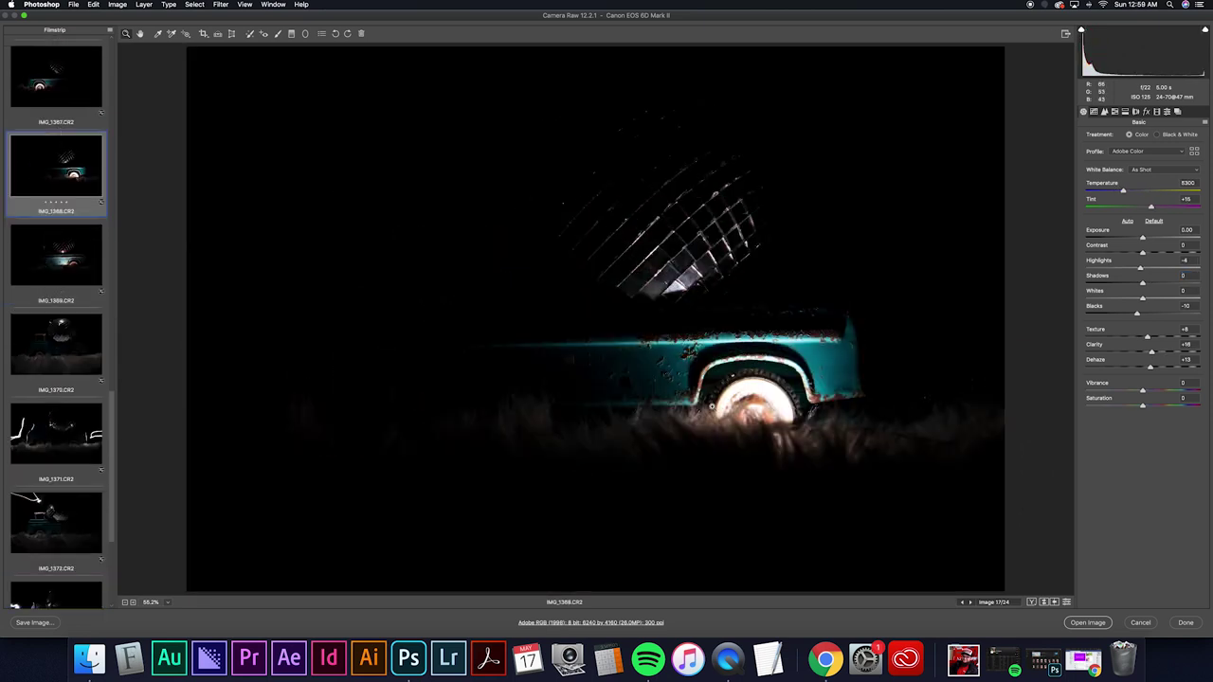
Save all 24 shots as quality-12 JPEGs with 2-digit serial numbers to a chosen folder
{"action": "key", "text": "super+a"}
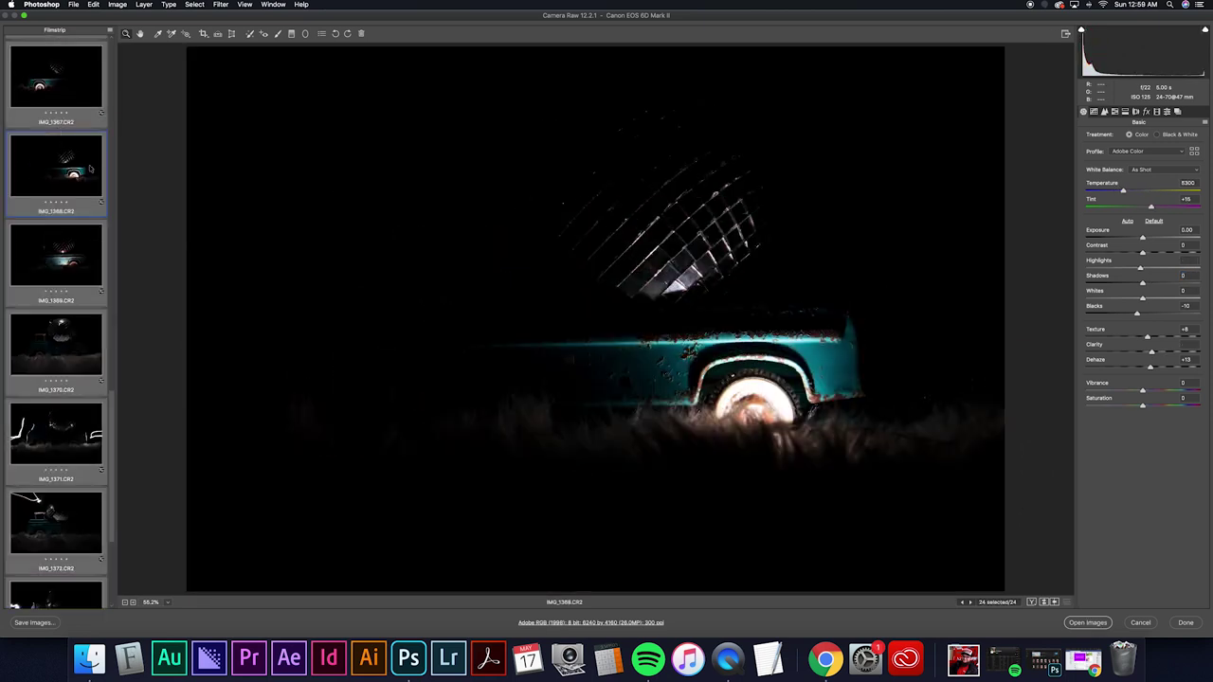
{"action": "key", "text": "super+s"}
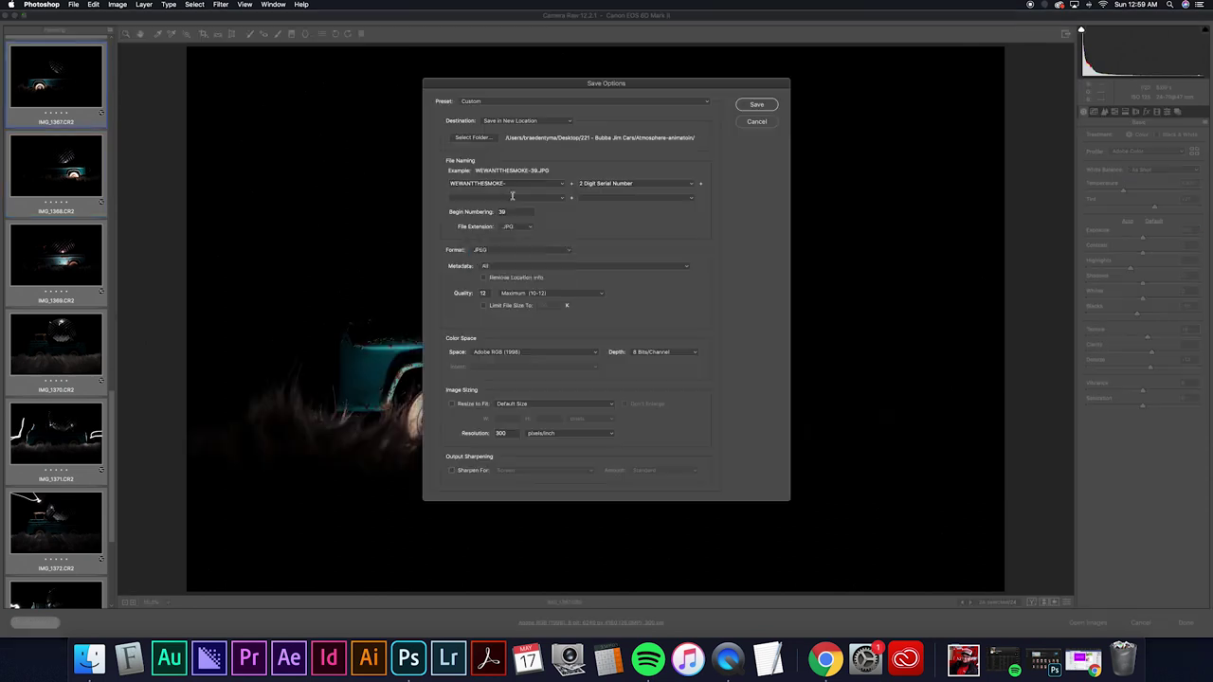
{"action": "left_click", "coordinate": [472, 138]}
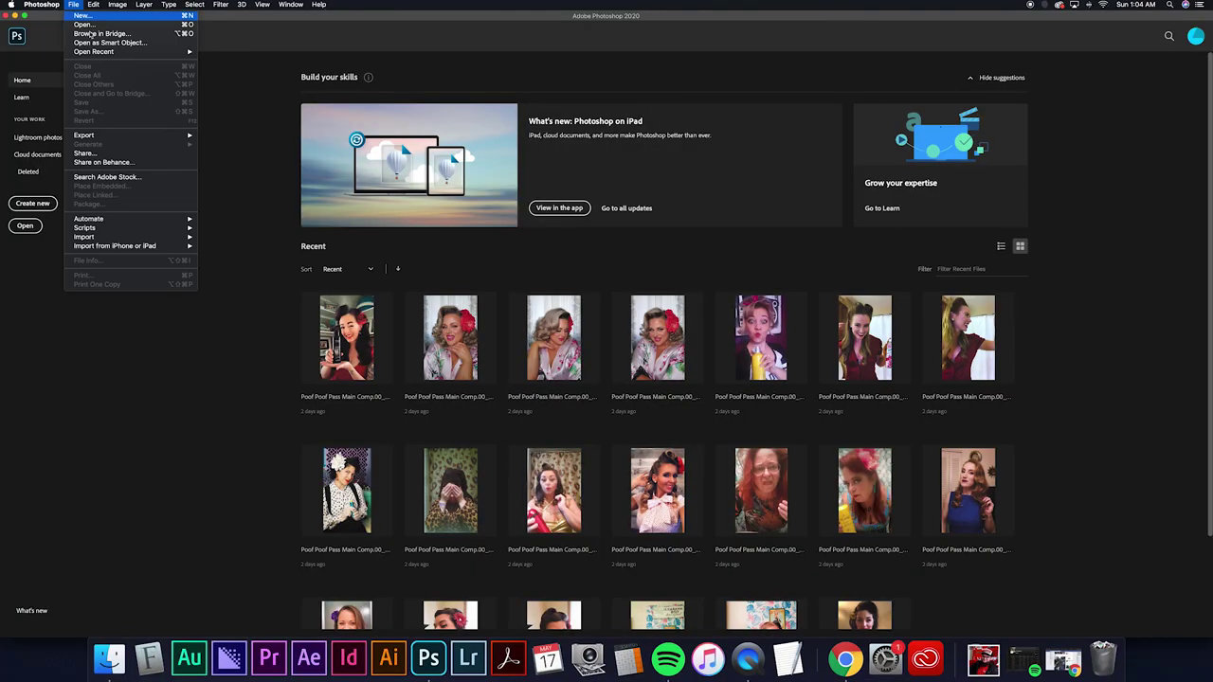
Load all 24 PSDs from LP class > Tutorial > ready to stack into the Load Layers list
{"action": "mouse_move", "coordinate": [189, 228]}
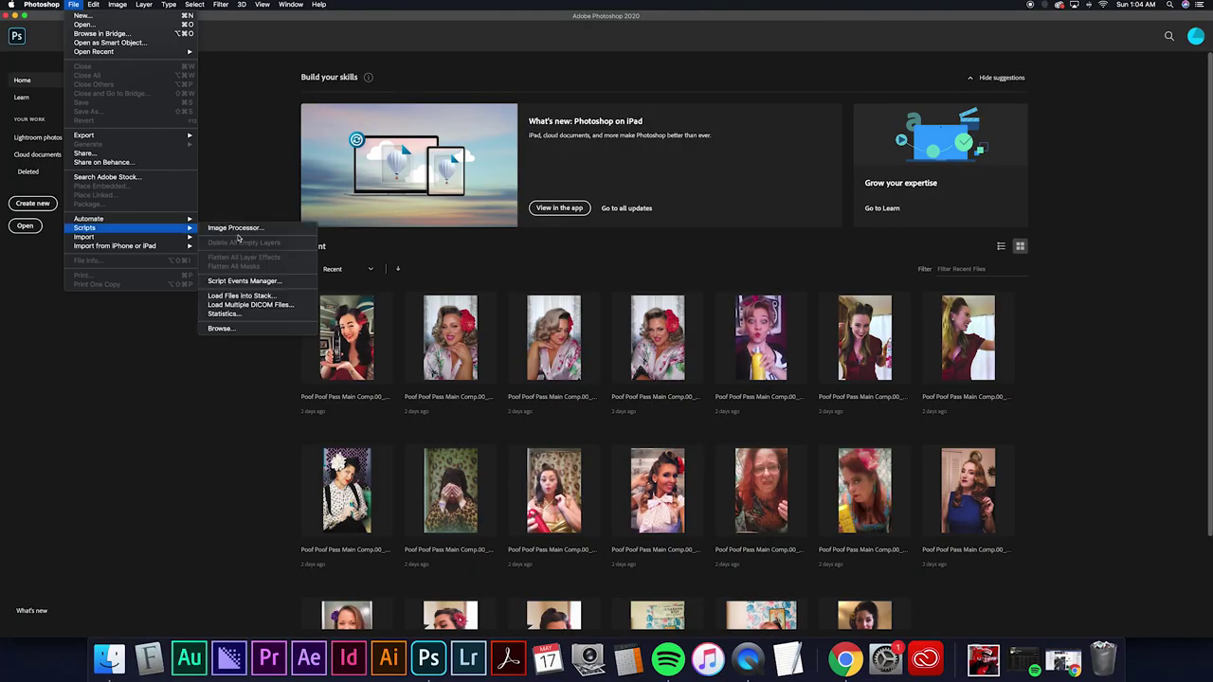
{"action": "left_click", "coordinate": [258, 300]}
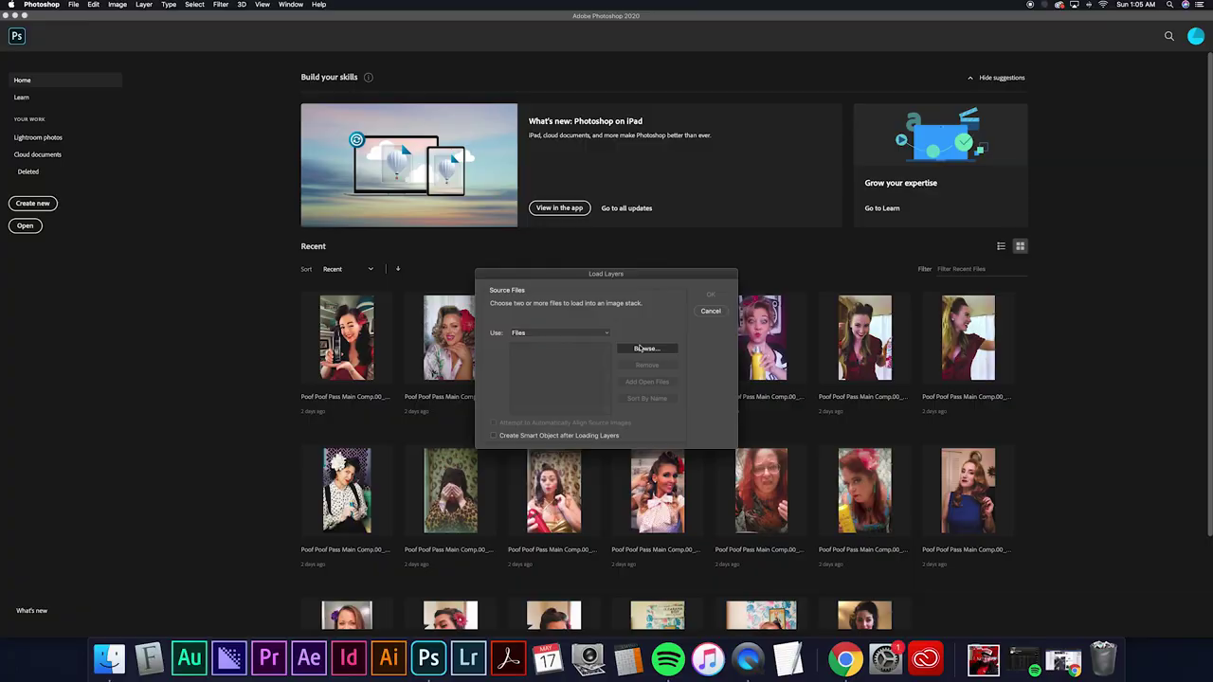
{"action": "left_click", "coordinate": [640, 348]}
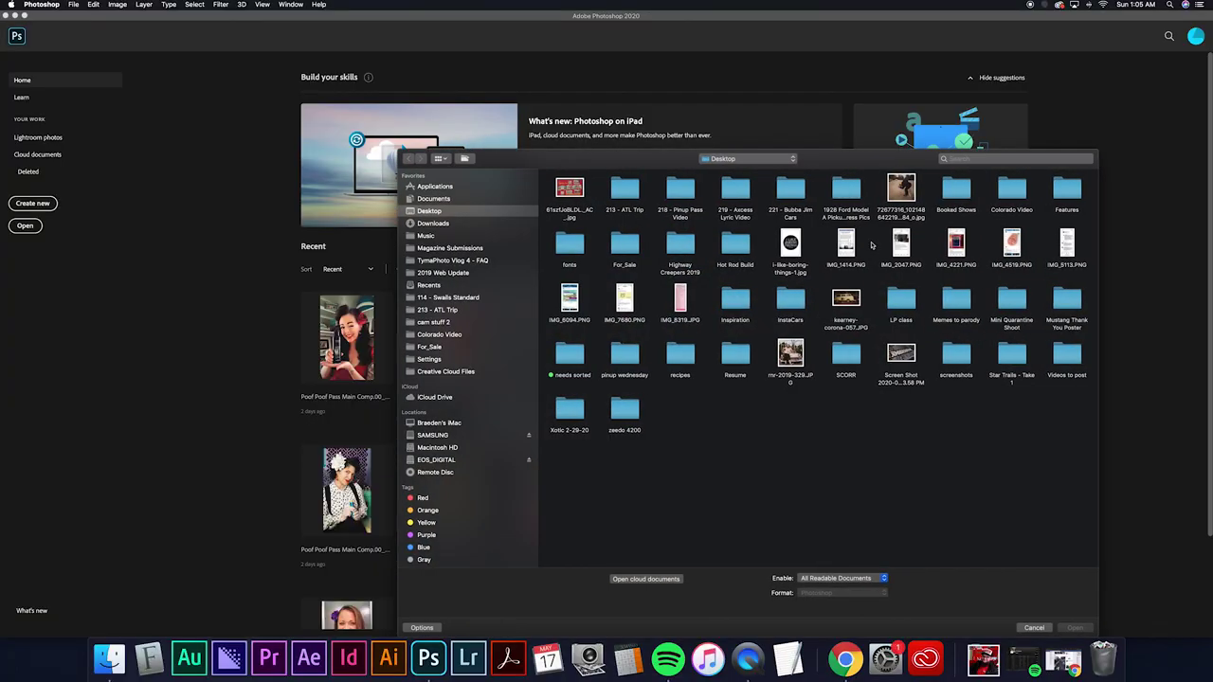
{"action": "double_click", "coordinate": [907, 310]}
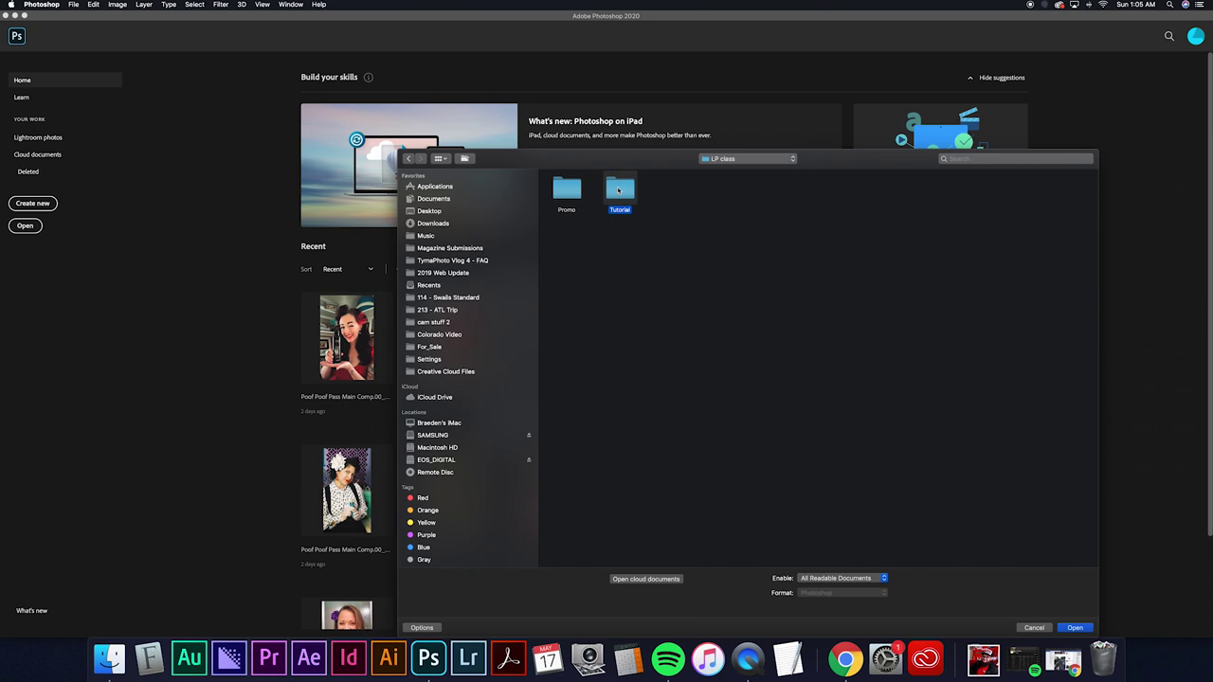
{"action": "double_click", "coordinate": [619, 189]}
{"action": "double_click", "coordinate": [620, 190]}
{"action": "key", "text": "super+a"}
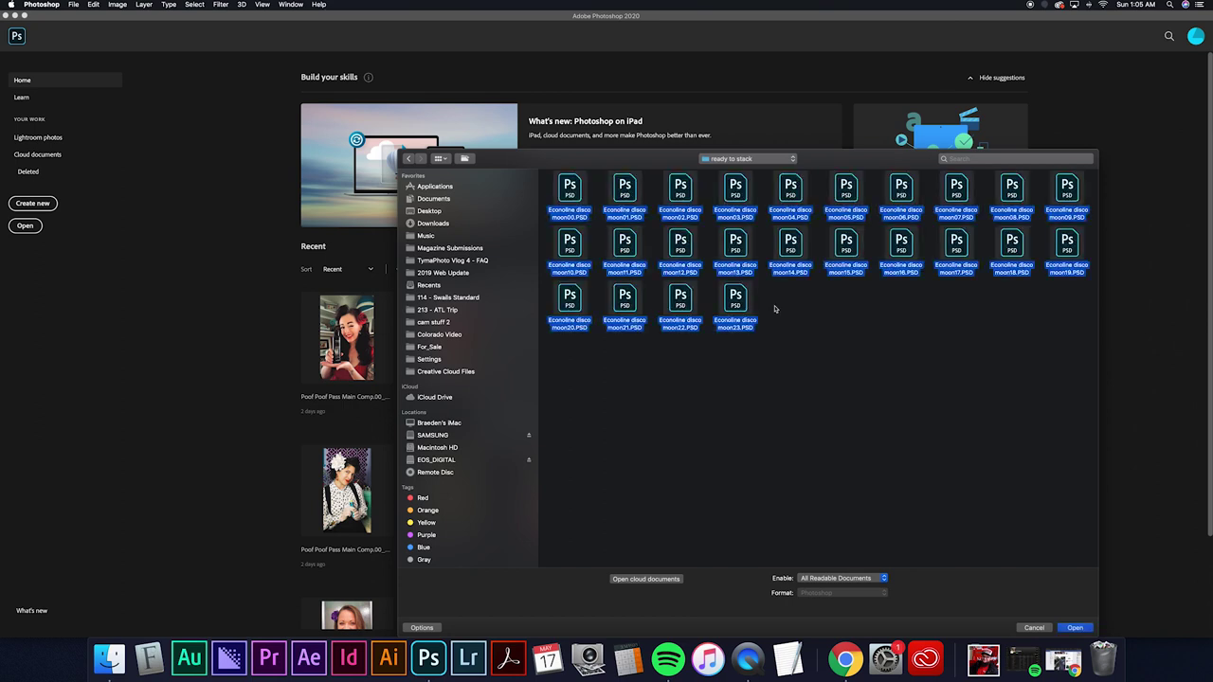
{"action": "left_click", "coordinate": [1069, 627]}
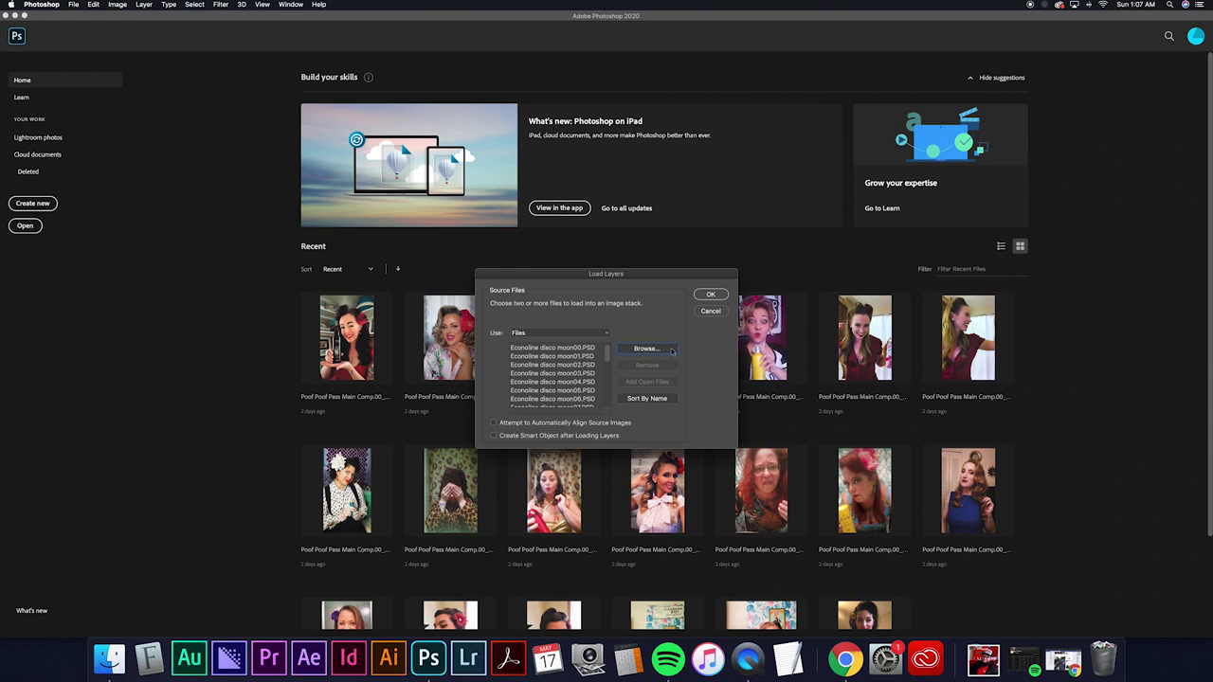
Load the 24 PSDs as layers, zoom out, and preview exposures by hiding moon00 through moon03
{"action": "left_click", "coordinate": [712, 295]}
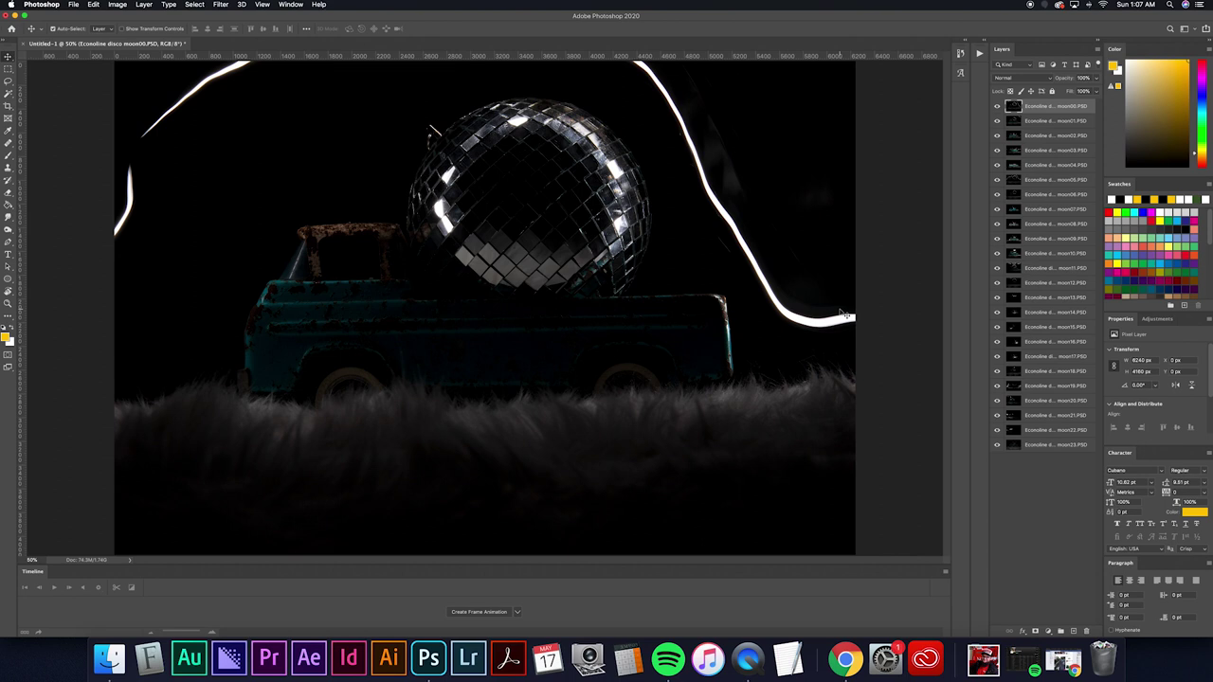
{"action": "key", "text": "super+minus"}
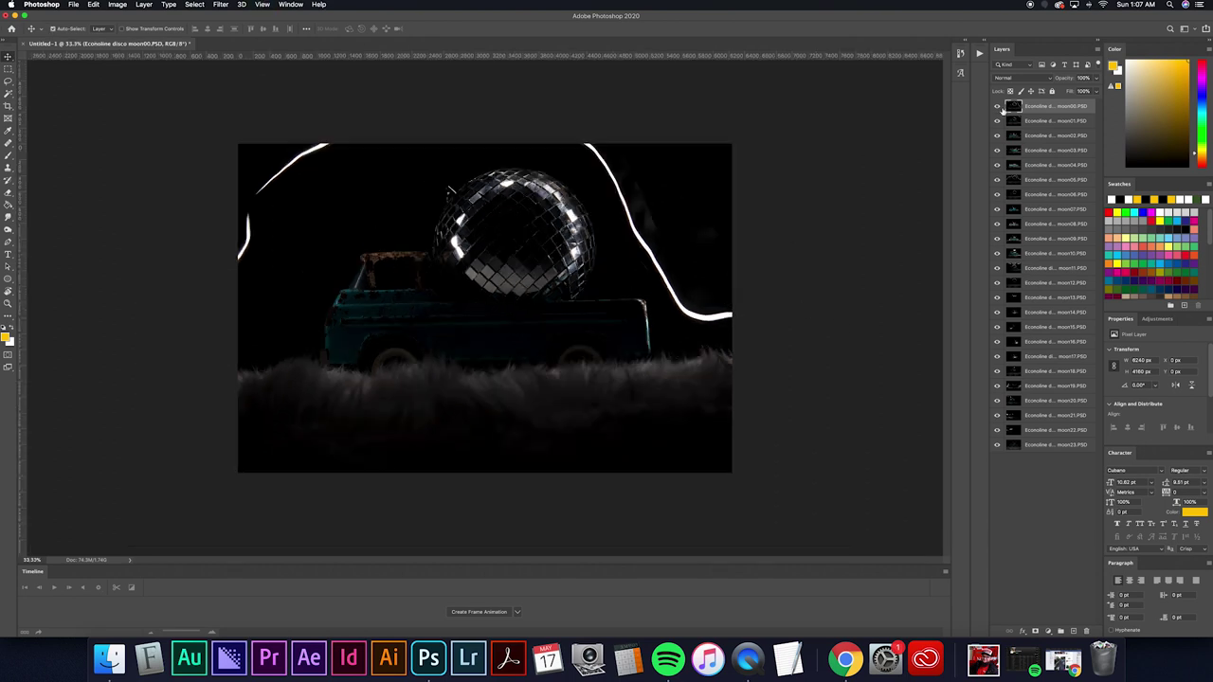
{"action": "left_click", "coordinate": [996, 107]}
{"action": "left_click", "coordinate": [996, 121]}
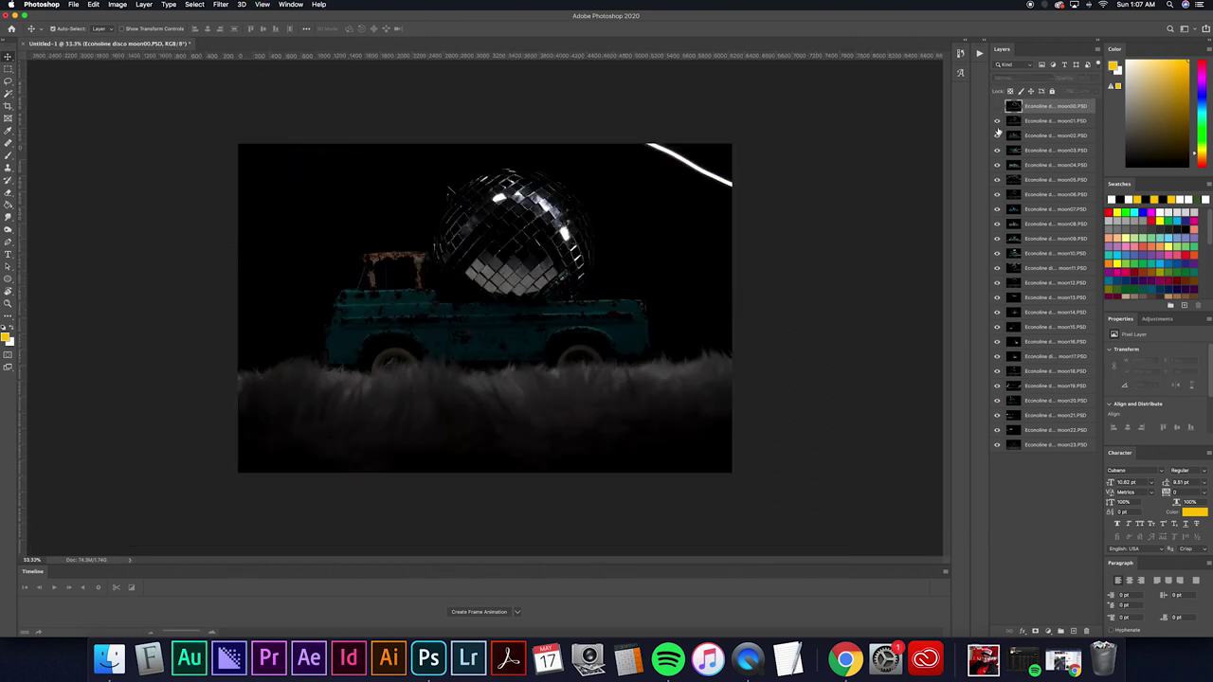
{"action": "left_click", "coordinate": [996, 135]}
{"action": "left_click", "coordinate": [996, 136]}
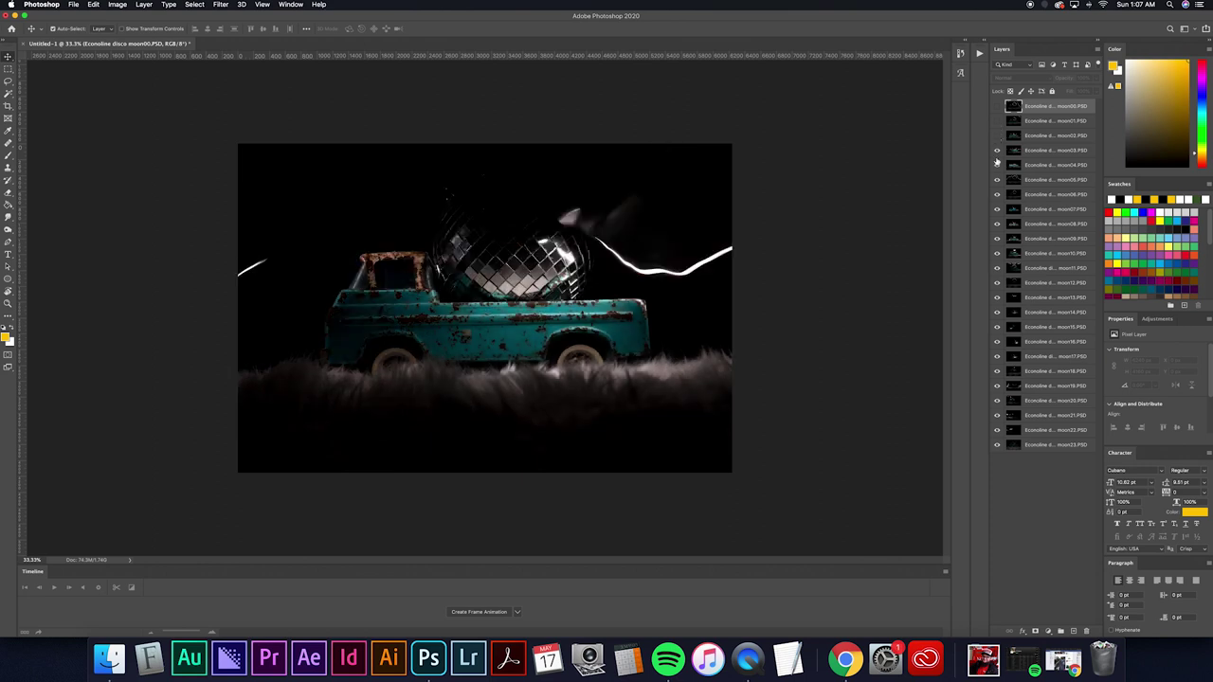
{"action": "left_click", "coordinate": [996, 150]}
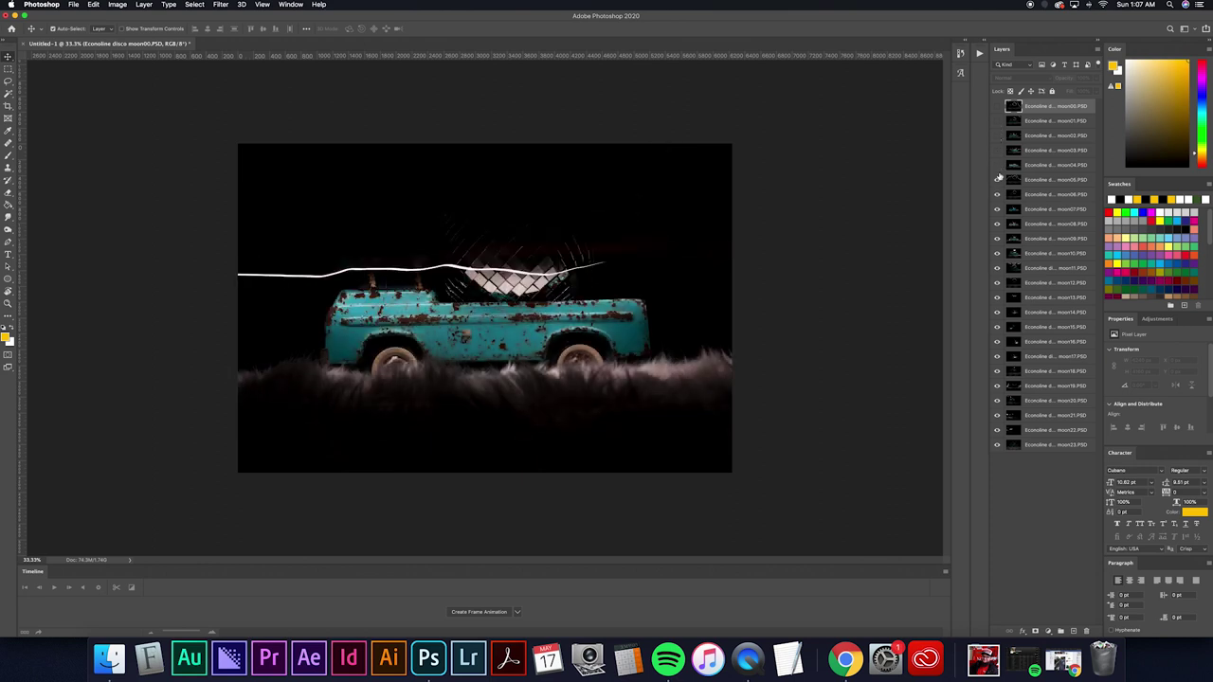
Preview the next exposures, restore layer visibility, and select all 24 moon layers
{"action": "left_click", "coordinate": [996, 165]}
{"action": "left_click", "coordinate": [996, 179]}
{"action": "left_click", "coordinate": [996, 194]}
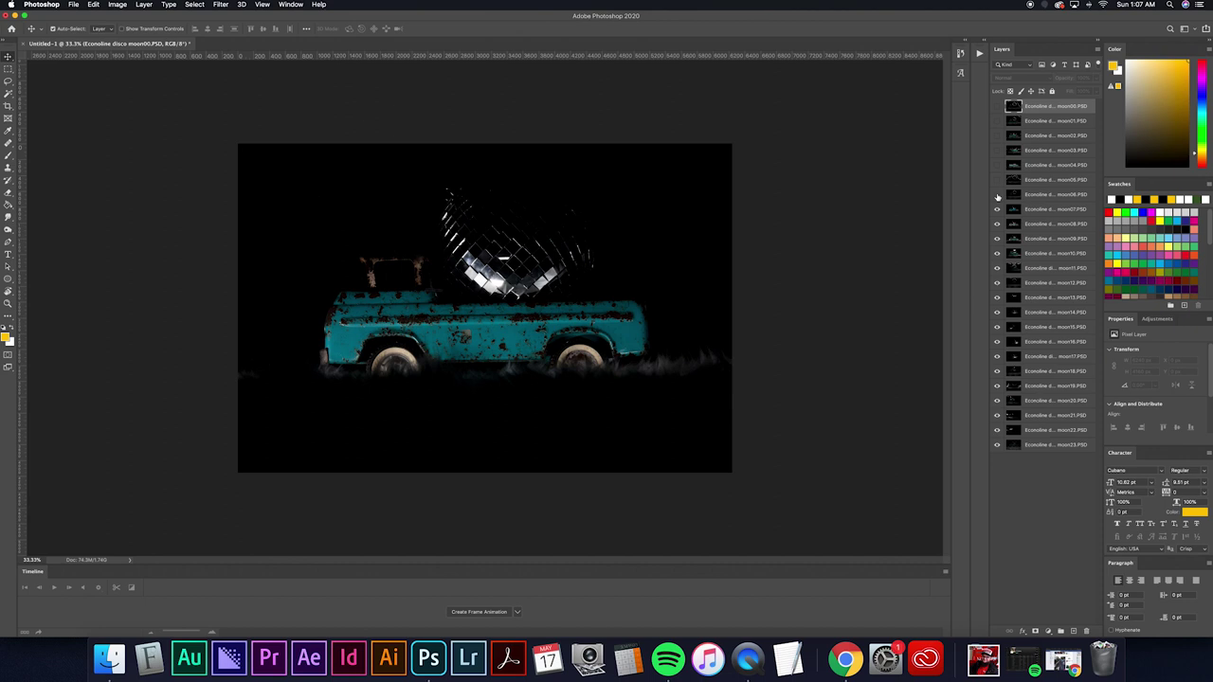
{"action": "left_click", "coordinate": [995, 194], "text": "alt"}
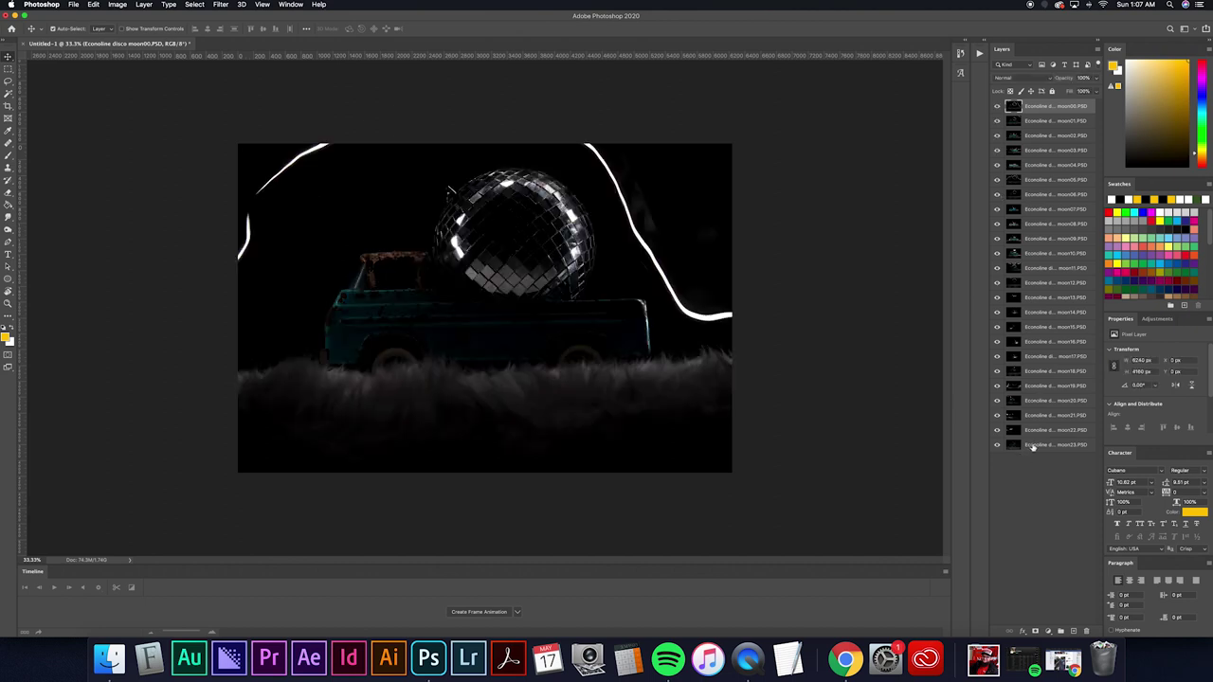
{"action": "left_click", "coordinate": [1033, 447], "text": "shift"}
{"action": "left_click", "coordinate": [1000, 79]}
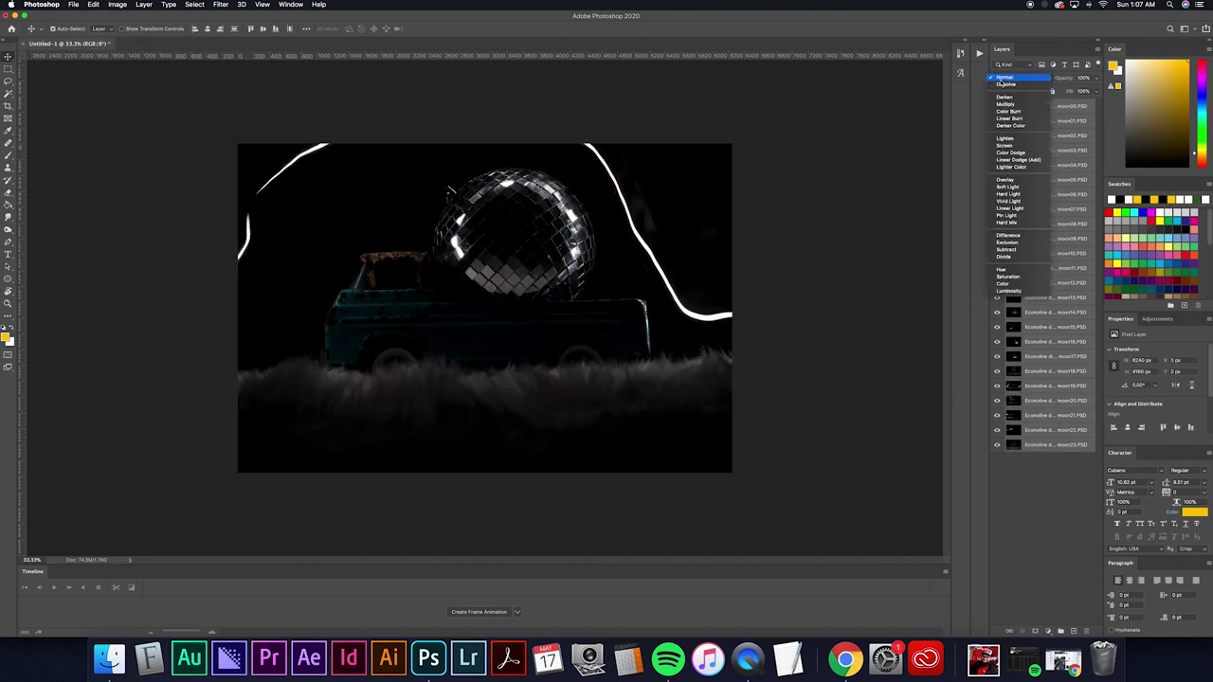
Set the blend mode of all 24 selected moon layers to Lighten
{"action": "left_click", "coordinate": [1008, 140]}
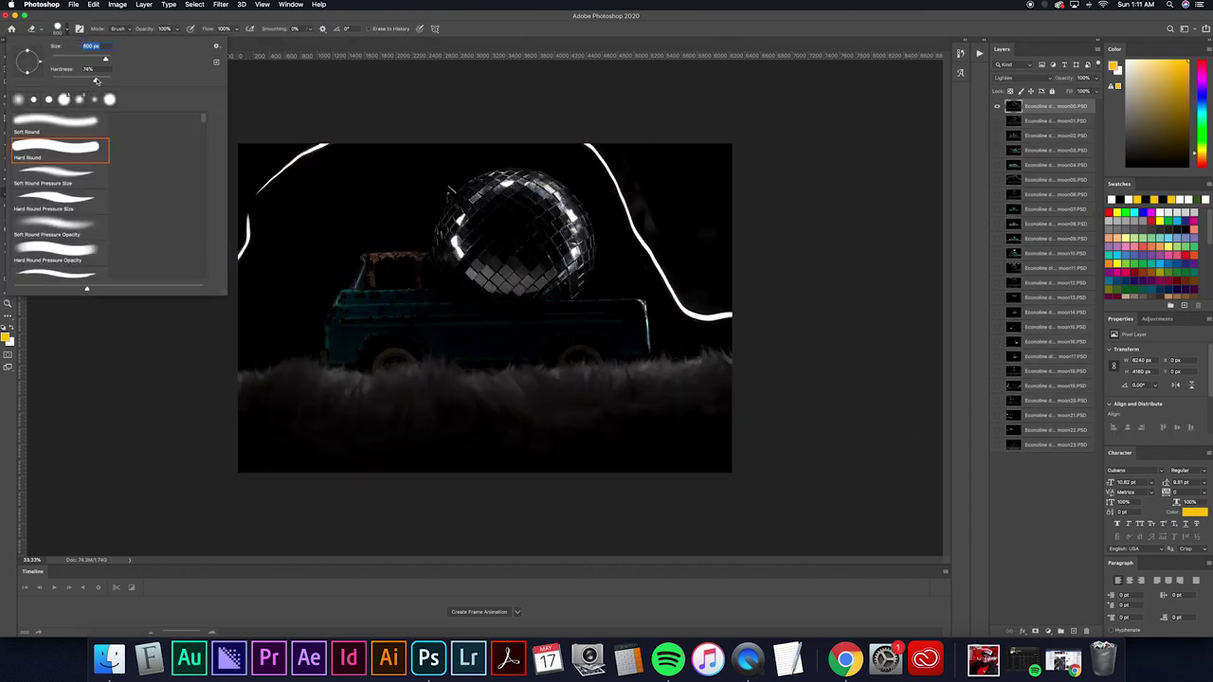
Erase the light-painting trails from moon00, moon01 and moon02 with the Eraser
{"action": "left_click", "coordinate": [267, 58]}
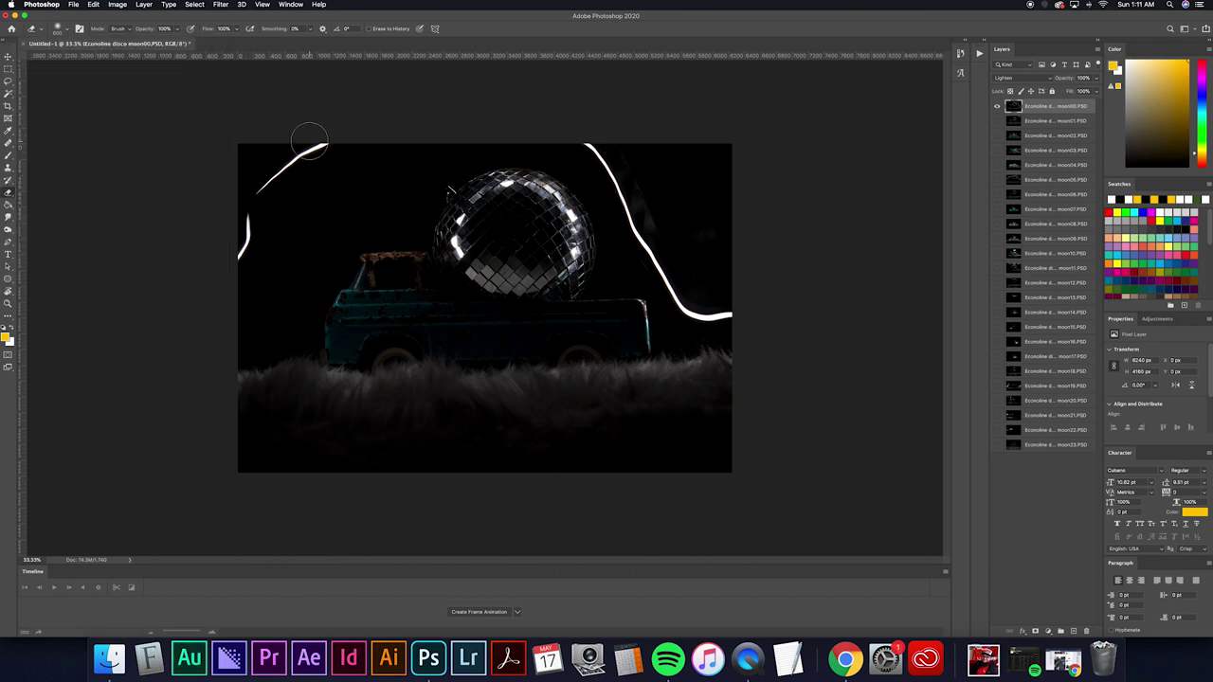
{"action": "mouse_move", "coordinate": [322, 147]}
{"action": "left_mouse_down"}
{"action": "mouse_move", "coordinate": [277, 187]}
{"action": "mouse_move", "coordinate": [230, 256]}
{"action": "mouse_move", "coordinate": [263, 156]}
{"action": "left_mouse_up"}
{"action": "mouse_move", "coordinate": [590, 132]}
{"action": "left_mouse_down"}
{"action": "mouse_move", "coordinate": [689, 294]}
{"action": "mouse_move", "coordinate": [719, 250]}
{"action": "mouse_move", "coordinate": [752, 318]}
{"action": "mouse_move", "coordinate": [714, 286]}
{"action": "mouse_move", "coordinate": [701, 223]}
{"action": "mouse_move", "coordinate": [651, 166]}
{"action": "mouse_move", "coordinate": [658, 180]}
{"action": "mouse_move", "coordinate": [734, 167]}
{"action": "mouse_move", "coordinate": [711, 146]}
{"action": "mouse_move", "coordinate": [753, 172]}
{"action": "left_mouse_up"}
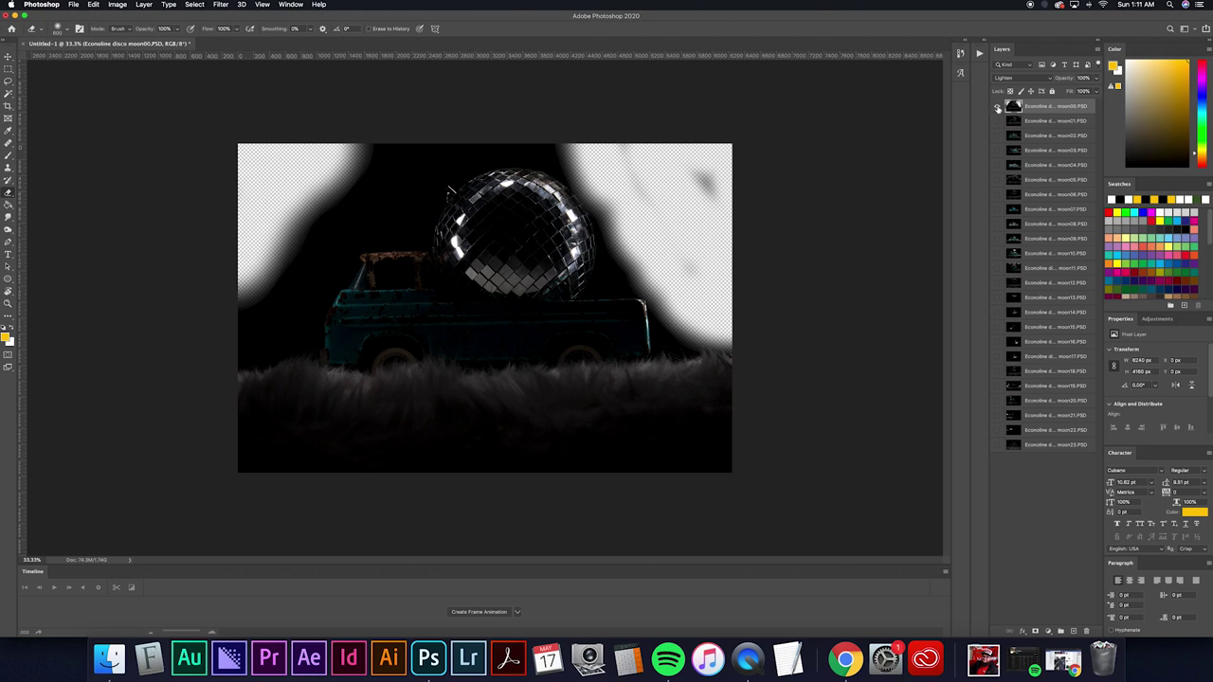
{"action": "left_click", "coordinate": [997, 120]}
{"action": "left_click", "coordinate": [1020, 123]}
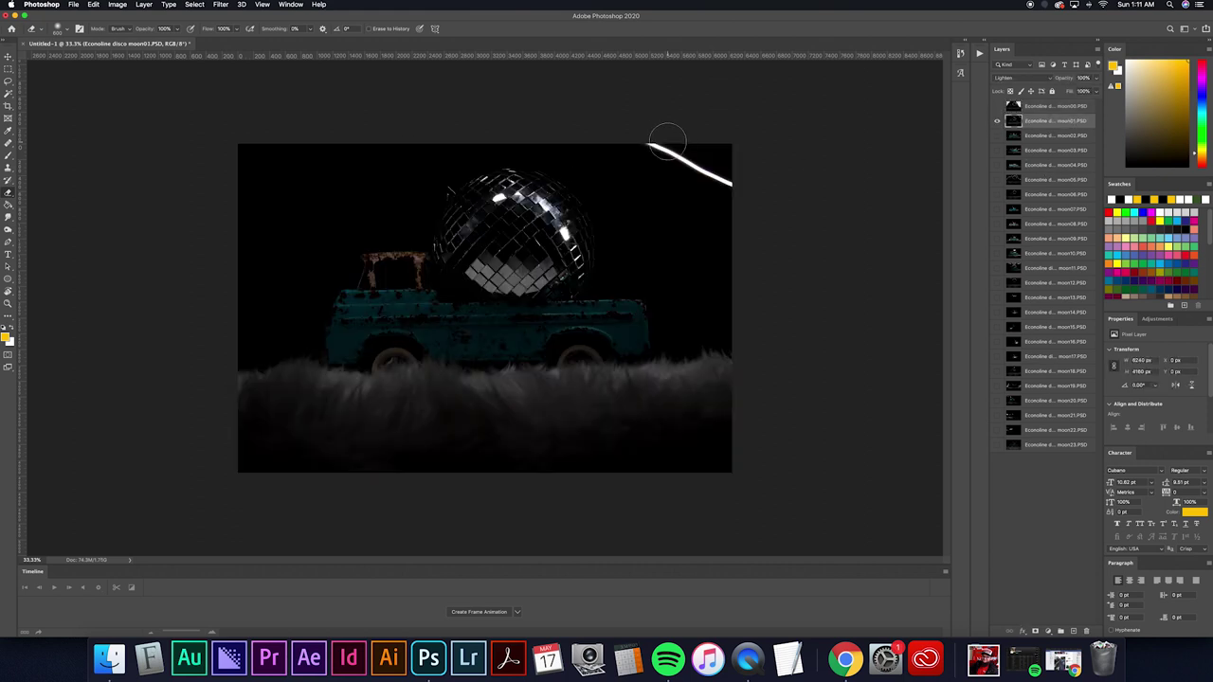
{"action": "mouse_move", "coordinate": [671, 141]}
{"action": "left_mouse_down"}
{"action": "mouse_move", "coordinate": [726, 179]}
{"action": "mouse_move", "coordinate": [641, 121]}
{"action": "left_mouse_up"}
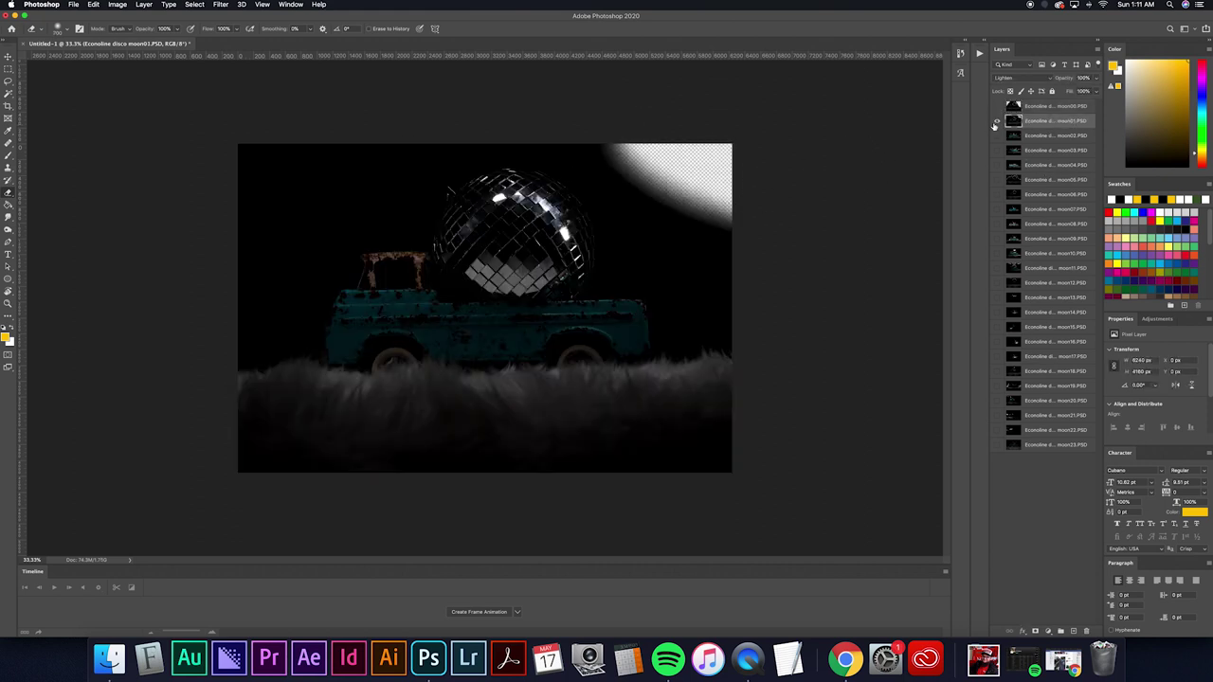
{"action": "left_click", "coordinate": [997, 120]}
{"action": "left_click", "coordinate": [996, 136]}
{"action": "left_click", "coordinate": [1025, 138]}
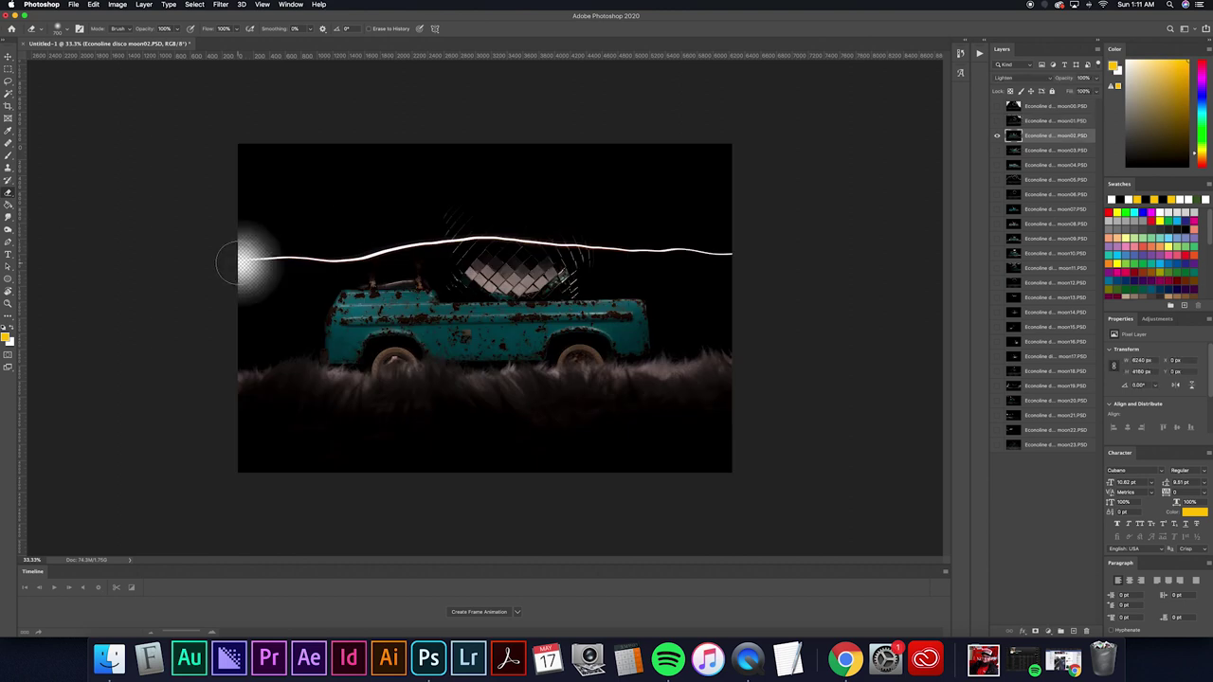
{"action": "mouse_move", "coordinate": [237, 262]}
{"action": "left_mouse_down"}
{"action": "mouse_move", "coordinate": [584, 223]}
{"action": "mouse_move", "coordinate": [748, 244]}
{"action": "mouse_move", "coordinate": [425, 191]}
{"action": "mouse_move", "coordinate": [763, 176]}
{"action": "mouse_move", "coordinate": [495, 150]}
{"action": "mouse_move", "coordinate": [141, 138]}
{"action": "mouse_move", "coordinate": [153, 216]}
{"action": "mouse_move", "coordinate": [305, 235]}
{"action": "mouse_move", "coordinate": [975, 166]}
{"action": "mouse_move", "coordinate": [566, 153]}
{"action": "left_mouse_up"}
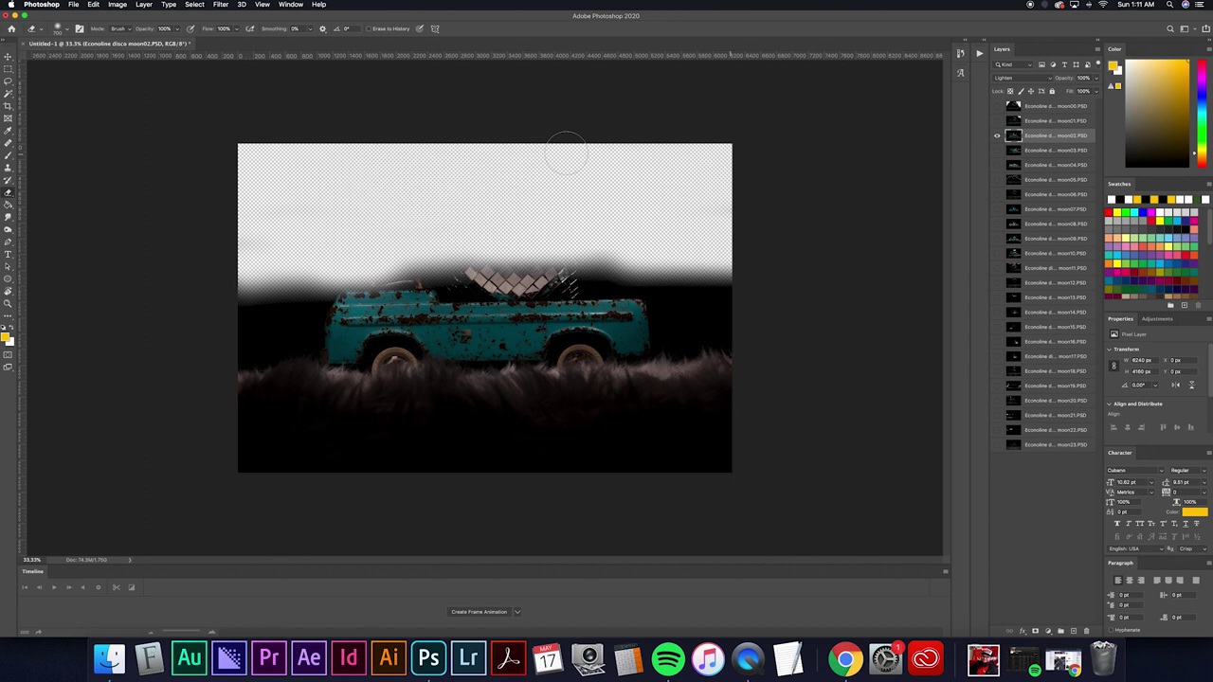
Erase the light trails on the next moon layers, including moon06, through about moon12
{"action": "left_click", "coordinate": [997, 149]}
{"action": "mouse_move", "coordinate": [284, 256]}
{"action": "left_mouse_down"}
{"action": "mouse_move", "coordinate": [568, 189]}
{"action": "mouse_move", "coordinate": [398, 256]}
{"action": "left_mouse_up"}
{"action": "left_click", "coordinate": [997, 165]}
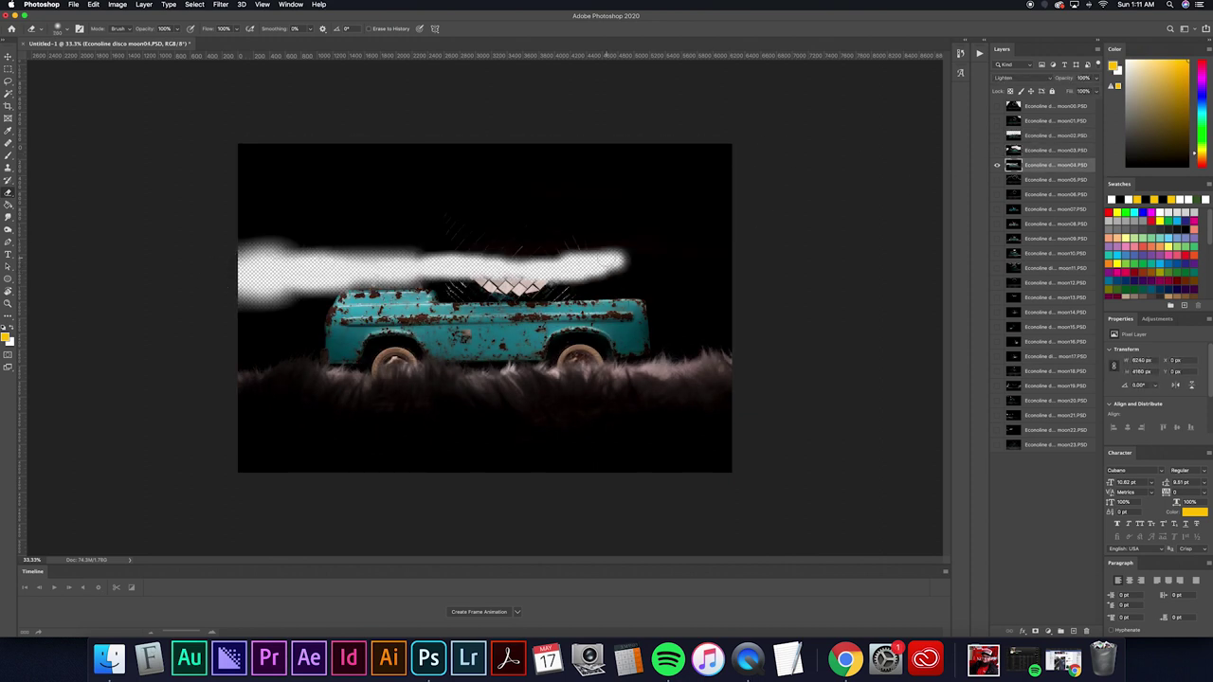
{"action": "left_click", "coordinate": [997, 179]}
{"action": "left_click_drag", "start_coordinate": [398, 203], "coordinate": [285, 236]}
{"action": "left_click", "coordinate": [996, 194]}
{"action": "left_click_drag", "start_coordinate": [426, 208], "coordinate": [918, 238]}
{"action": "left_click", "coordinate": [997, 209]}
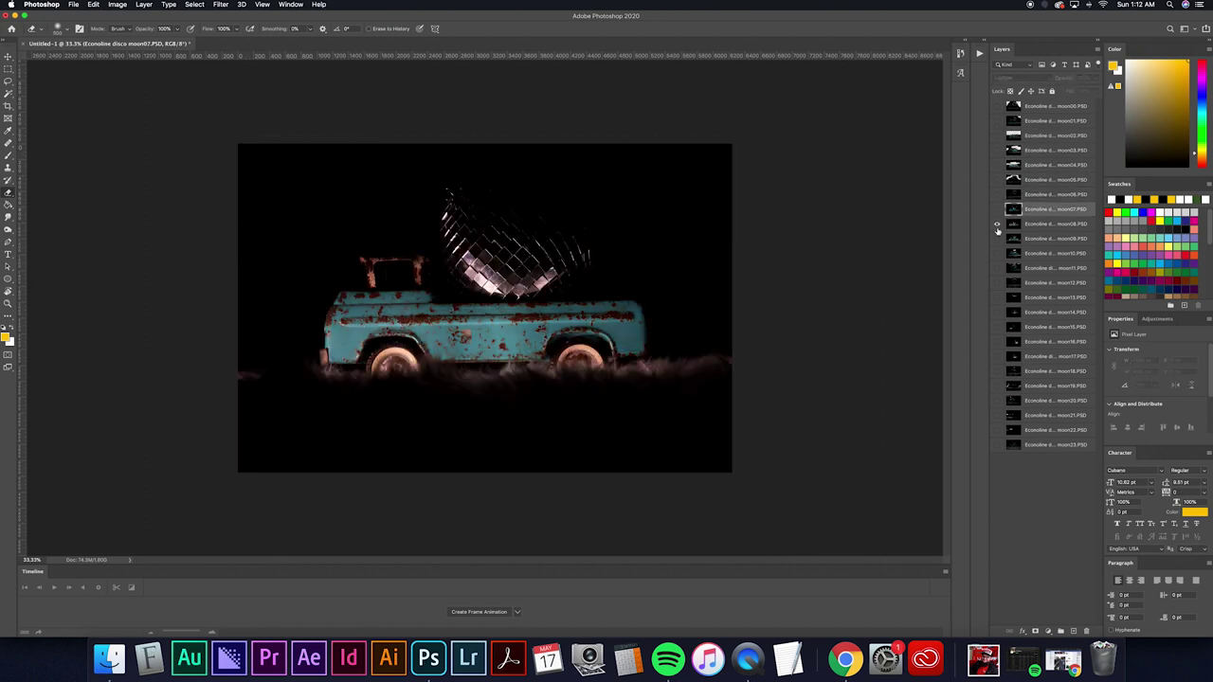
{"action": "left_click", "coordinate": [997, 253]}
{"action": "left_click", "coordinate": [997, 282]}
{"action": "left_click_drag", "start_coordinate": [398, 171], "coordinate": [569, 161]}
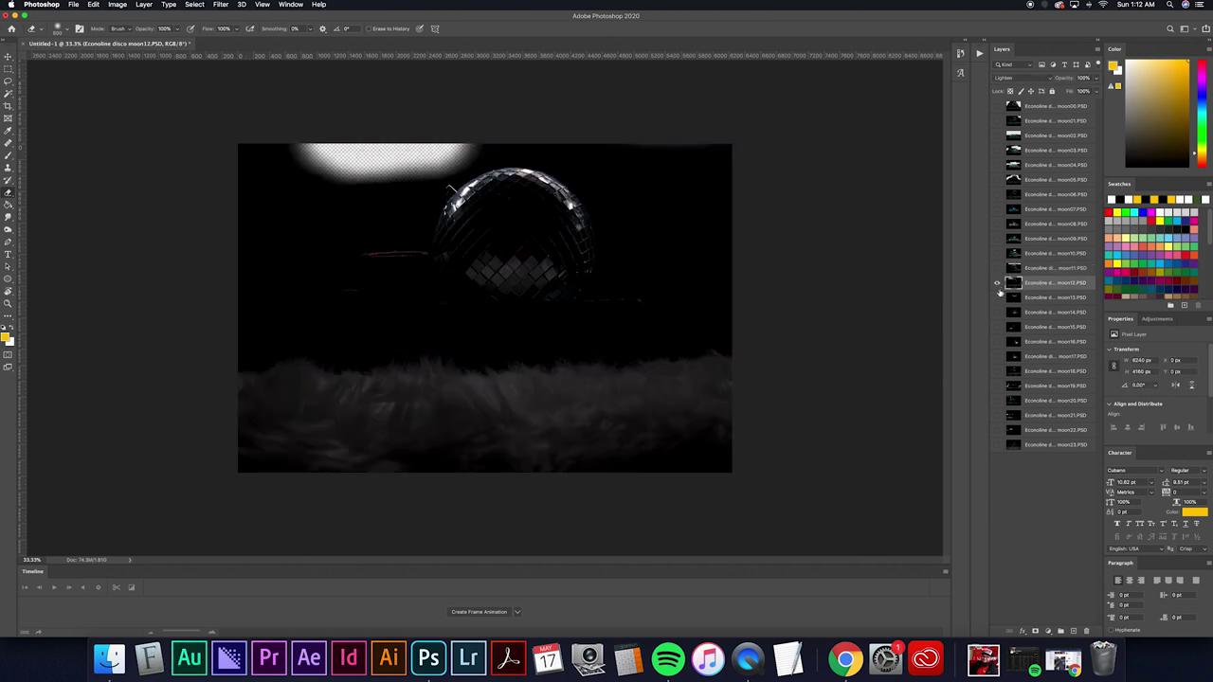
Erase the light trails on moon13 through moon23
{"action": "left_click", "coordinate": [997, 298]}
{"action": "left_click", "coordinate": [996, 312]}
{"action": "left_click", "coordinate": [996, 326]}
{"action": "left_click", "coordinate": [997, 341]}
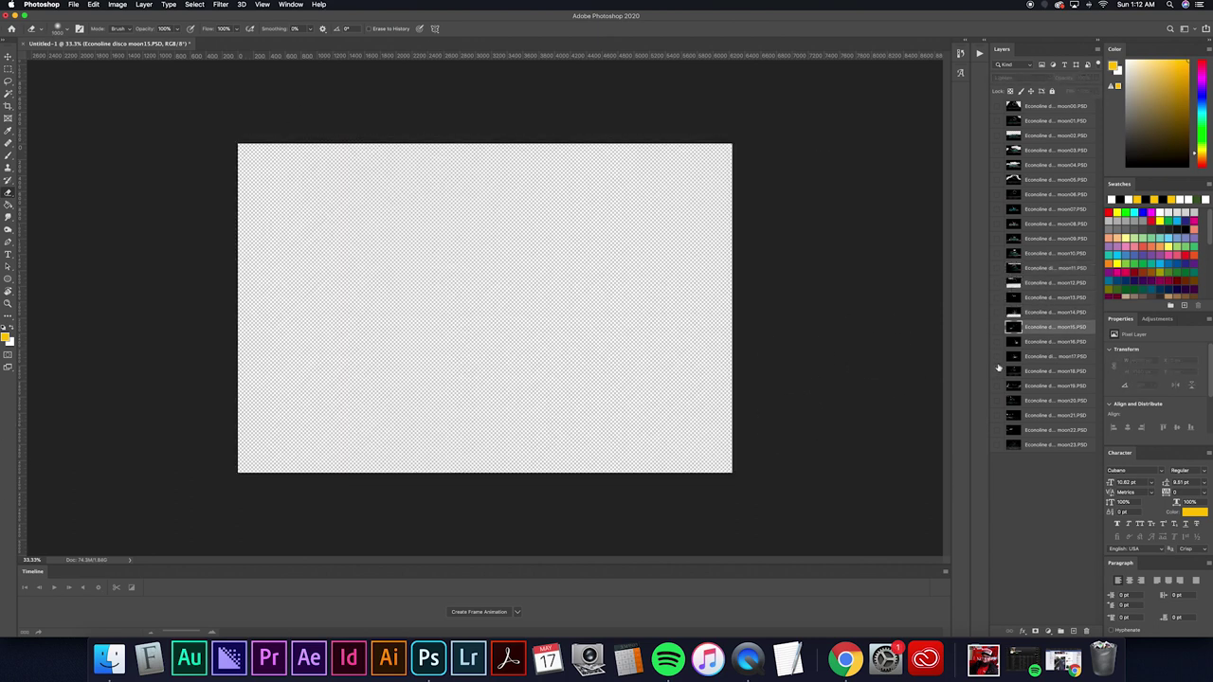
{"action": "left_click", "coordinate": [996, 341]}
{"action": "left_click", "coordinate": [997, 355]}
{"action": "mouse_move", "coordinate": [284, 237]}
{"action": "left_mouse_down"}
{"action": "mouse_move", "coordinate": [701, 303]}
{"action": "mouse_move", "coordinate": [304, 227]}
{"action": "mouse_move", "coordinate": [322, 322]}
{"action": "mouse_move", "coordinate": [490, 221]}
{"action": "left_mouse_up"}
{"action": "left_click", "coordinate": [997, 370]}
{"action": "left_click", "coordinate": [997, 386]}
{"action": "left_click", "coordinate": [997, 400]}
{"action": "left_click", "coordinate": [997, 415]}
{"action": "left_click", "coordinate": [996, 429]}
{"action": "mouse_move", "coordinate": [284, 208]}
{"action": "left_mouse_down"}
{"action": "mouse_move", "coordinate": [487, 271]}
{"action": "mouse_move", "coordinate": [663, 285]}
{"action": "left_mouse_up"}
Hide moon22 and turn moon00 back on to view the lit Lighten composite
{"action": "left_click", "coordinate": [997, 415]}
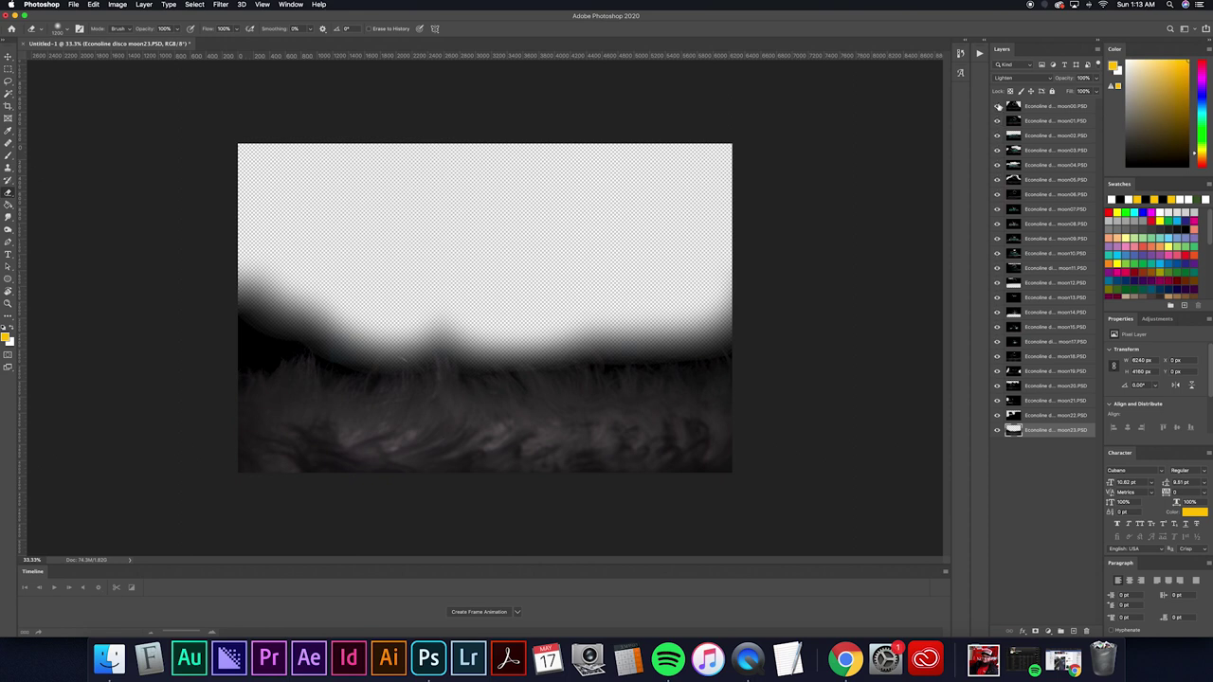
{"action": "left_click", "coordinate": [996, 106]}
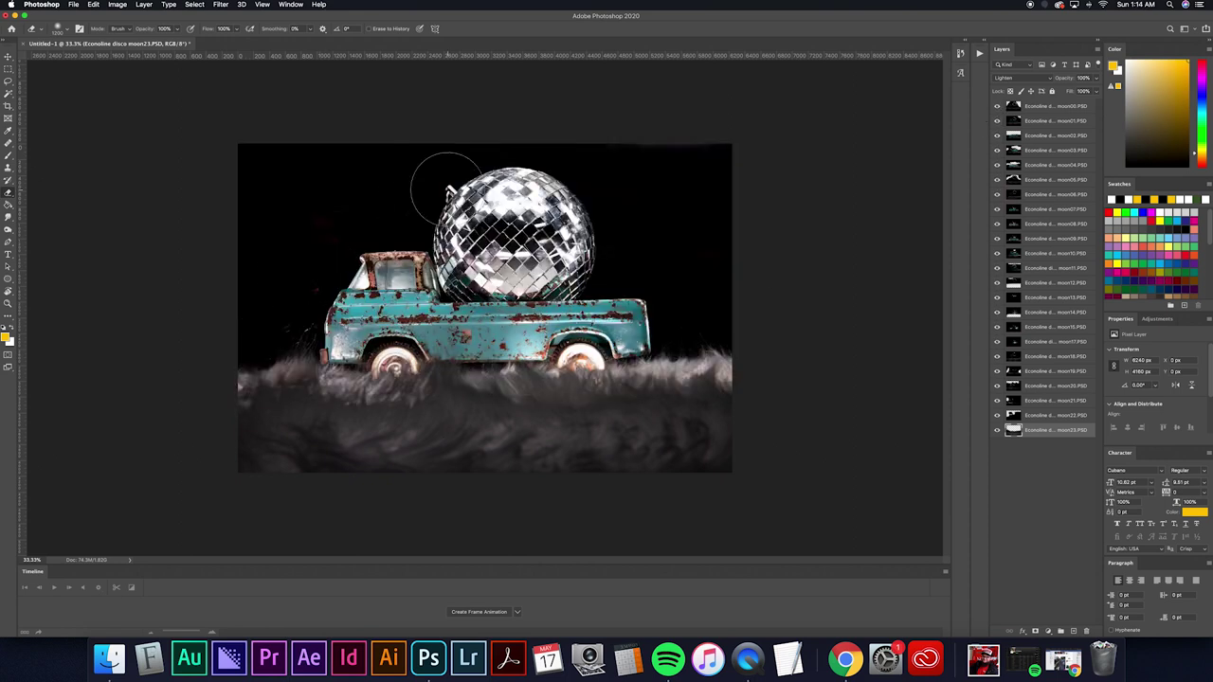
{"action": "key", "text": "v"}
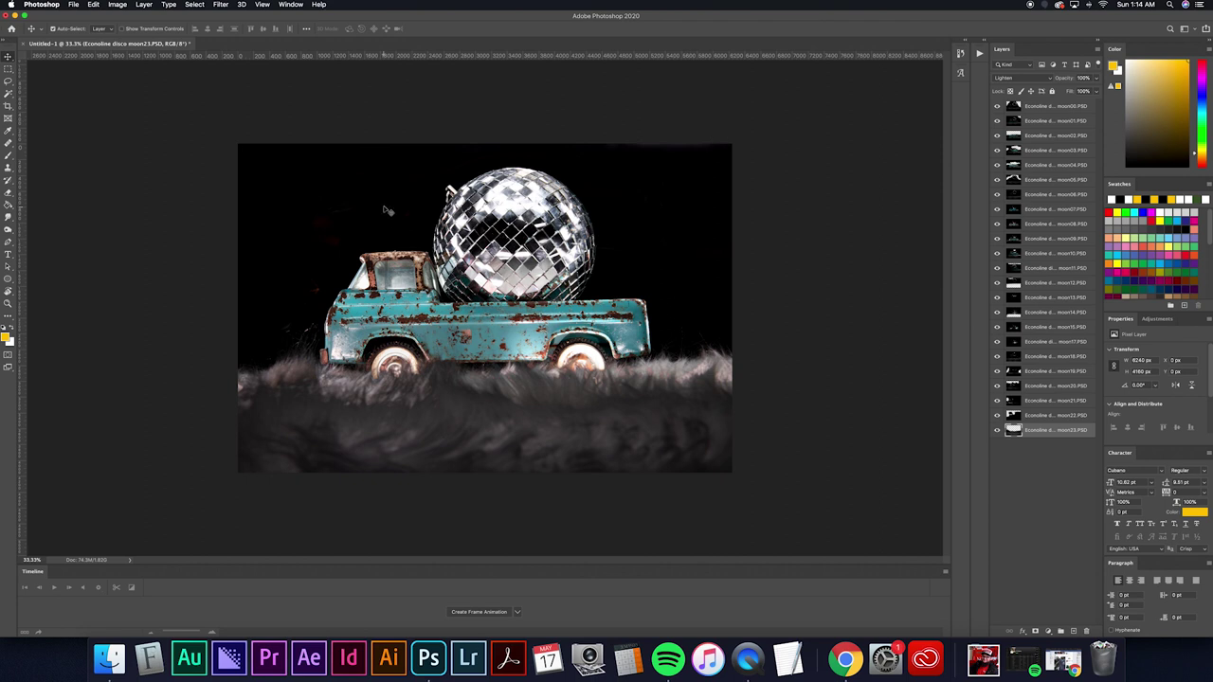
Crop the canvas to 16:9, repositioning the image to trim excess fur below
{"action": "left_click", "coordinate": [8, 107]}
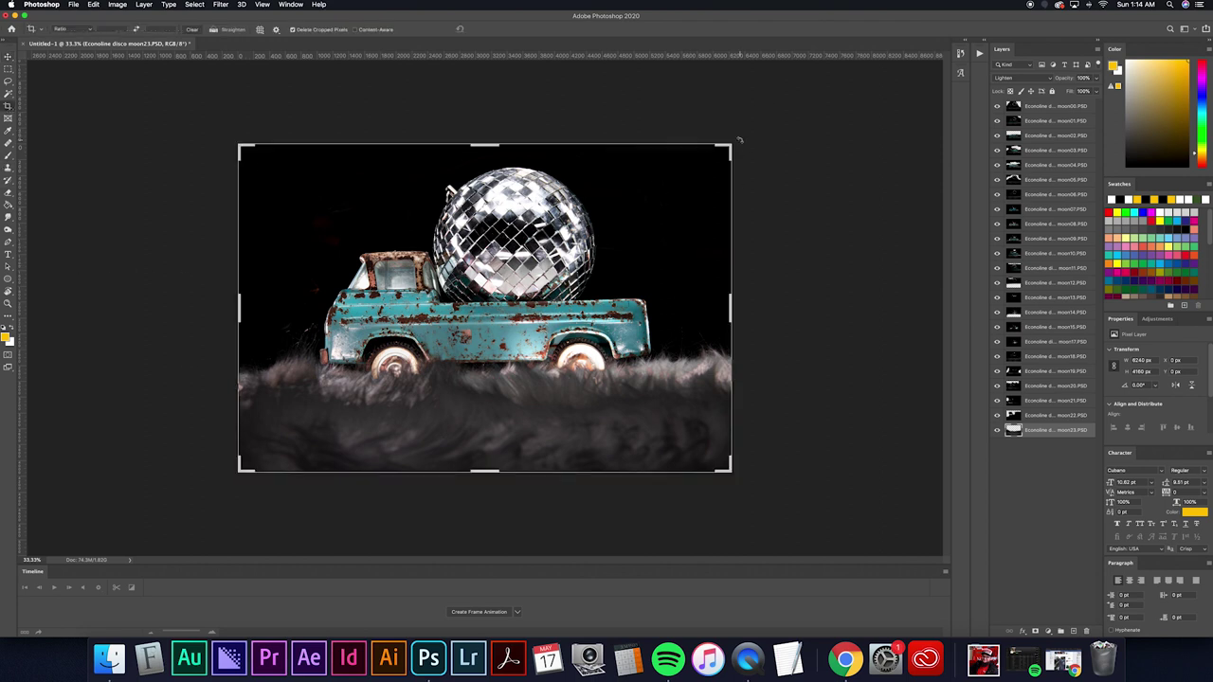
{"action": "left_click_drag", "start_coordinate": [739, 140], "coordinate": [745, 144]}
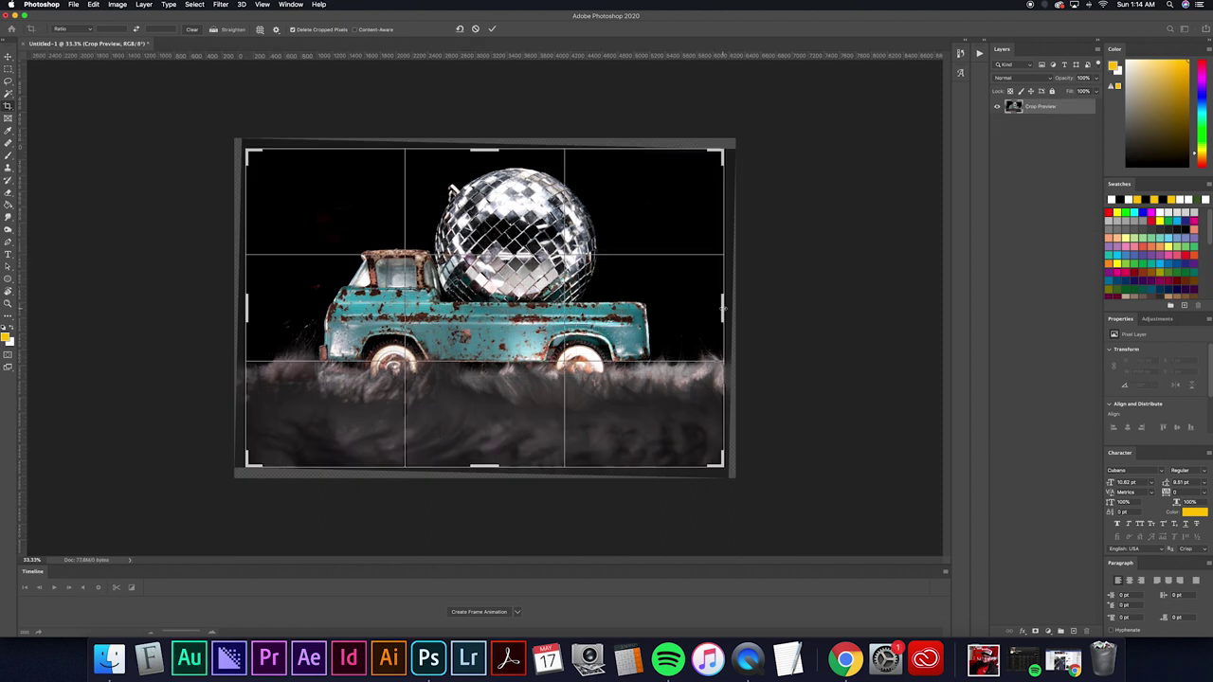
{"action": "mouse_move", "coordinate": [723, 307]}
{"action": "left_mouse_down"}
{"action": "mouse_move", "coordinate": [736, 290]}
{"action": "mouse_move", "coordinate": [719, 303]}
{"action": "left_mouse_up"}
{"action": "left_click_drag", "start_coordinate": [502, 468], "coordinate": [489, 447]}
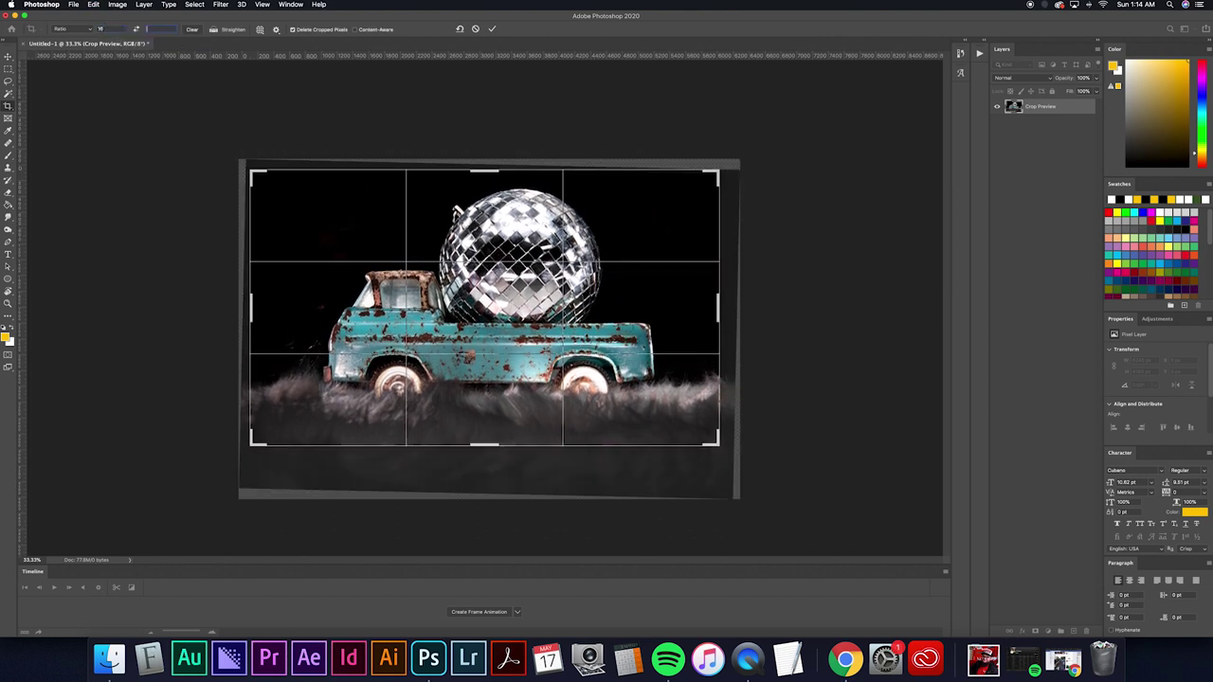
{"action": "type", "text": "9"}
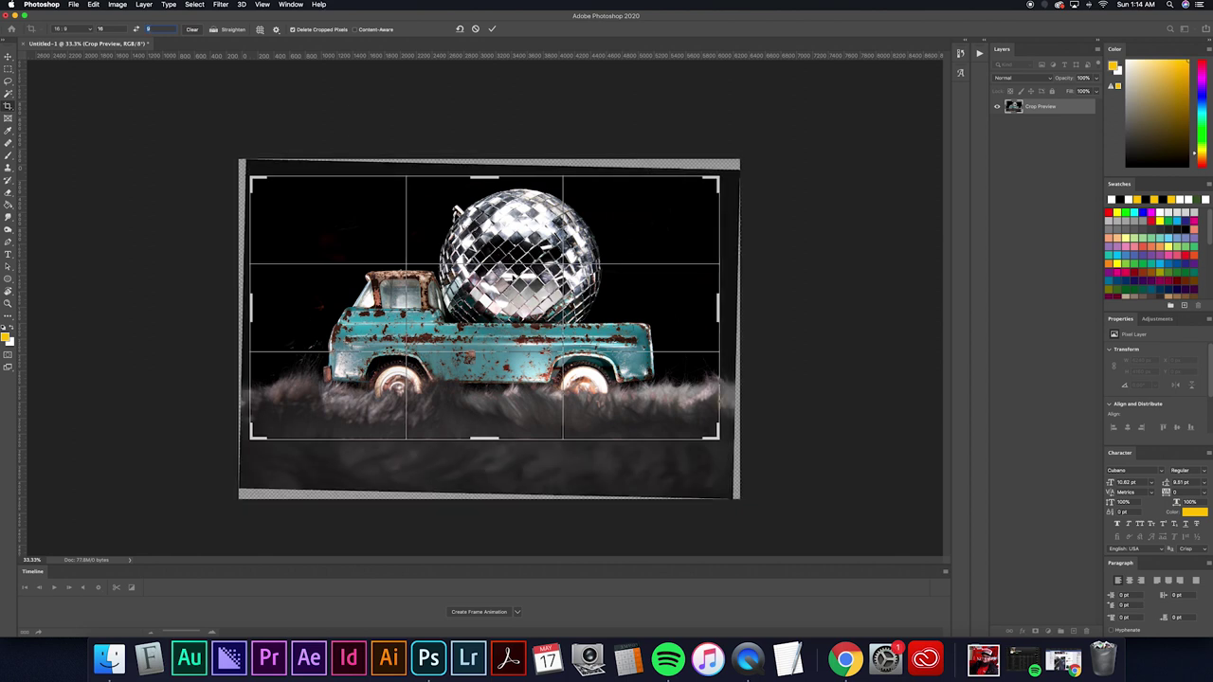
{"action": "mouse_move", "coordinate": [517, 270]}
{"action": "left_mouse_down"}
{"action": "mouse_move", "coordinate": [519, 284]}
{"action": "mouse_move", "coordinate": [515, 269]}
{"action": "left_mouse_up"}
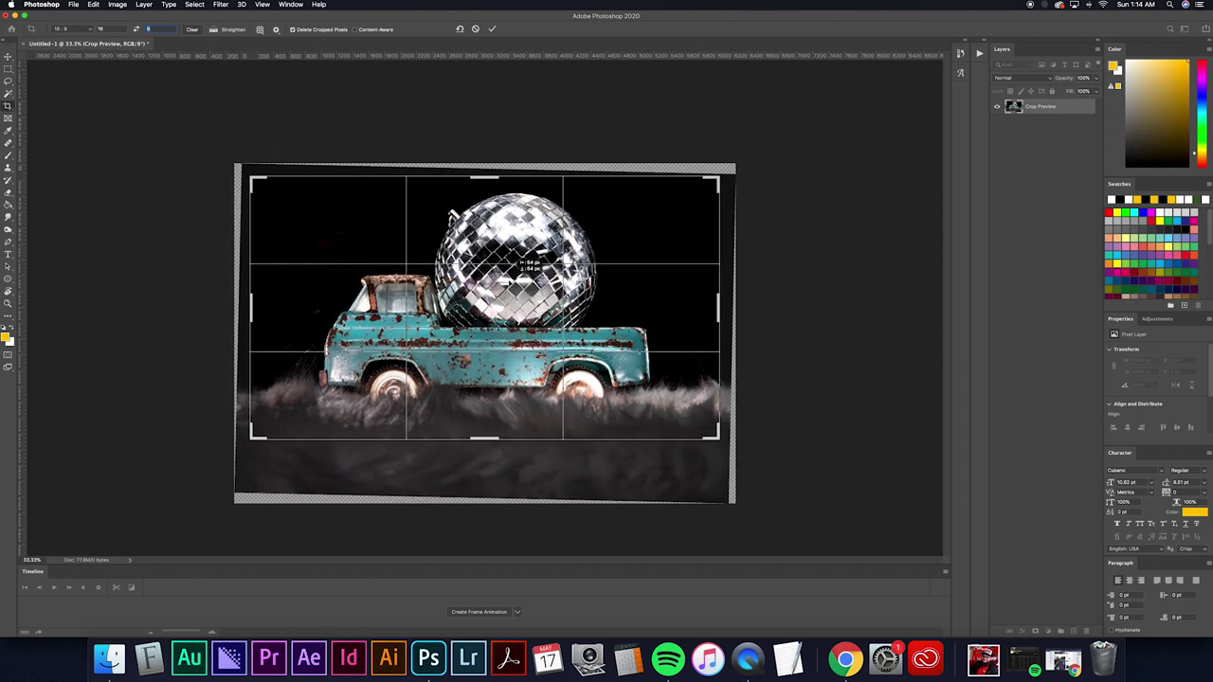
{"action": "key", "text": "Return"}
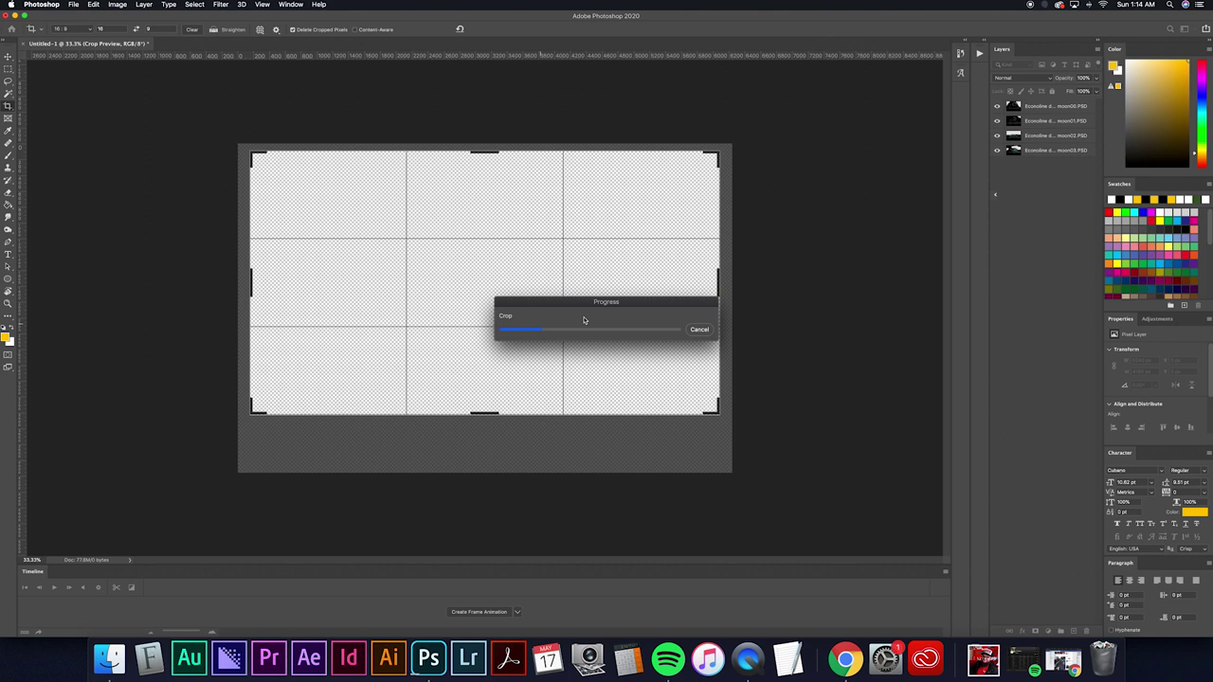
Hide the top exposure layer and add a new empty layer
{"action": "left_click", "coordinate": [996, 106]}
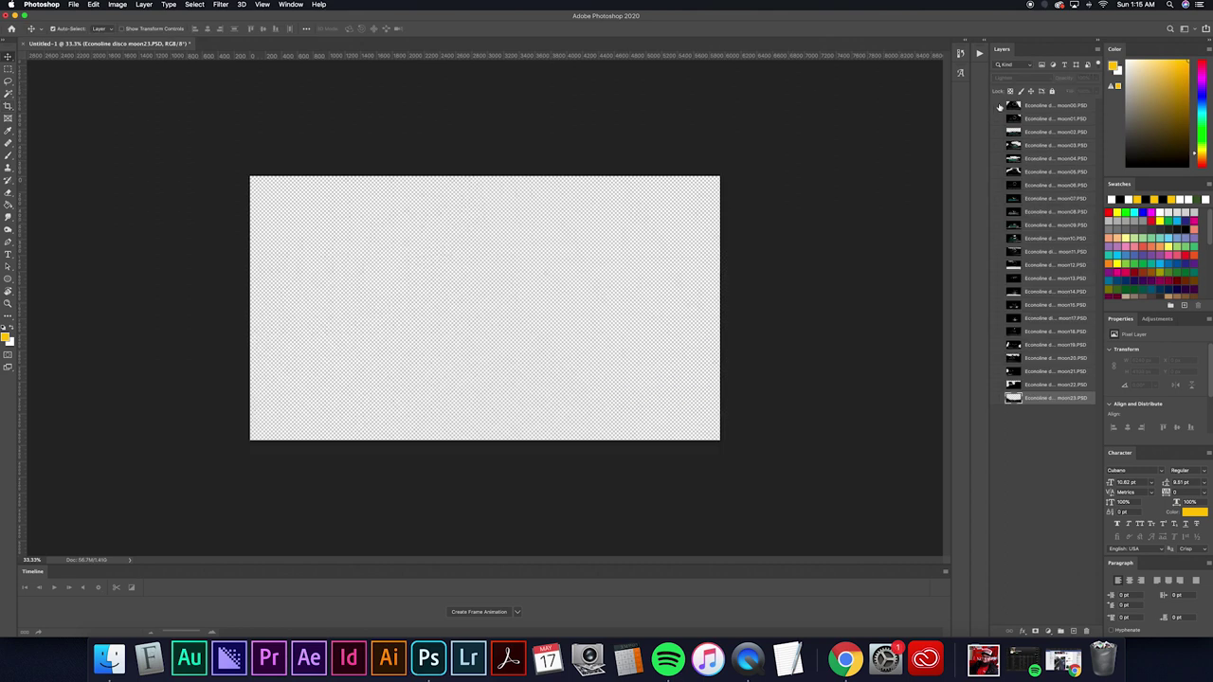
{"action": "left_click", "coordinate": [998, 107]}
{"action": "left_click", "coordinate": [997, 107]}
{"action": "left_click", "coordinate": [1043, 106]}
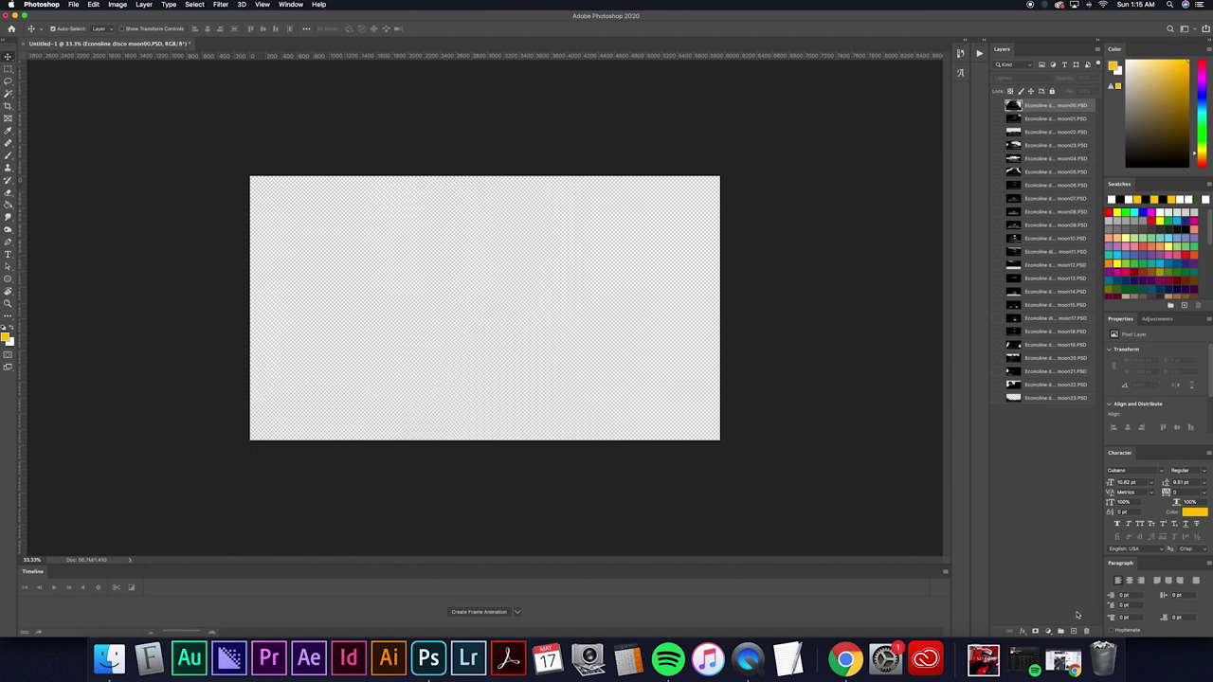
{"action": "left_click", "coordinate": [1074, 629]}
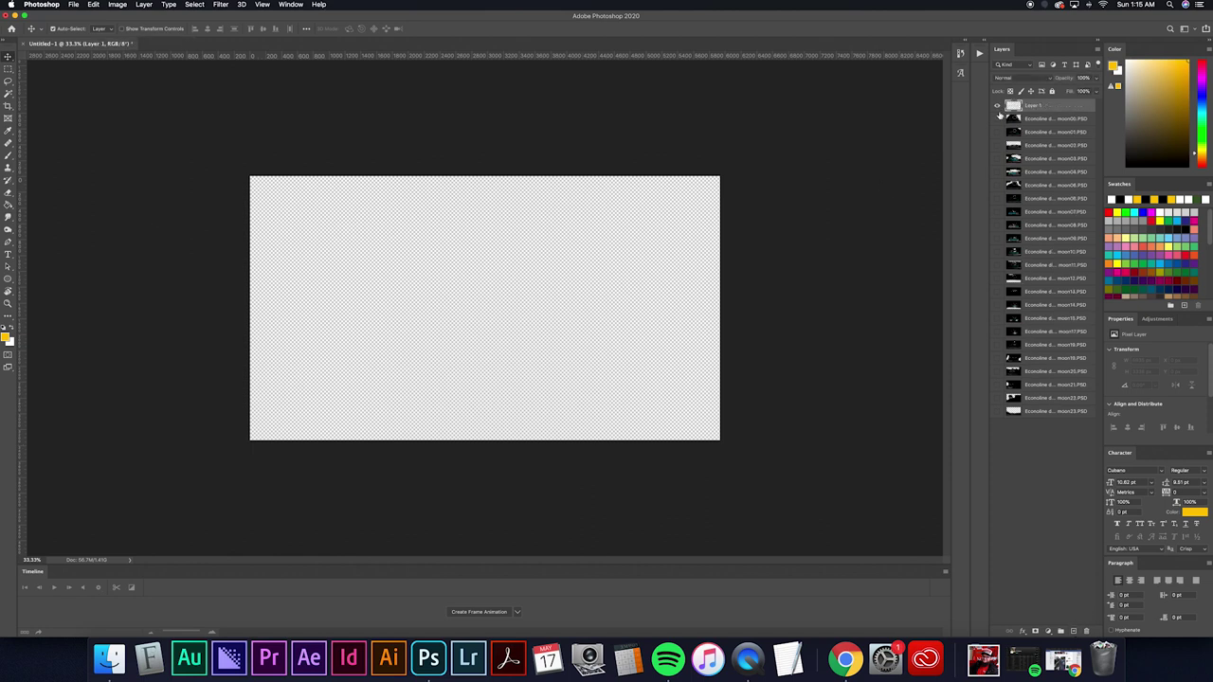
Fill the new layer with pure black using the Paint Bucket and send it to the bottom
{"action": "left_click", "coordinate": [9, 205]}
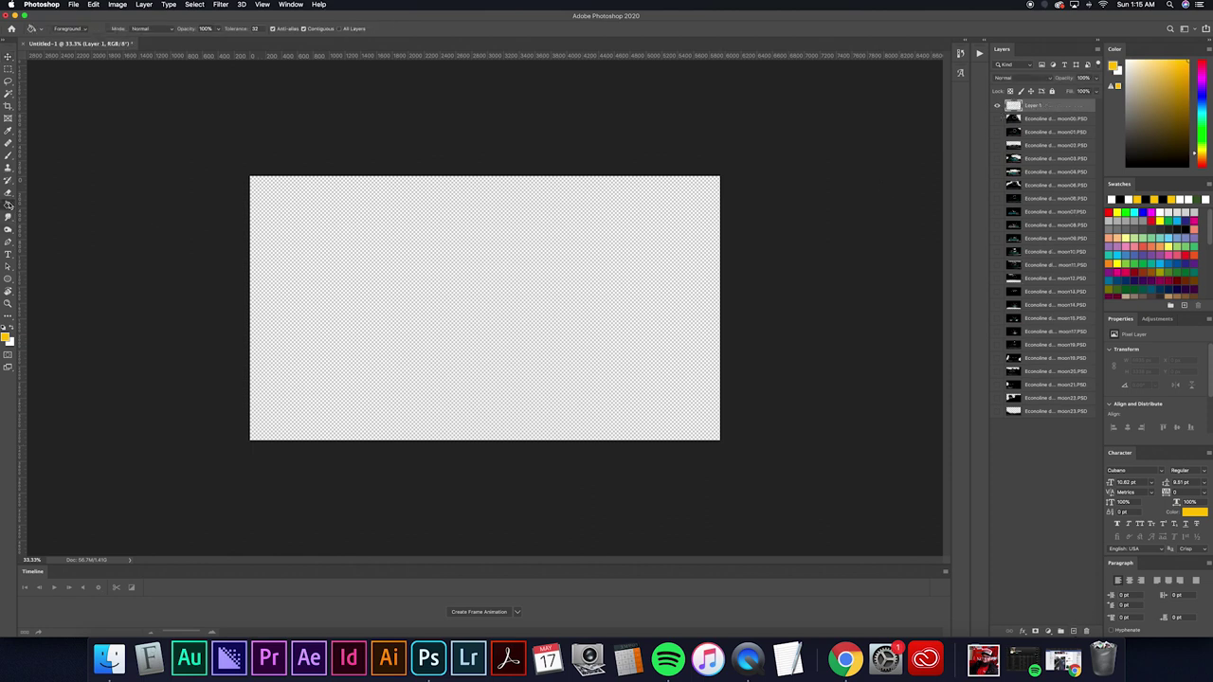
{"action": "left_click", "coordinate": [5, 336]}
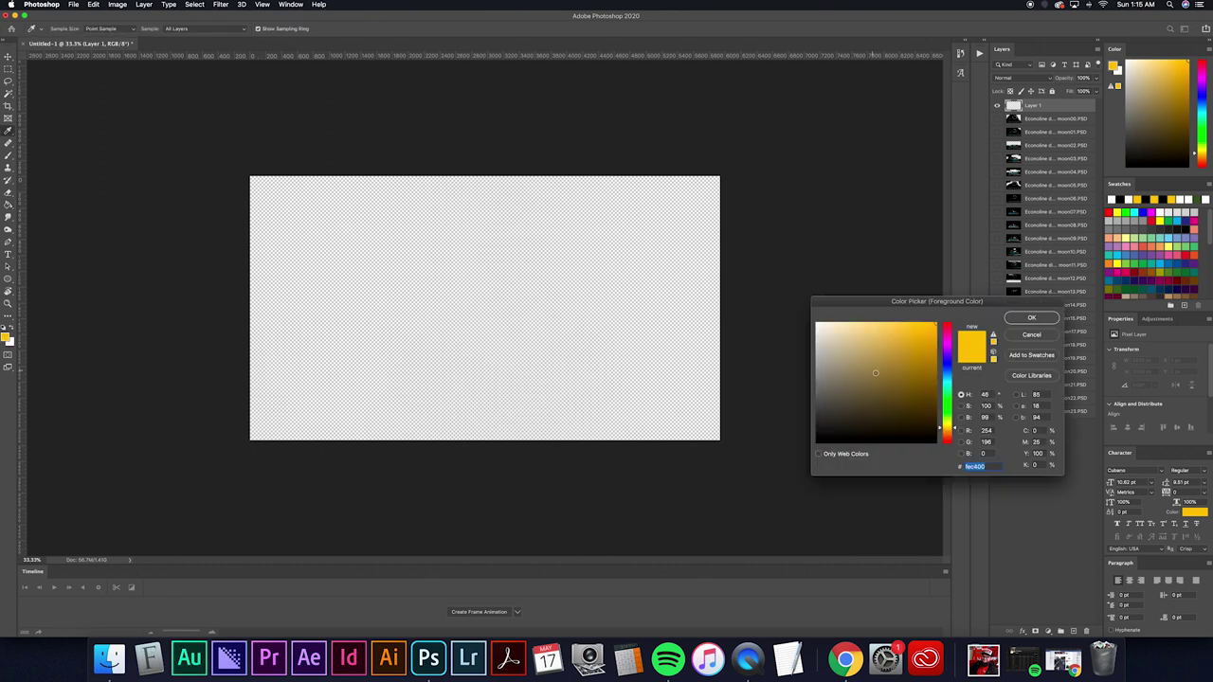
{"action": "left_click_drag", "start_coordinate": [877, 374], "coordinate": [1019, 508]}
{"action": "left_click", "coordinate": [1023, 320]}
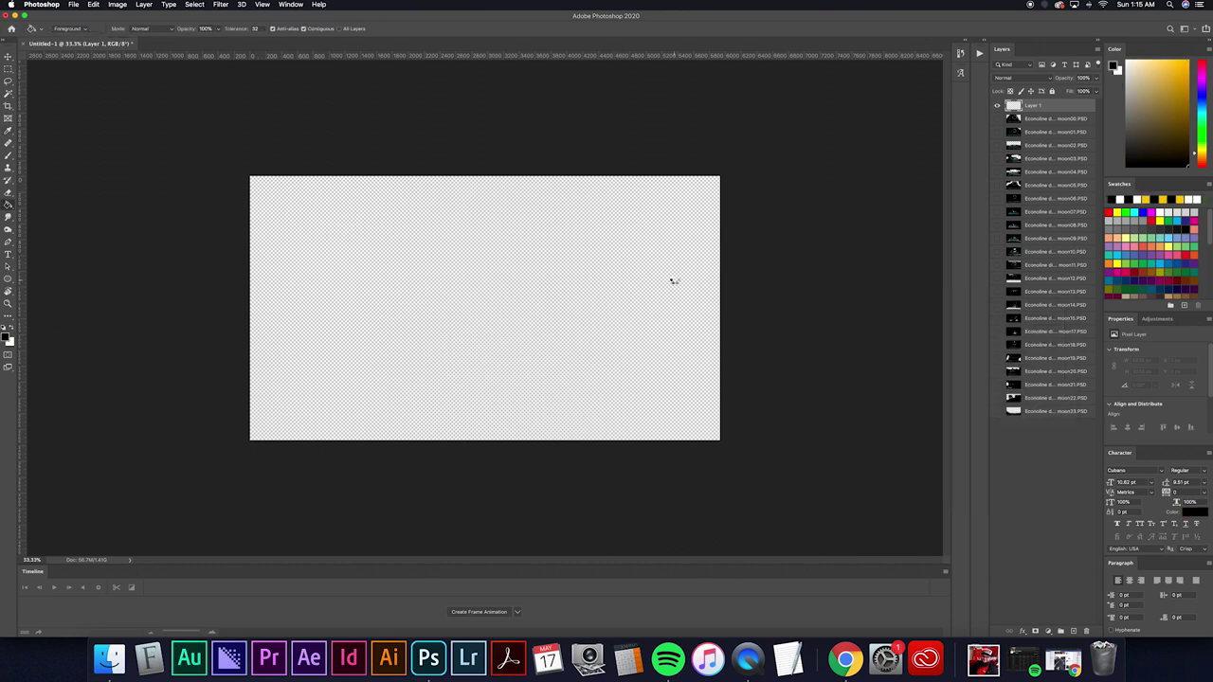
{"action": "left_click", "coordinate": [521, 261]}
{"action": "key", "text": "super+shift+bracketleft"}
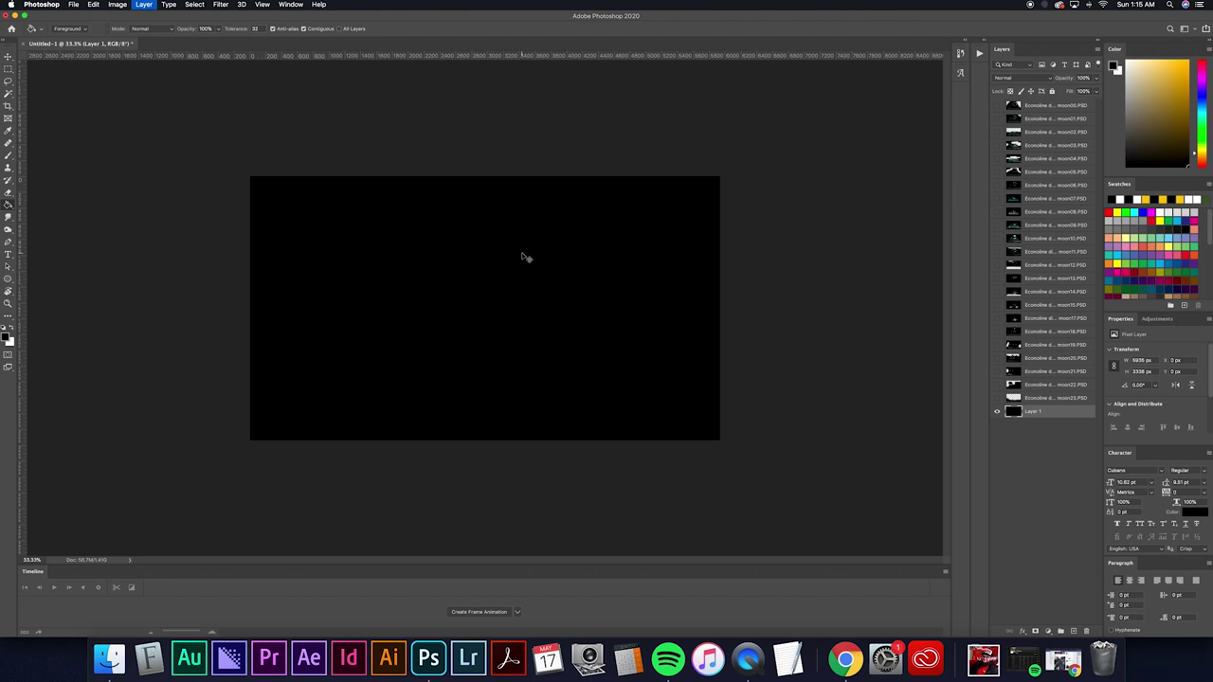
{"action": "left_click", "coordinate": [996, 398]}
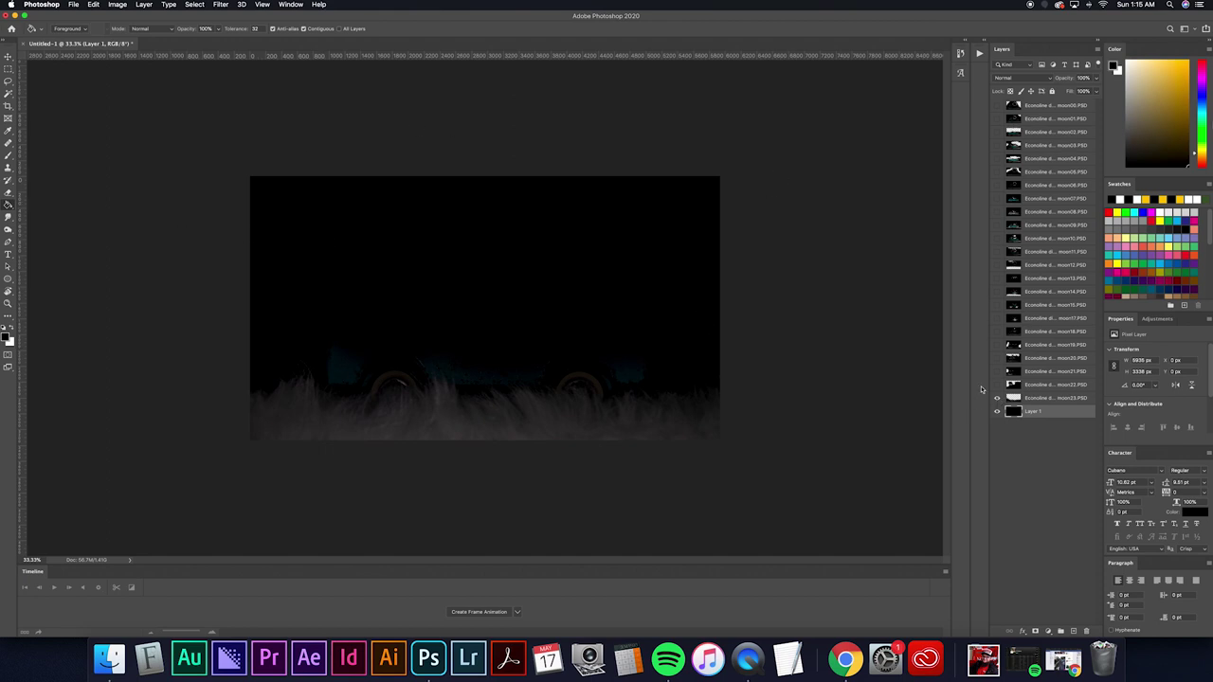
Hide the smoke layer and show moon00, moon01 and moon02 over the black background
{"action": "left_click", "coordinate": [997, 399]}
{"action": "left_click", "coordinate": [997, 105]}
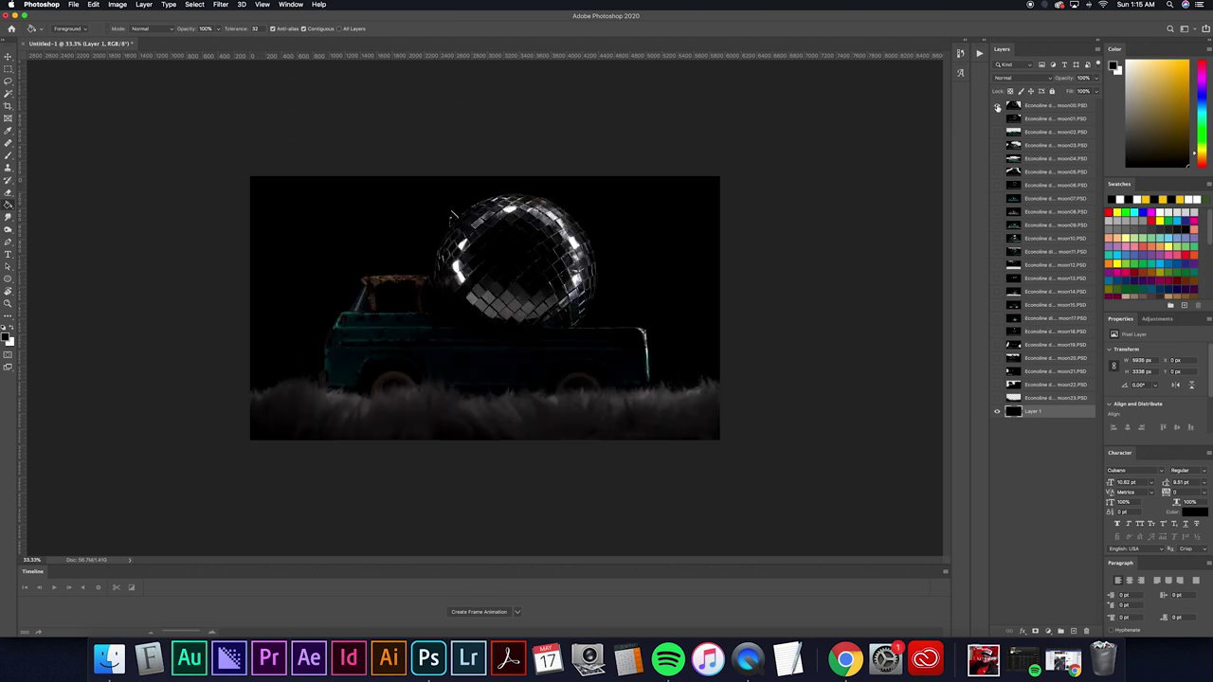
{"action": "left_click", "coordinate": [996, 118]}
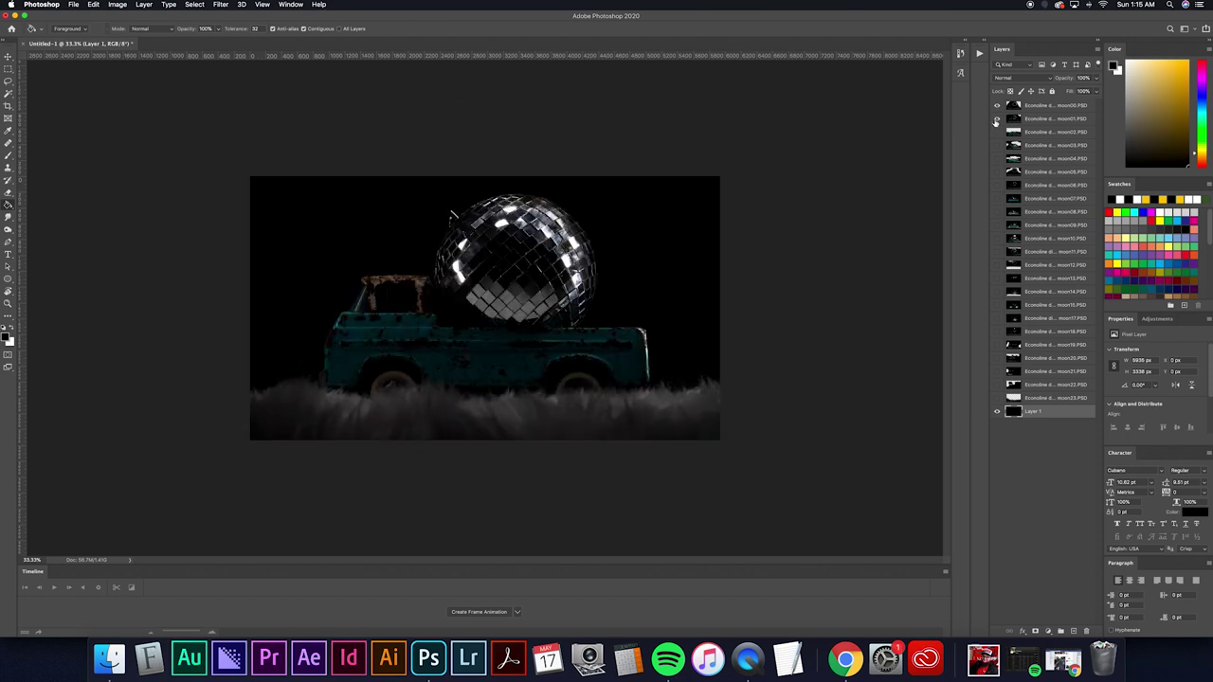
{"action": "left_click", "coordinate": [997, 105]}
{"action": "left_click", "coordinate": [996, 105]}
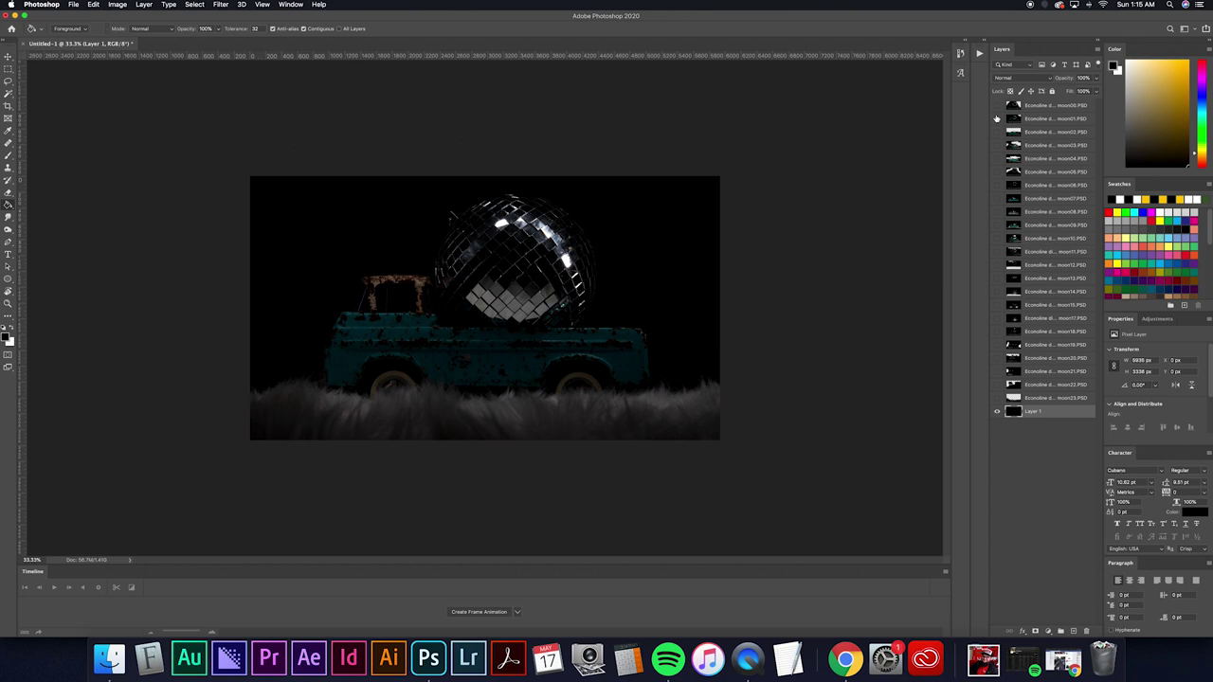
{"action": "left_click", "coordinate": [996, 132]}
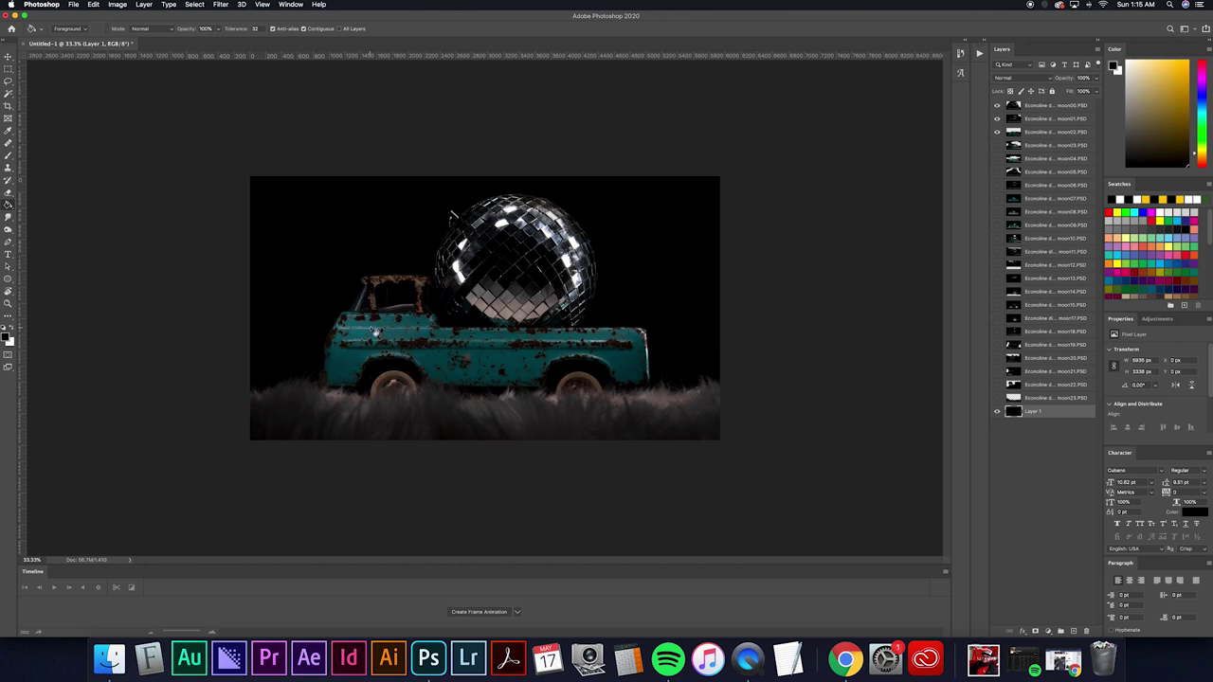
Zoom in on the truck cab
{"action": "key", "text": "z"}
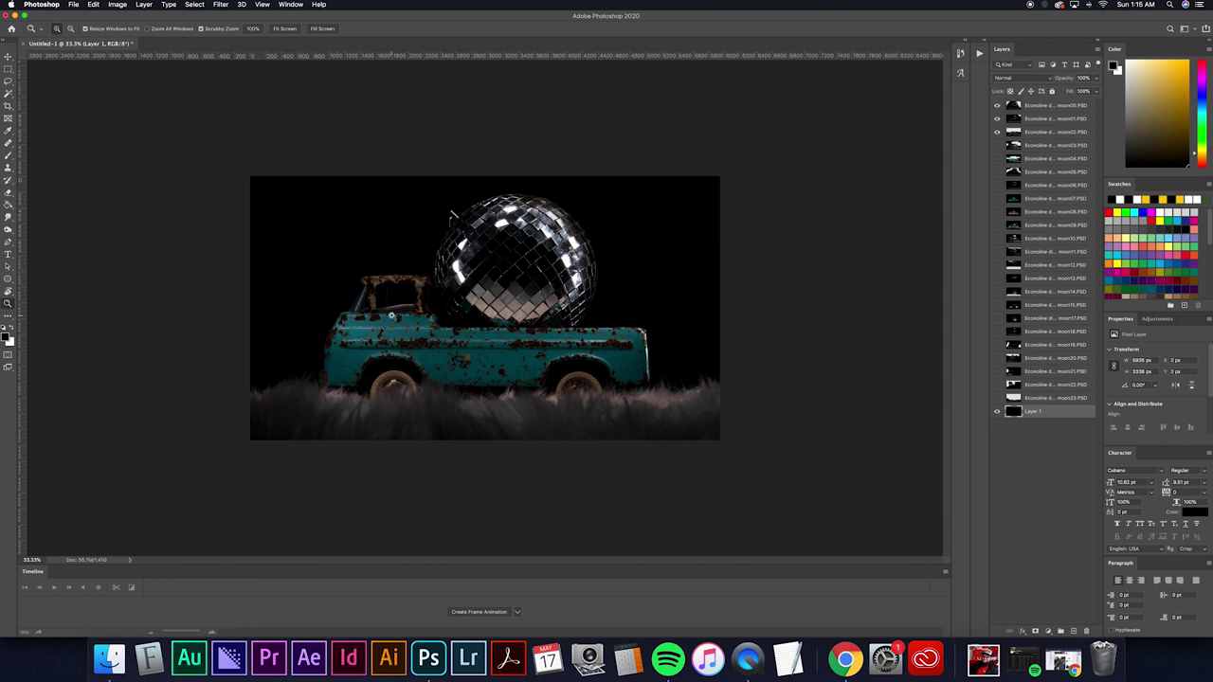
{"action": "left_click", "coordinate": [392, 316]}
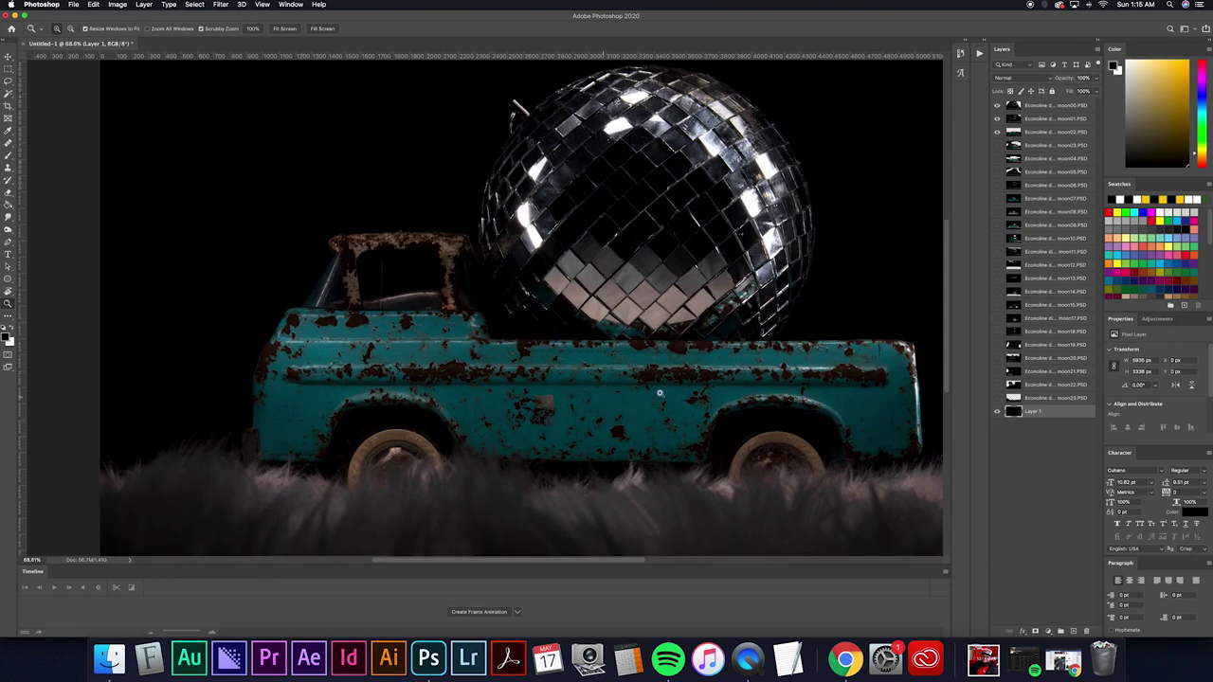
{"action": "left_click_drag", "start_coordinate": [344, 310], "coordinate": [415, 298]}
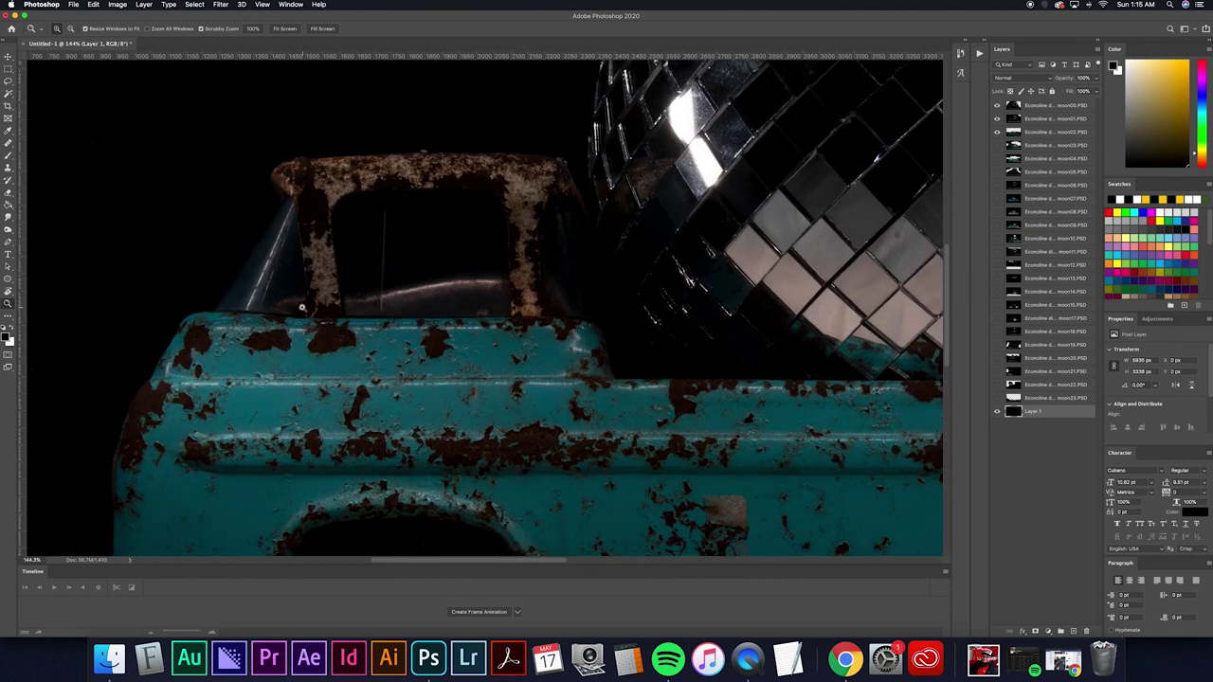
Erase the bright glare behind the cab window on moon02 with a small eraser
{"action": "key", "text": "e"}
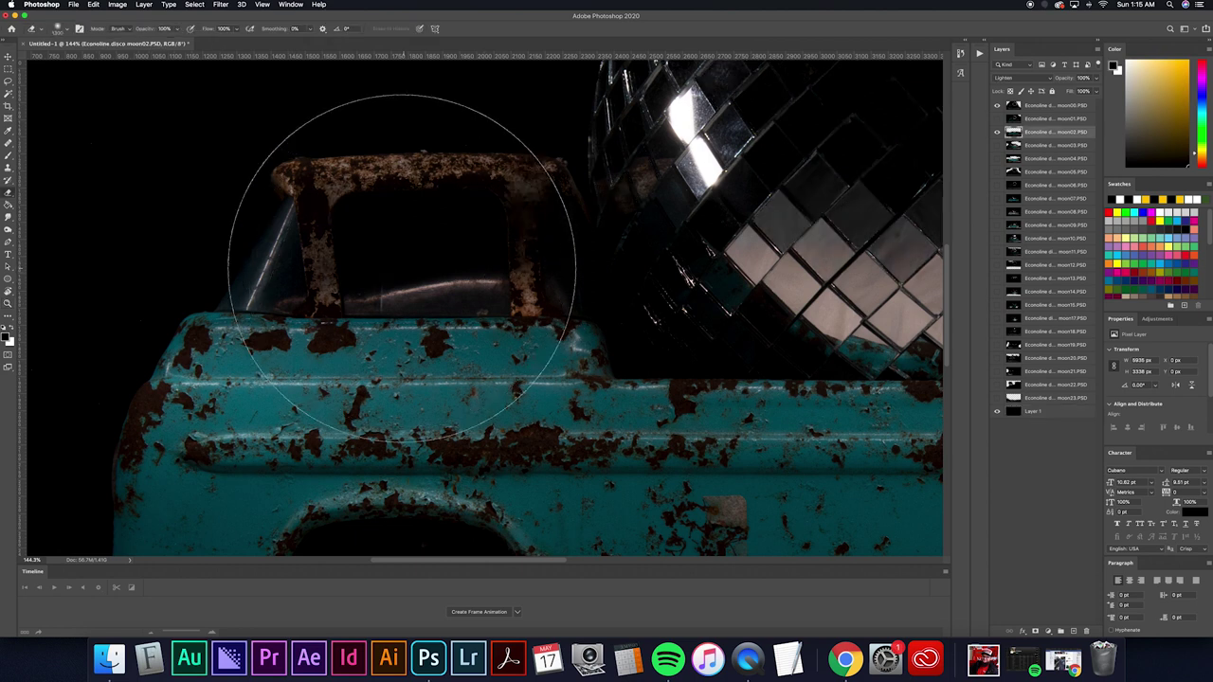
{"action": "key", "text": "bracketleft"}
{"action": "key", "text": "bracketleft"}
{"action": "key", "text": "bracketleft"}
{"action": "key", "text": "bracketleft"}
{"action": "key", "text": "bracketleft"}
{"action": "key", "text": "bracketleft"}
{"action": "key", "text": "bracketleft"}
{"action": "key", "text": "bracketleft"}
{"action": "key", "text": "bracketleft"}
{"action": "key", "text": "bracketleft"}
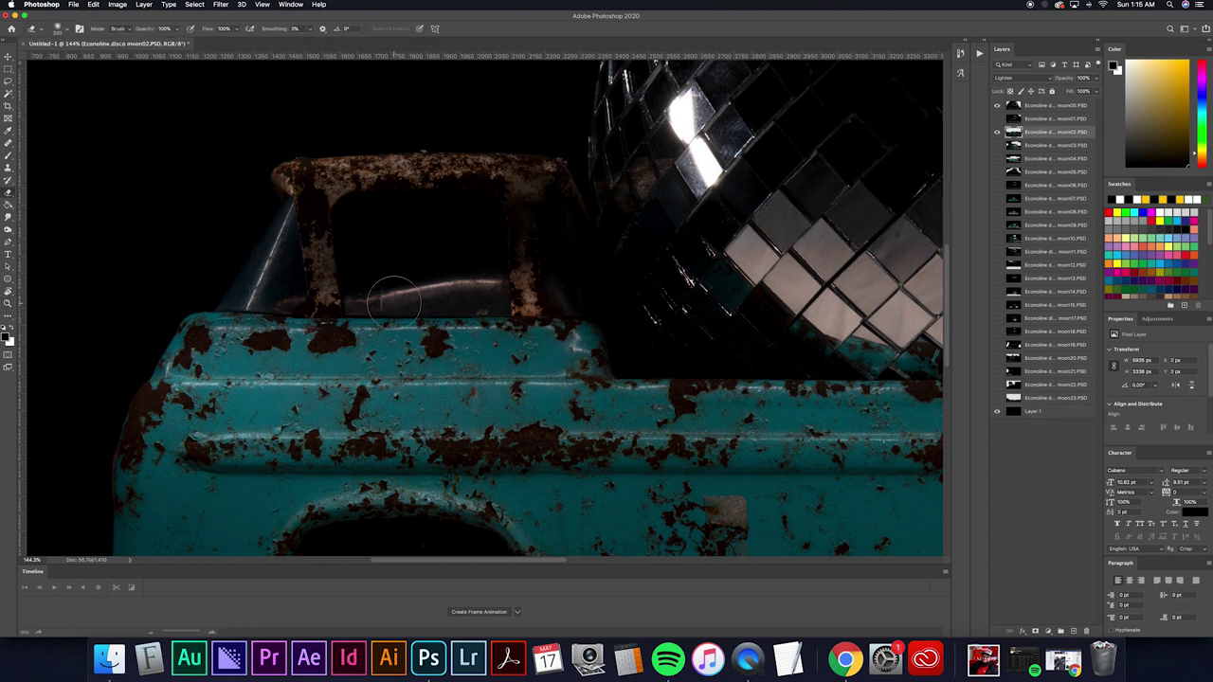
{"action": "mouse_move", "coordinate": [368, 298]}
{"action": "left_mouse_down"}
{"action": "mouse_move", "coordinate": [354, 300]}
{"action": "mouse_move", "coordinate": [479, 303]}
{"action": "mouse_move", "coordinate": [495, 281]}
{"action": "mouse_move", "coordinate": [433, 279]}
{"action": "mouse_move", "coordinate": [405, 293]}
{"action": "left_mouse_up"}
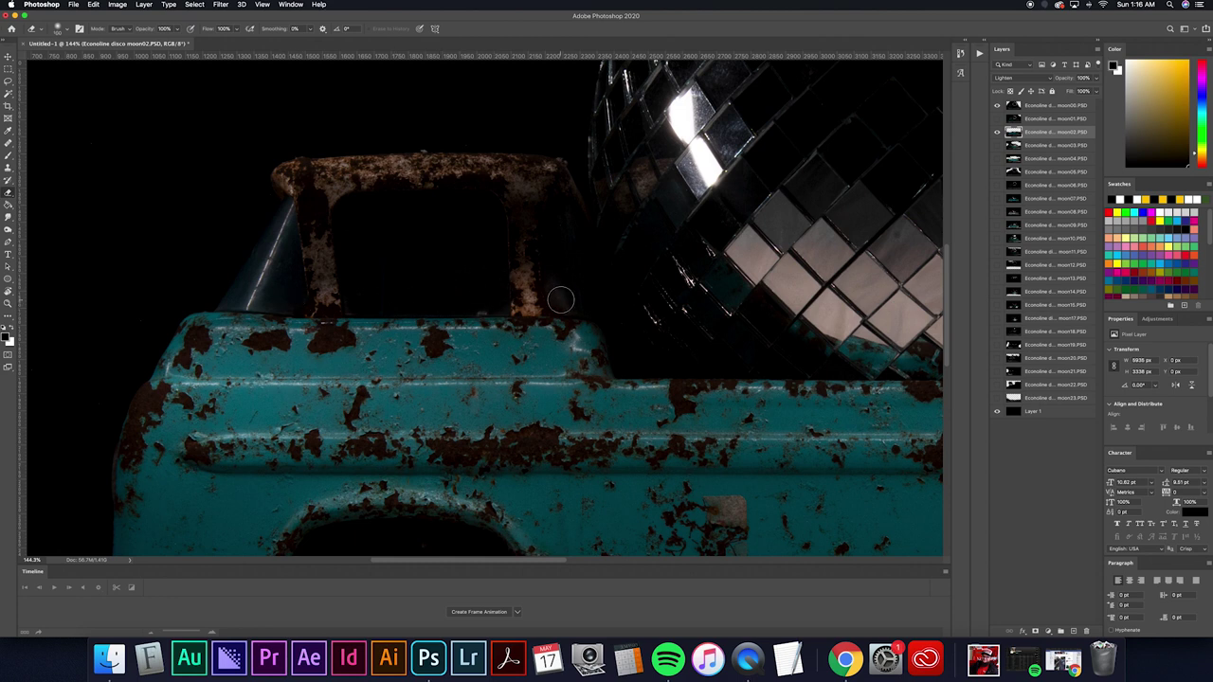
{"action": "key", "text": "super+1"}
{"action": "key", "text": "super+minus"}
{"action": "key", "text": "super+minus"}
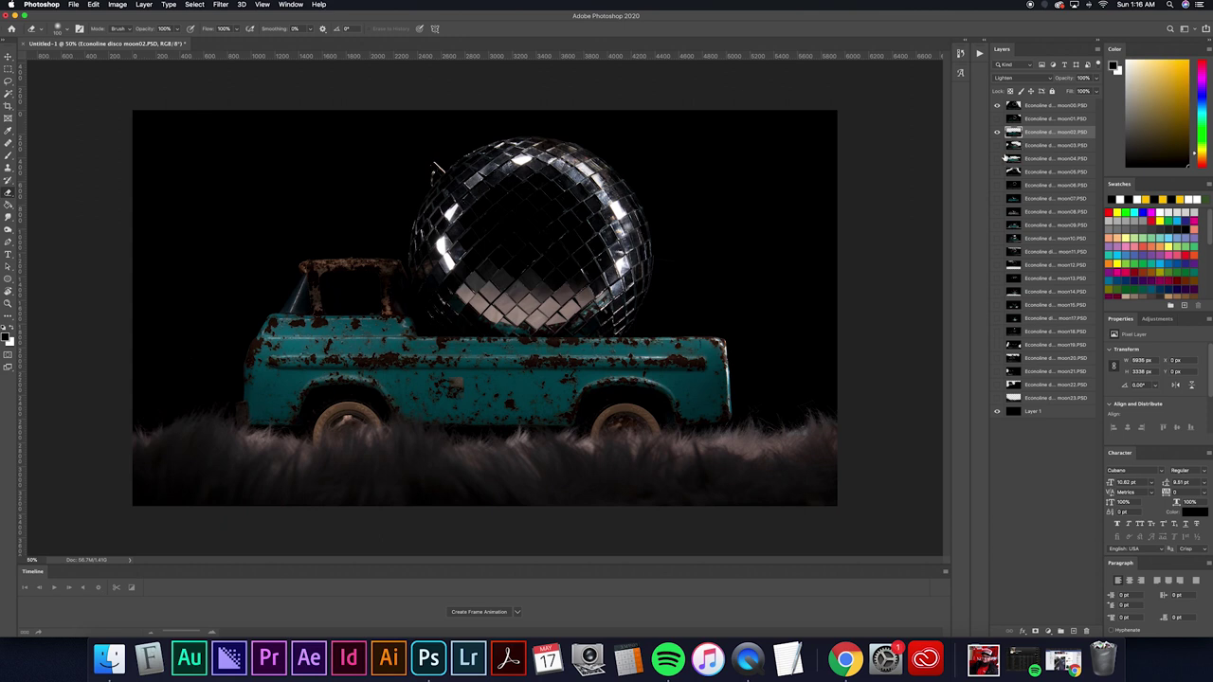
{"action": "key", "text": "super+minus"}
Show and select moon15, then erase the glow on both truck wheels
{"action": "left_click", "coordinate": [997, 306]}
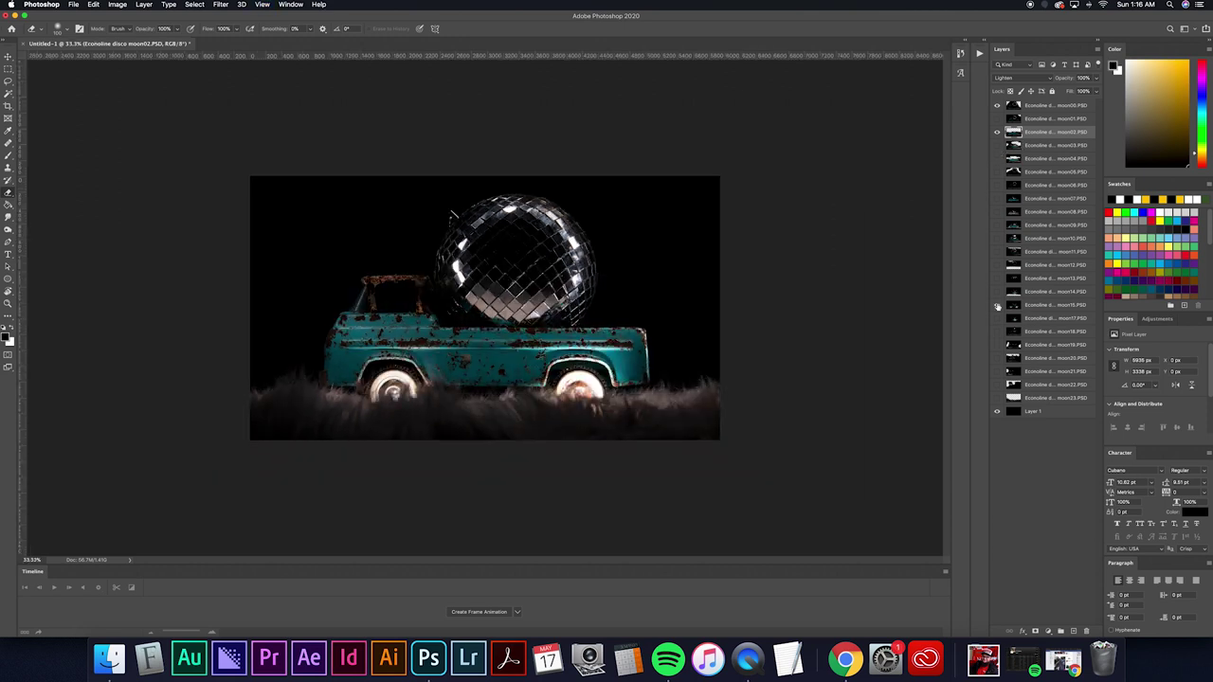
{"action": "left_click", "coordinate": [1014, 307]}
{"action": "key", "text": "super+plus"}
{"action": "key", "text": "super+plus"}
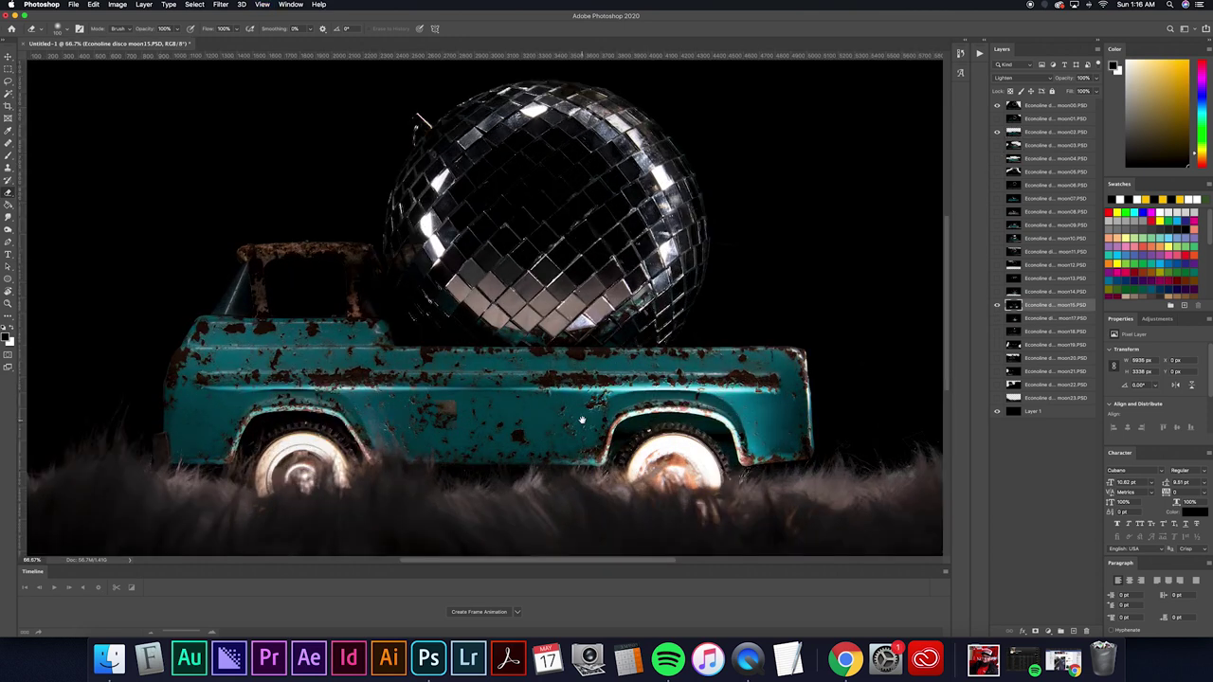
{"action": "scroll", "coordinate": [760, 312], "scroll_direction": "down", "scroll_amount": 3}
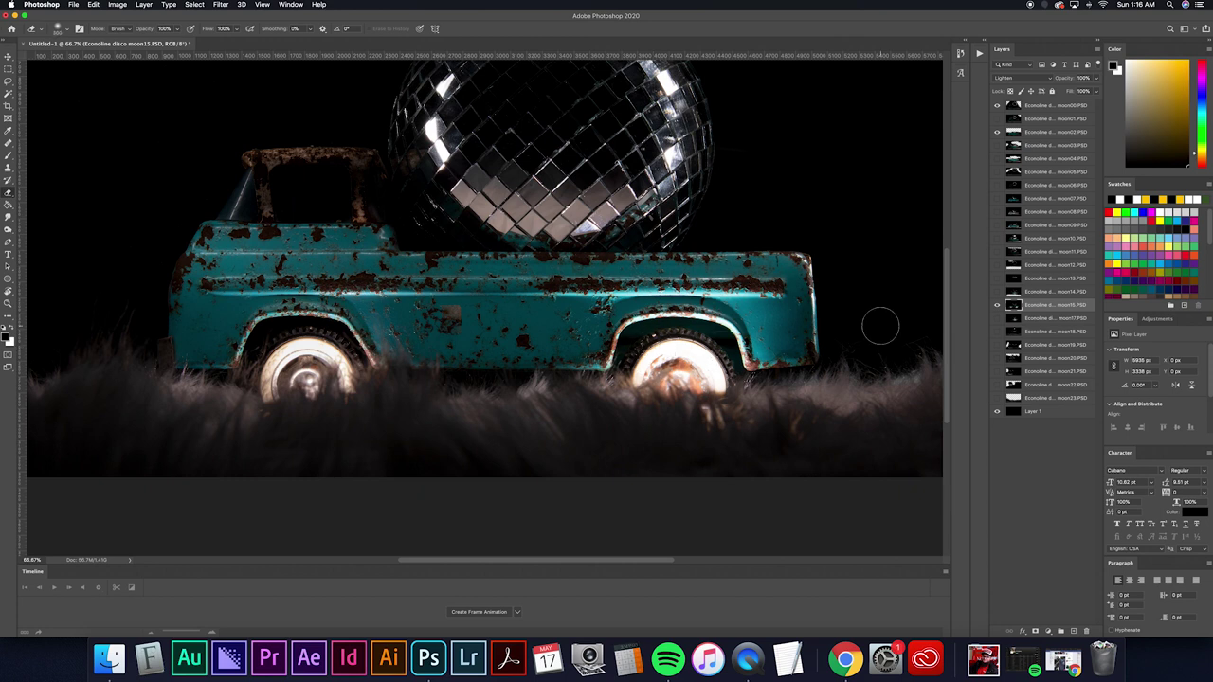
{"action": "mouse_move", "coordinate": [677, 346]}
{"action": "left_mouse_down"}
{"action": "mouse_move", "coordinate": [645, 384]}
{"action": "mouse_move", "coordinate": [692, 379]}
{"action": "mouse_move", "coordinate": [720, 397]}
{"action": "mouse_move", "coordinate": [691, 346]}
{"action": "mouse_move", "coordinate": [668, 354]}
{"action": "mouse_move", "coordinate": [682, 407]}
{"action": "left_mouse_up"}
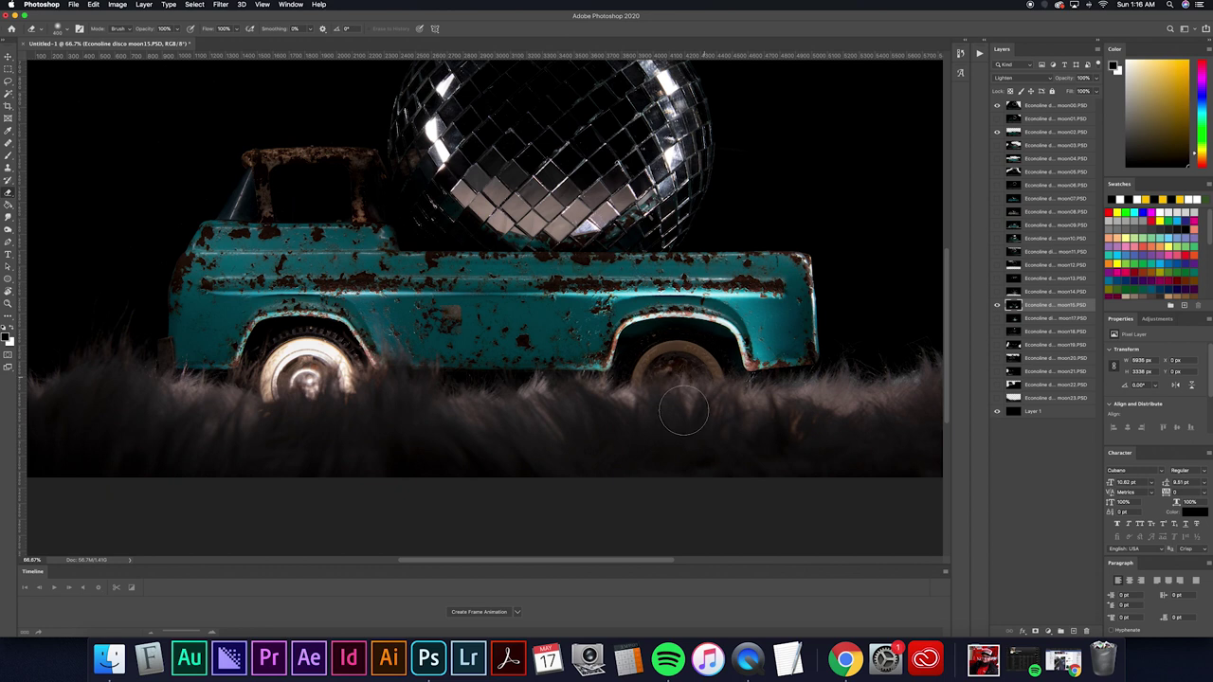
{"action": "mouse_move", "coordinate": [232, 364]}
{"action": "left_mouse_down"}
{"action": "mouse_move", "coordinate": [322, 369]}
{"action": "mouse_move", "coordinate": [337, 384]}
{"action": "mouse_move", "coordinate": [332, 343]}
{"action": "mouse_move", "coordinate": [308, 322]}
{"action": "left_mouse_up"}
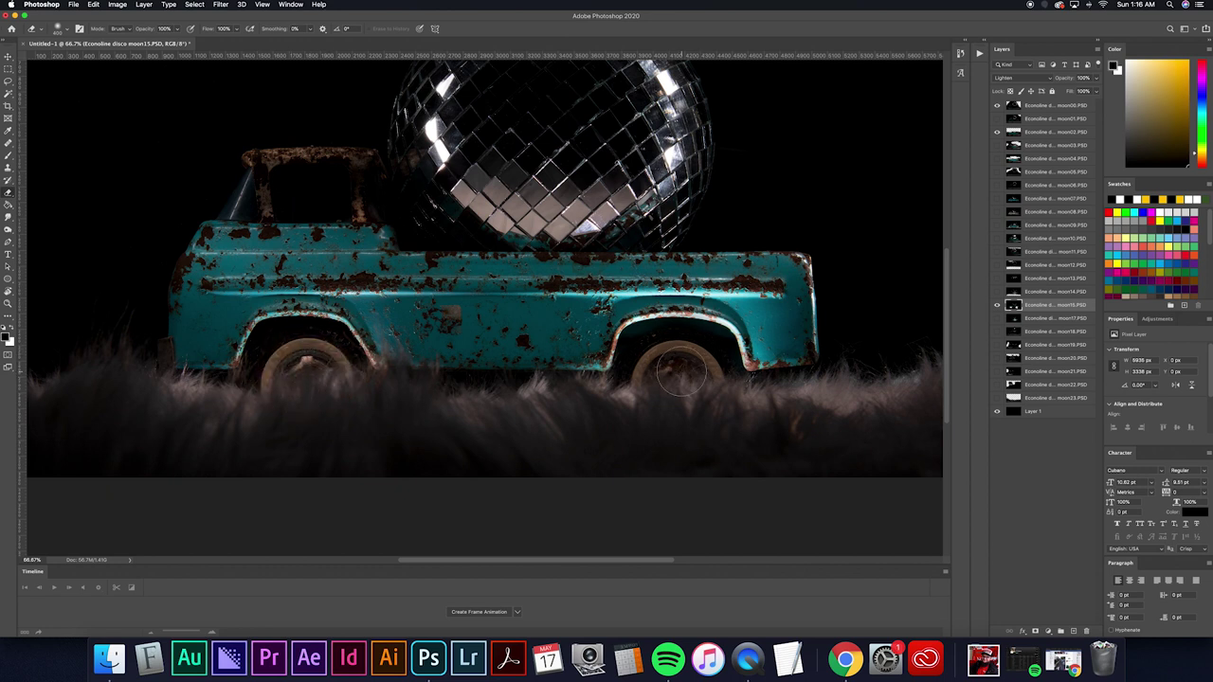
{"action": "mouse_move", "coordinate": [680, 370]}
{"action": "left_mouse_down"}
{"action": "mouse_move", "coordinate": [668, 365]}
{"action": "mouse_move", "coordinate": [694, 370]}
{"action": "left_mouse_up"}
Compare moon04's light on the truck and leave it hidden
{"action": "key", "text": "super+minus"}
{"action": "left_click", "coordinate": [1033, 145]}
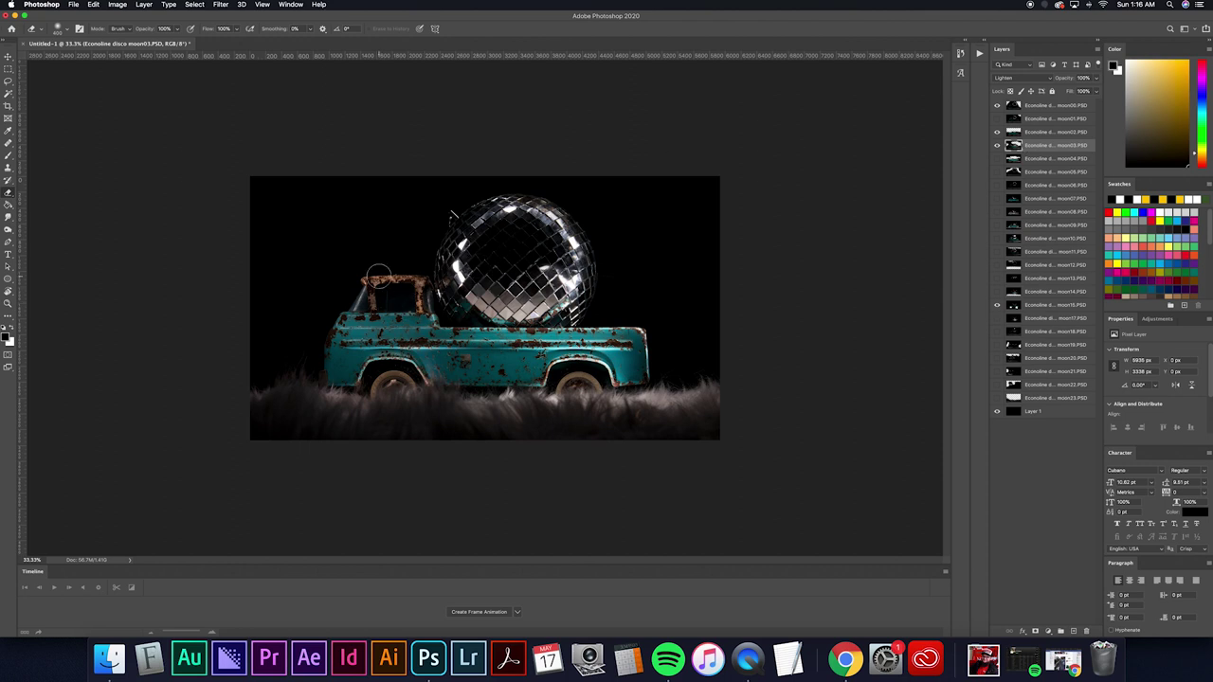
{"action": "left_click", "coordinate": [996, 158]}
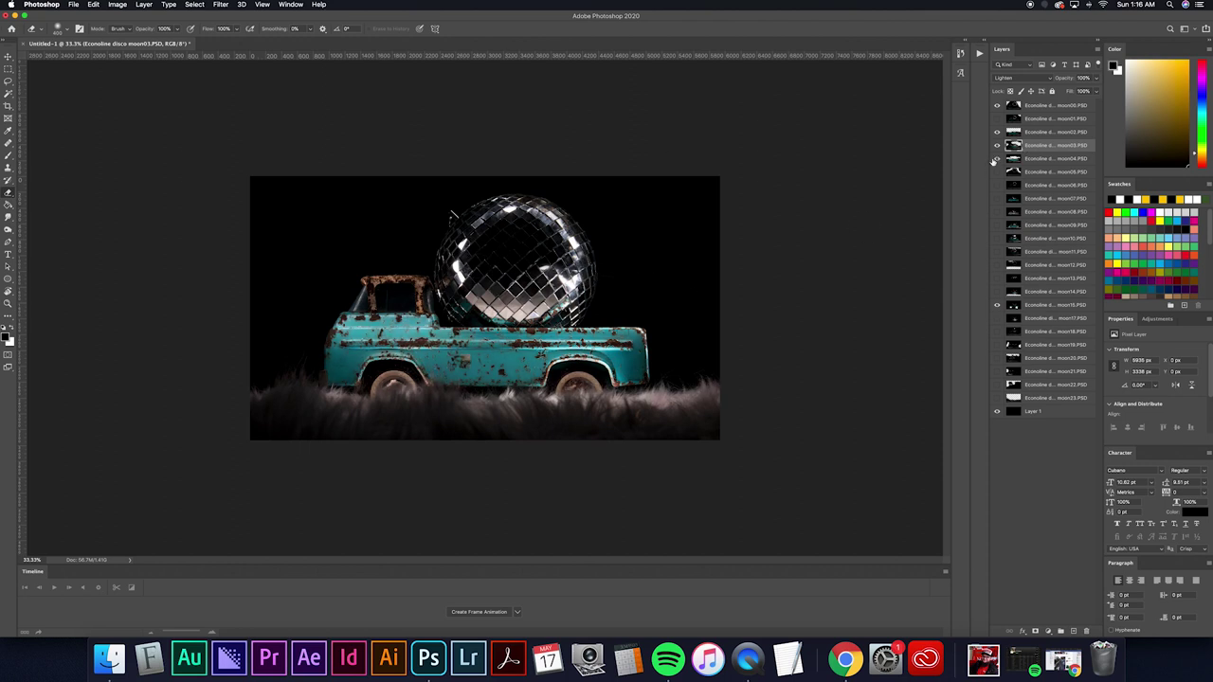
{"action": "left_click", "coordinate": [995, 160]}
{"action": "left_click", "coordinate": [995, 159]}
{"action": "left_click", "coordinate": [995, 159]}
{"action": "left_click", "coordinate": [995, 159]}
{"action": "left_click", "coordinate": [994, 159]}
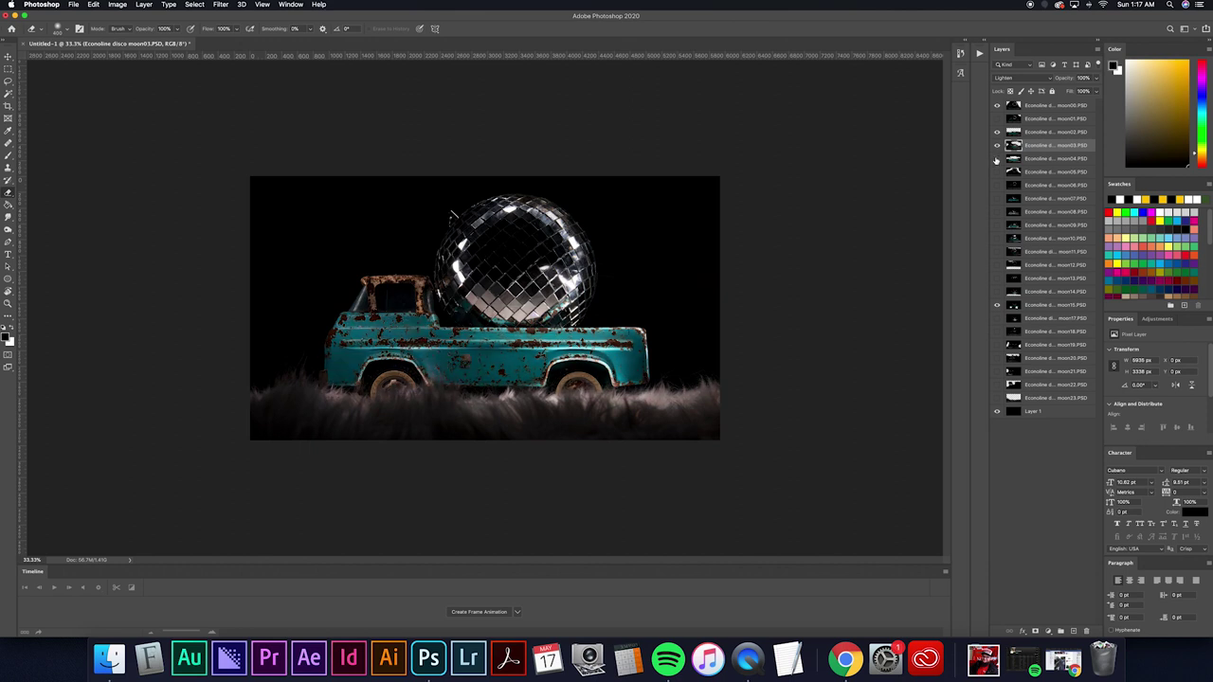
{"action": "left_click", "coordinate": [995, 159]}
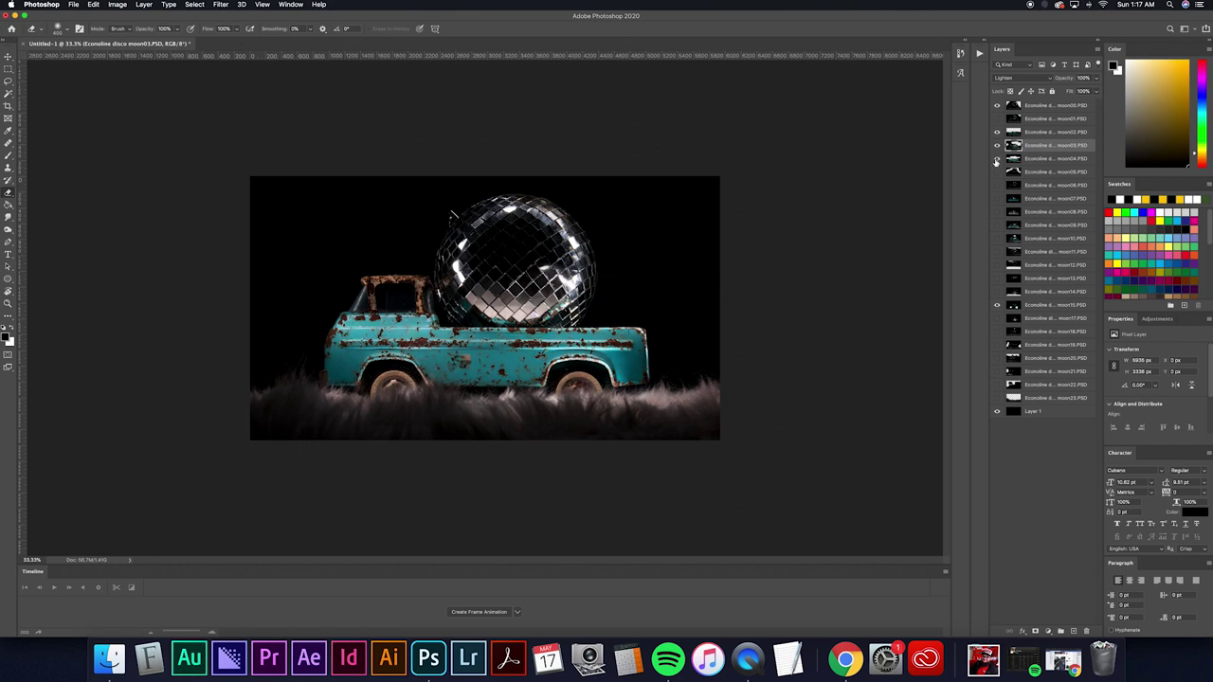
{"action": "left_click", "coordinate": [995, 159]}
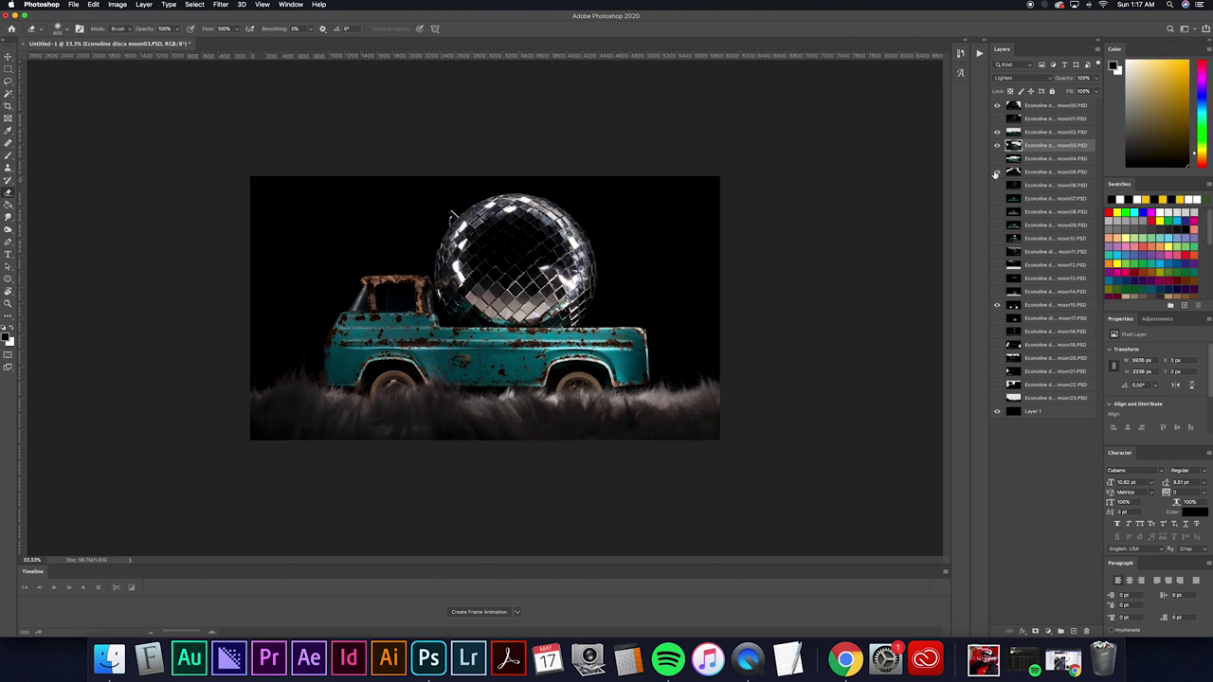
Add moon07 and moon09 to the blend, making moon09 the working layer
{"action": "left_click", "coordinate": [995, 199]}
{"action": "left_click", "coordinate": [996, 229]}
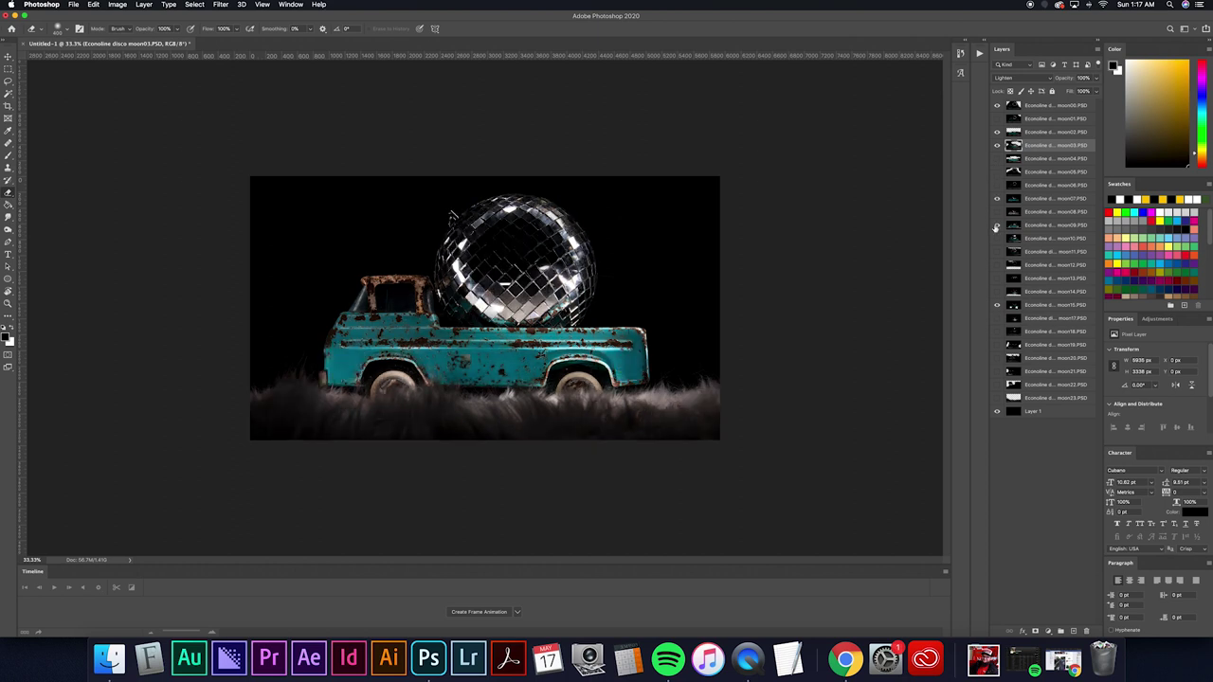
{"action": "left_click", "coordinate": [996, 228]}
{"action": "left_click", "coordinate": [996, 228]}
{"action": "left_click", "coordinate": [996, 229]}
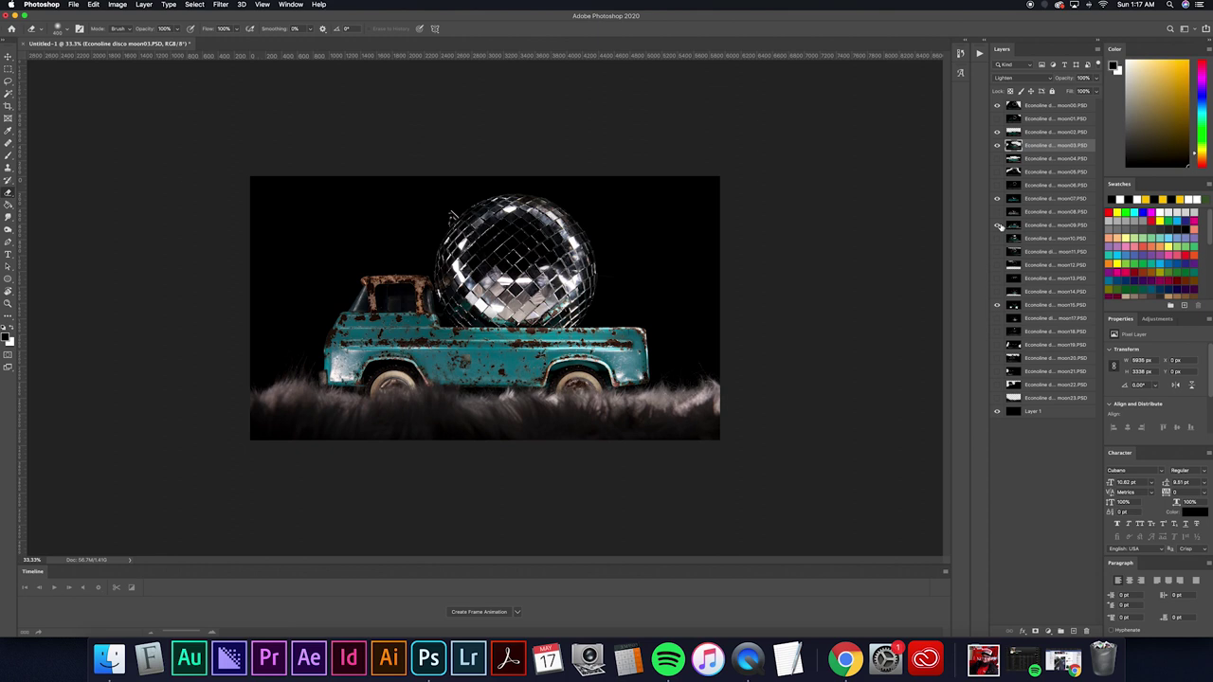
{"action": "left_click", "coordinate": [996, 229]}
{"action": "left_click", "coordinate": [995, 228]}
{"action": "left_click", "coordinate": [1013, 226]}
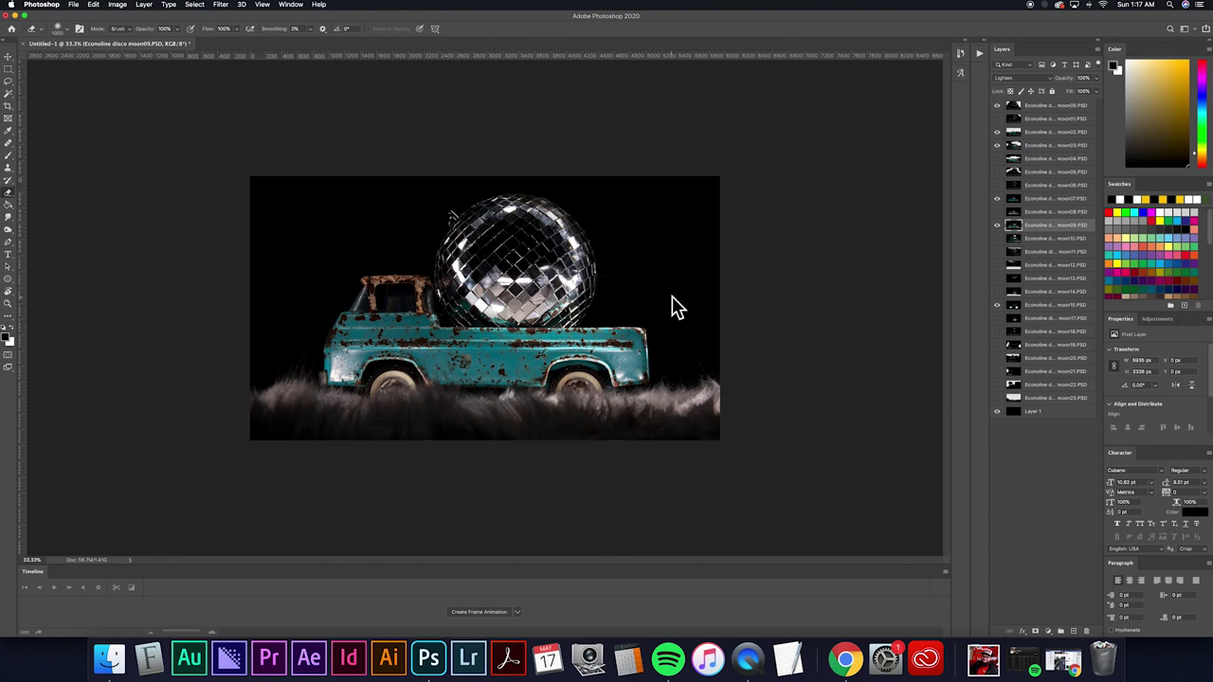
{"action": "left_click", "coordinate": [996, 229]}
{"action": "left_click", "coordinate": [996, 228]}
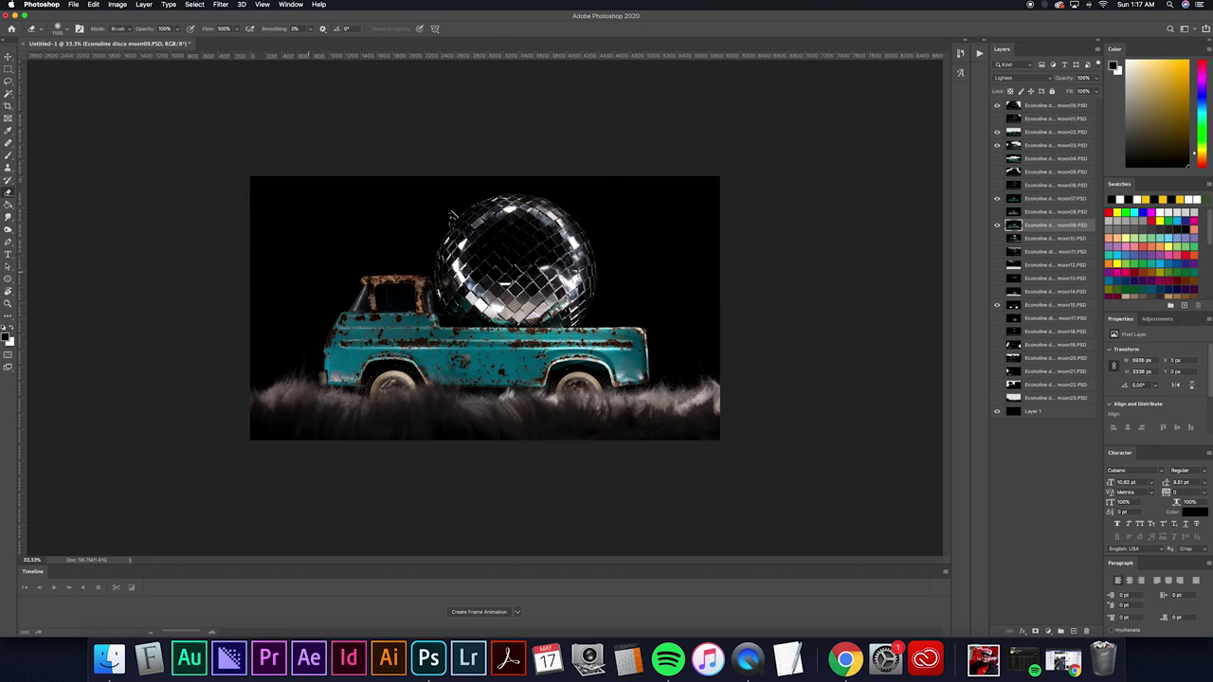
Preview moon10, moon11 and moon12 on the disco ball, leaving moon10 and moon12 out
{"action": "left_click", "coordinate": [995, 238]}
{"action": "left_click", "coordinate": [996, 238]}
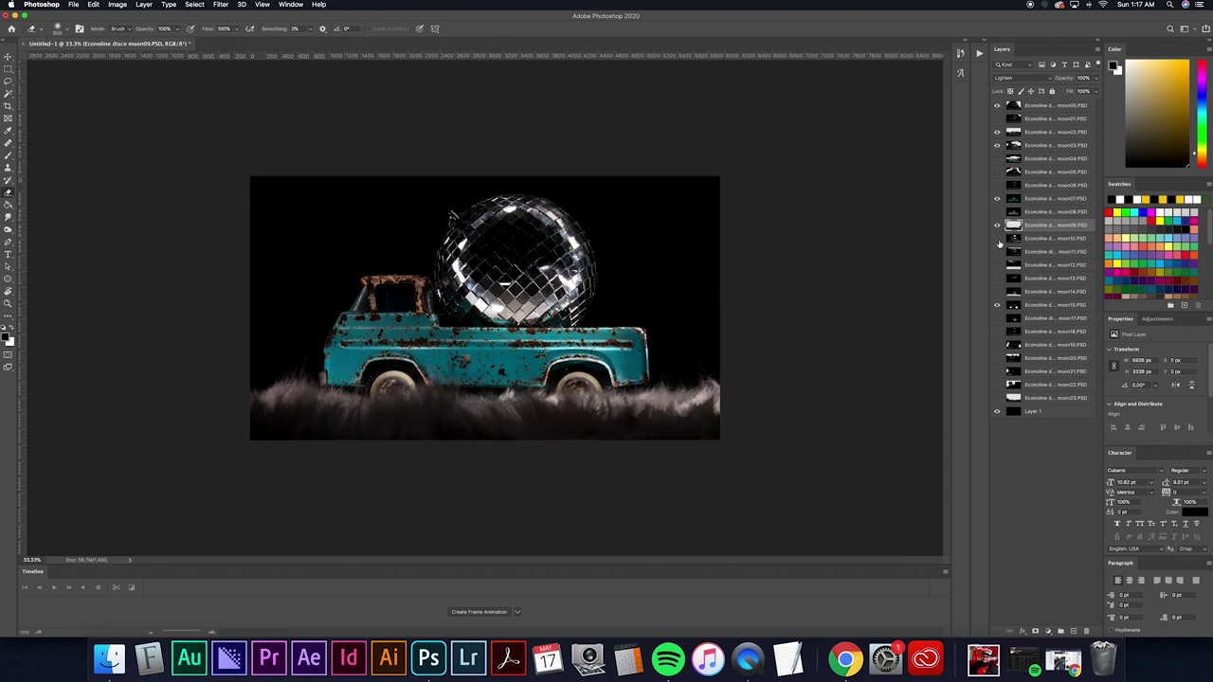
{"action": "left_click", "coordinate": [996, 251]}
{"action": "left_click", "coordinate": [996, 251]}
{"action": "left_click", "coordinate": [996, 251]}
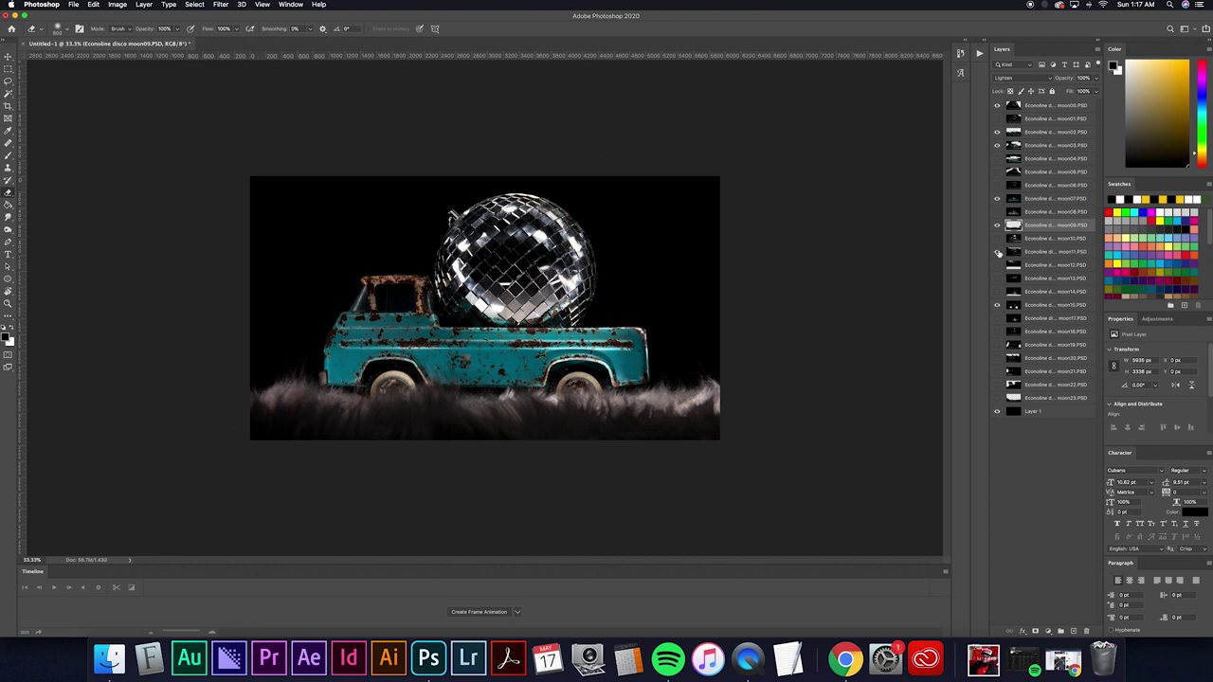
{"action": "left_click", "coordinate": [996, 266]}
{"action": "left_click", "coordinate": [996, 266]}
Keep moon13's brighter disco ball reflections and make it the working layer
{"action": "left_click", "coordinate": [996, 280]}
{"action": "left_click", "coordinate": [996, 279]}
{"action": "left_click", "coordinate": [996, 279]}
{"action": "left_click", "coordinate": [996, 280]}
{"action": "left_click", "coordinate": [996, 279]}
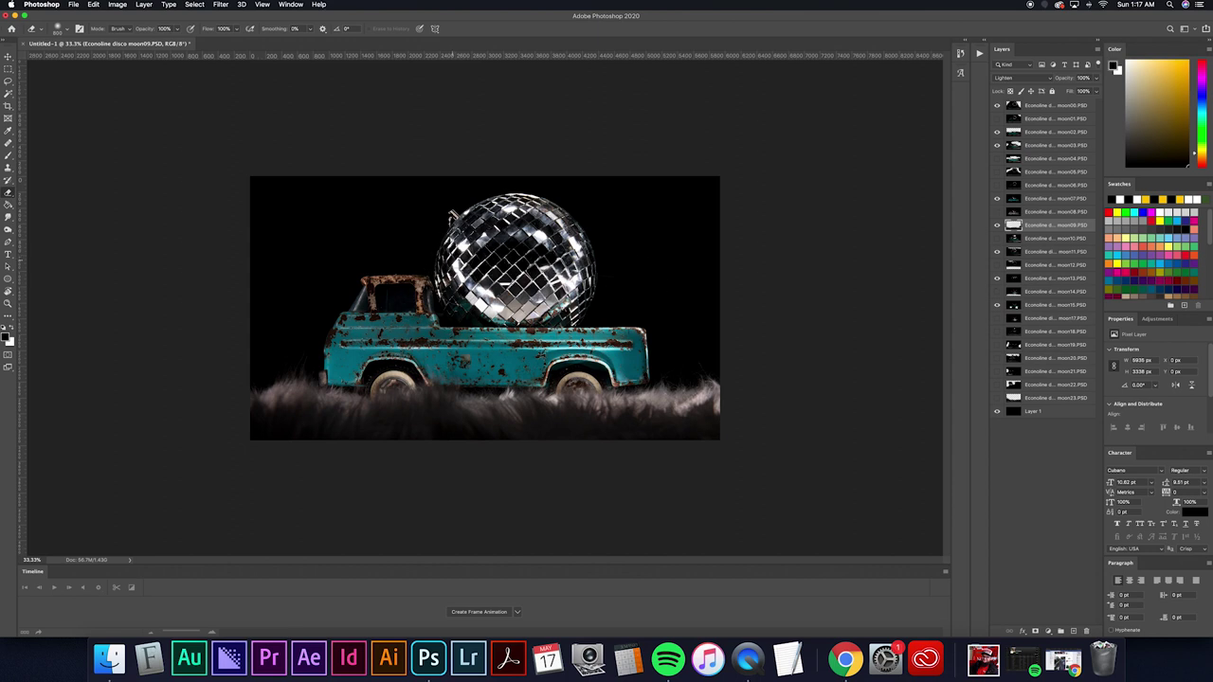
{"action": "left_click", "coordinate": [1019, 278]}
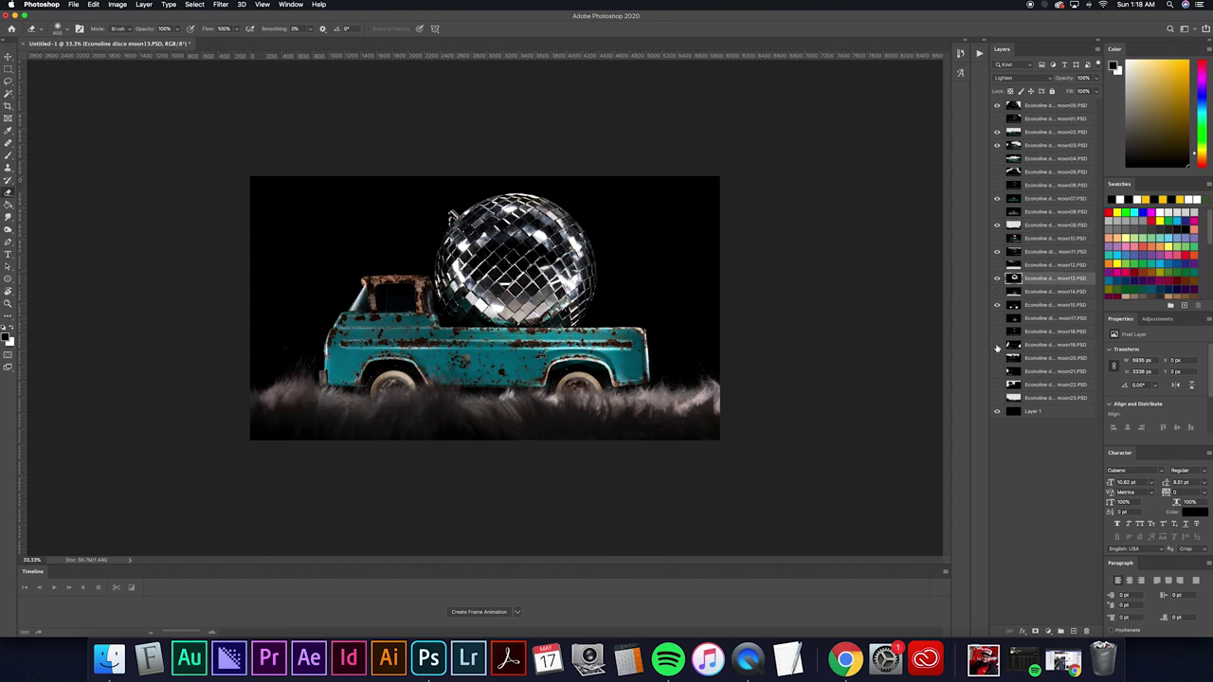
Test moon19's light on the cab and fur, keeping it in the blend
{"action": "left_click", "coordinate": [996, 346]}
{"action": "left_click", "coordinate": [996, 347]}
{"action": "left_click", "coordinate": [995, 346]}
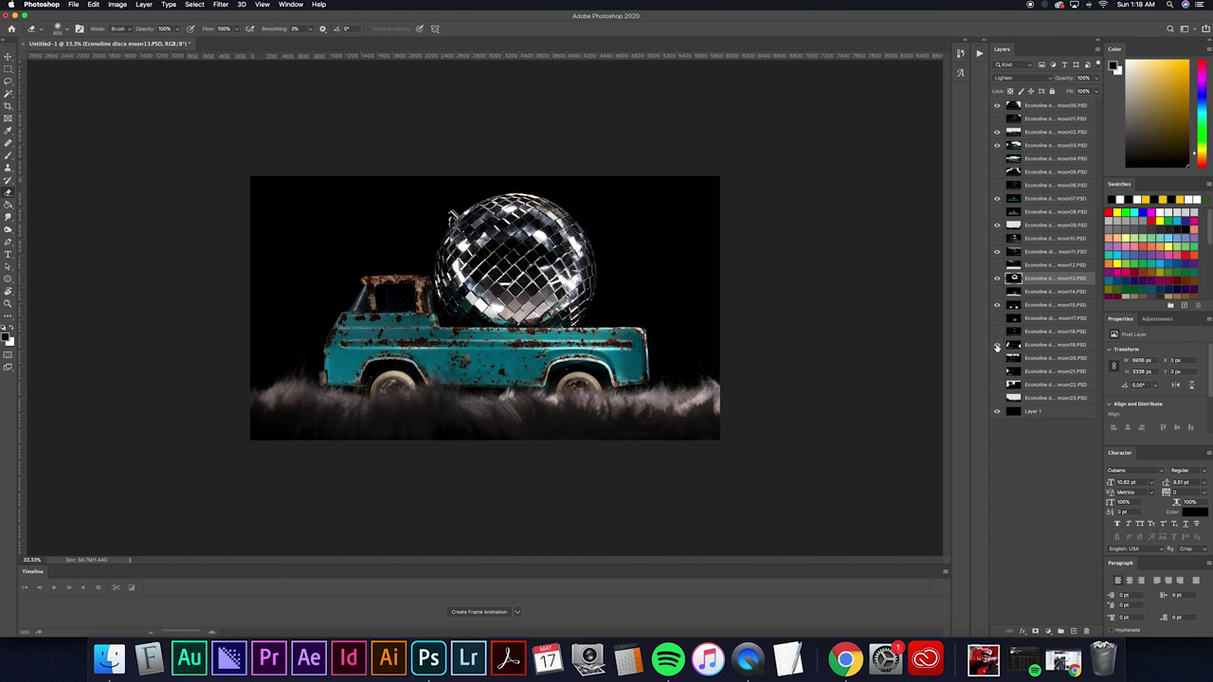
{"action": "left_click", "coordinate": [996, 347]}
{"action": "left_click", "coordinate": [1033, 345]}
{"action": "left_click", "coordinate": [996, 347]}
{"action": "left_click", "coordinate": [996, 347]}
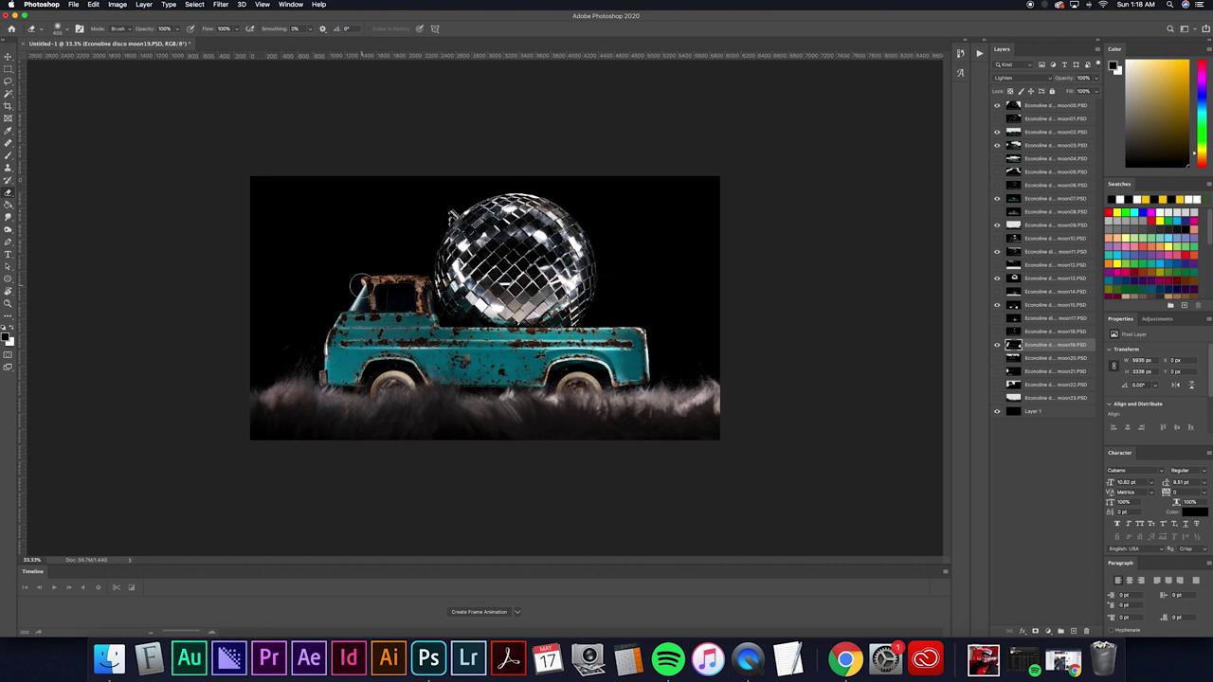
{"action": "key", "text": "super+z"}
Leave moon21 off and keep moon22 lighting the cab window, selecting moon22
{"action": "left_click", "coordinate": [997, 371]}
{"action": "left_click", "coordinate": [996, 372]}
{"action": "left_click", "coordinate": [996, 385]}
{"action": "left_click", "coordinate": [996, 385]}
{"action": "left_click", "coordinate": [996, 385]}
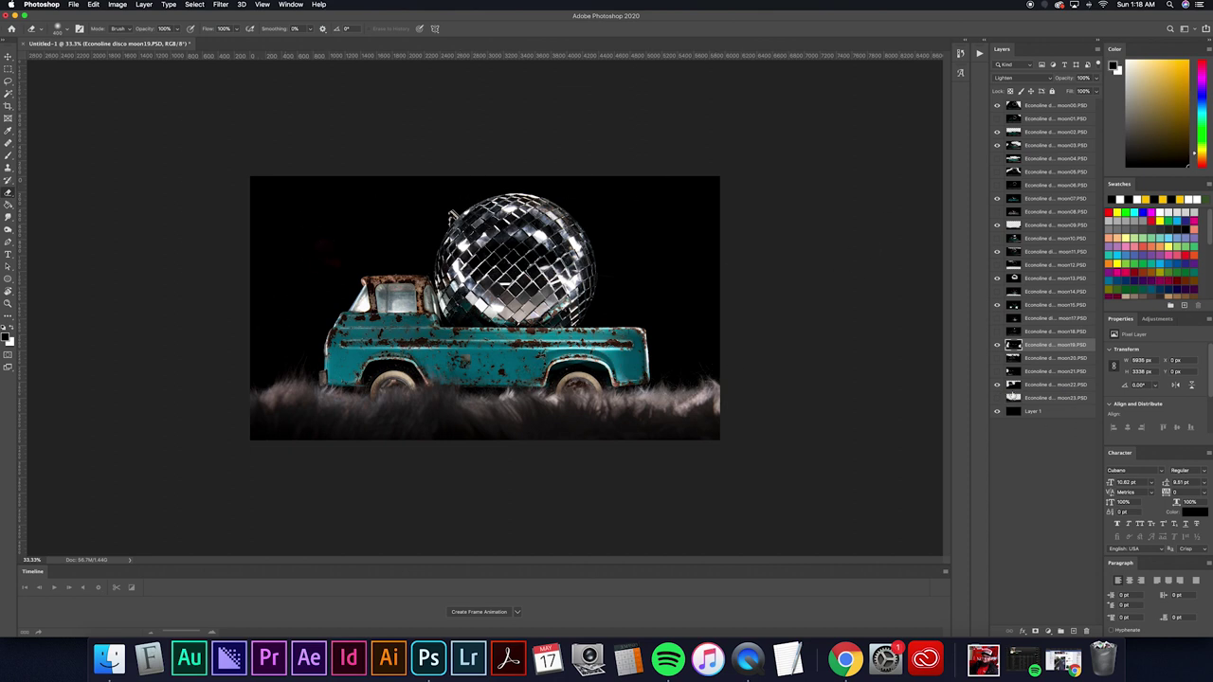
{"action": "left_click", "coordinate": [995, 387]}
{"action": "left_click", "coordinate": [996, 387]}
{"action": "left_click", "coordinate": [1023, 386]}
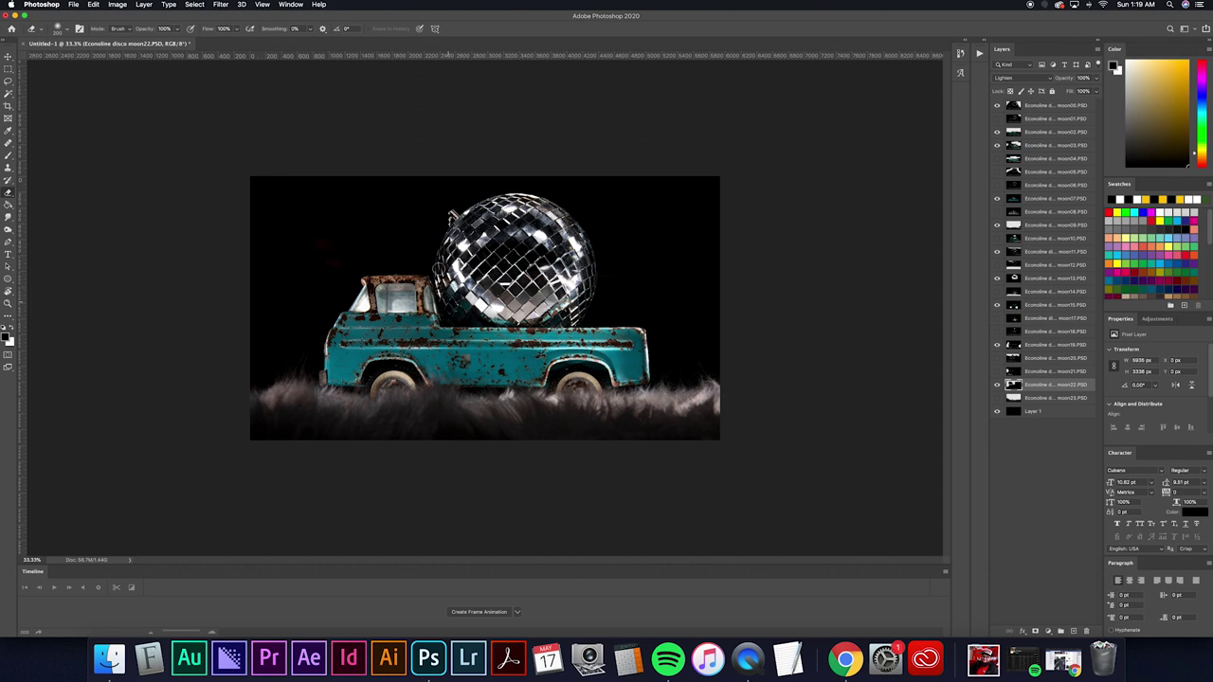
Darken moon22's shadows with Levels black input near 84 and set opacity to about 75%
{"action": "key", "text": "super+plus"}
{"action": "key", "text": "super+plus"}
{"action": "key", "text": "super+l"}
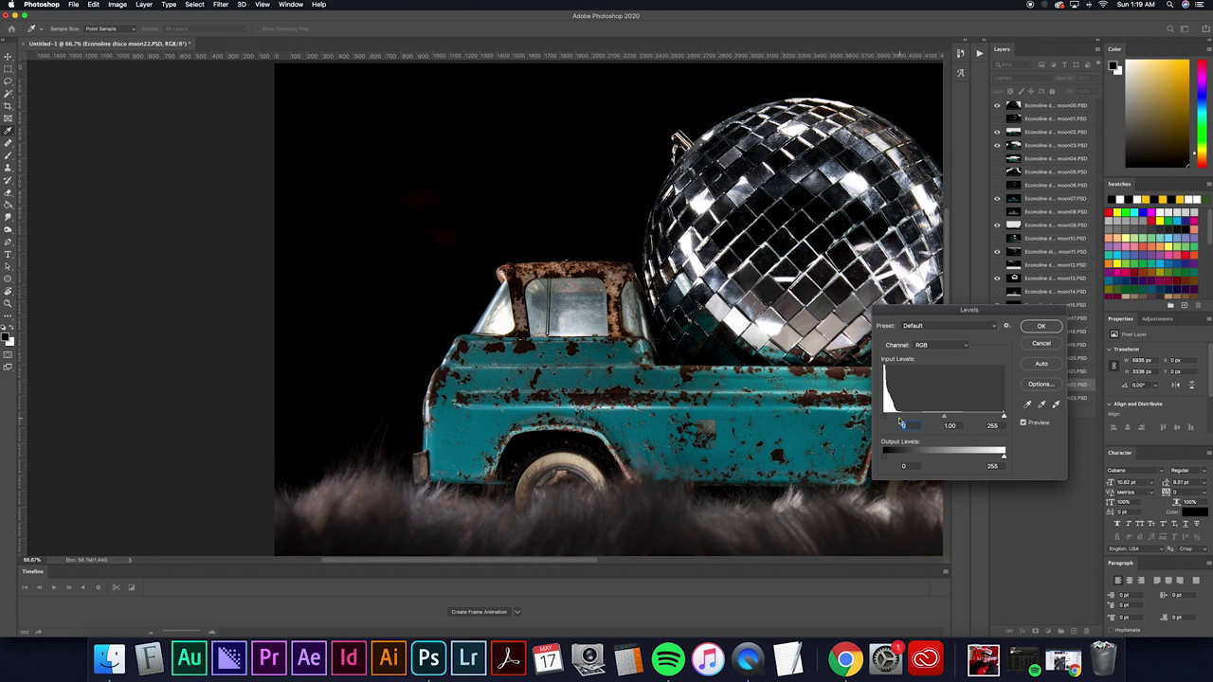
{"action": "left_click_drag", "start_coordinate": [891, 417], "coordinate": [927, 419]}
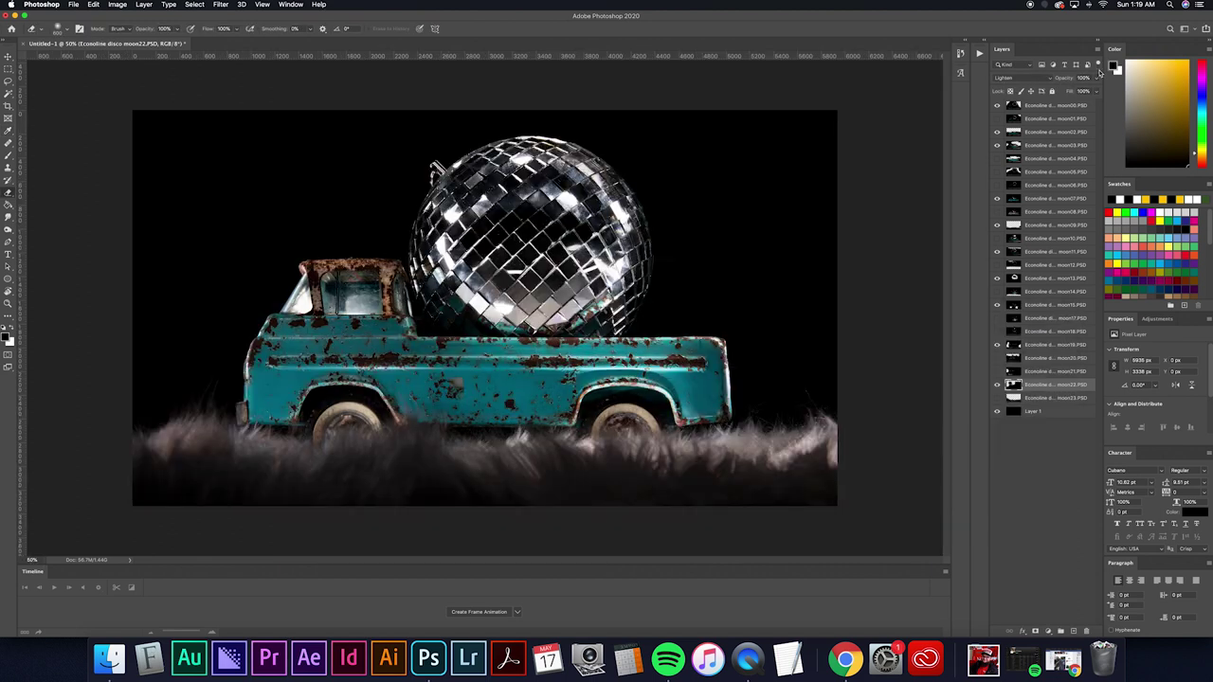
{"action": "mouse_move", "coordinate": [1096, 79]}
{"action": "left_mouse_down"}
{"action": "mouse_move", "coordinate": [1079, 92]}
{"action": "mouse_move", "coordinate": [1093, 91]}
{"action": "left_mouse_up"}
{"action": "key", "text": "super+1"}
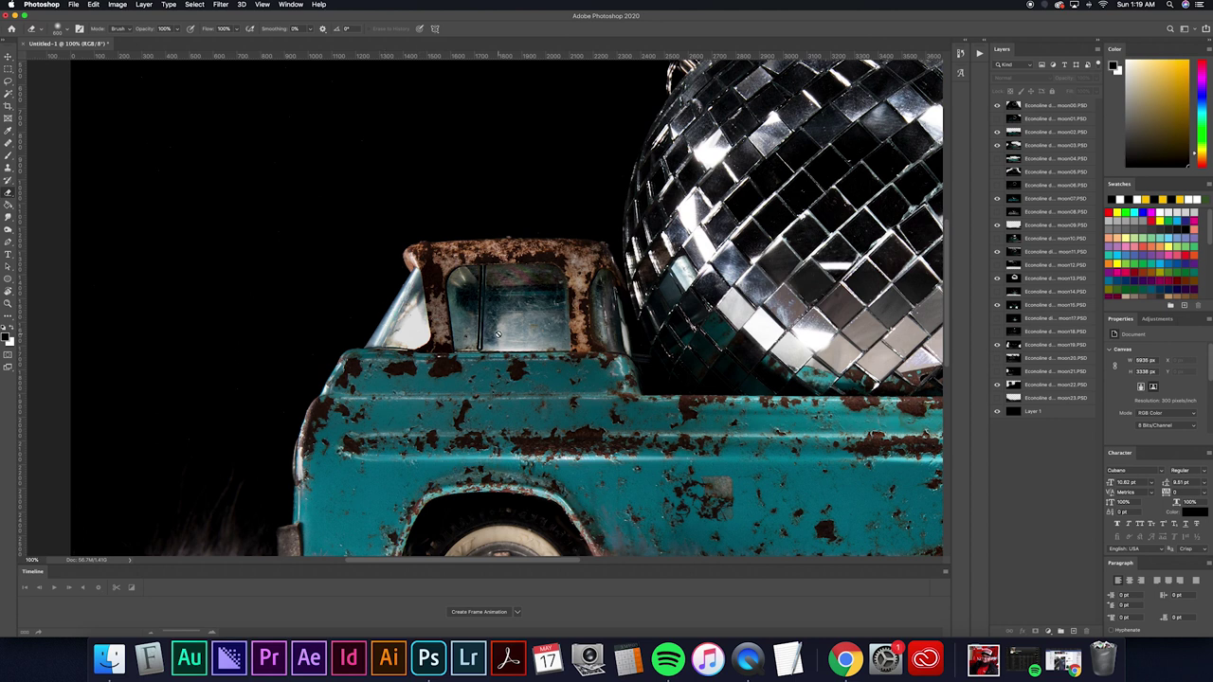
{"action": "key", "text": "super+minus"}
{"action": "key", "text": "super+minus"}
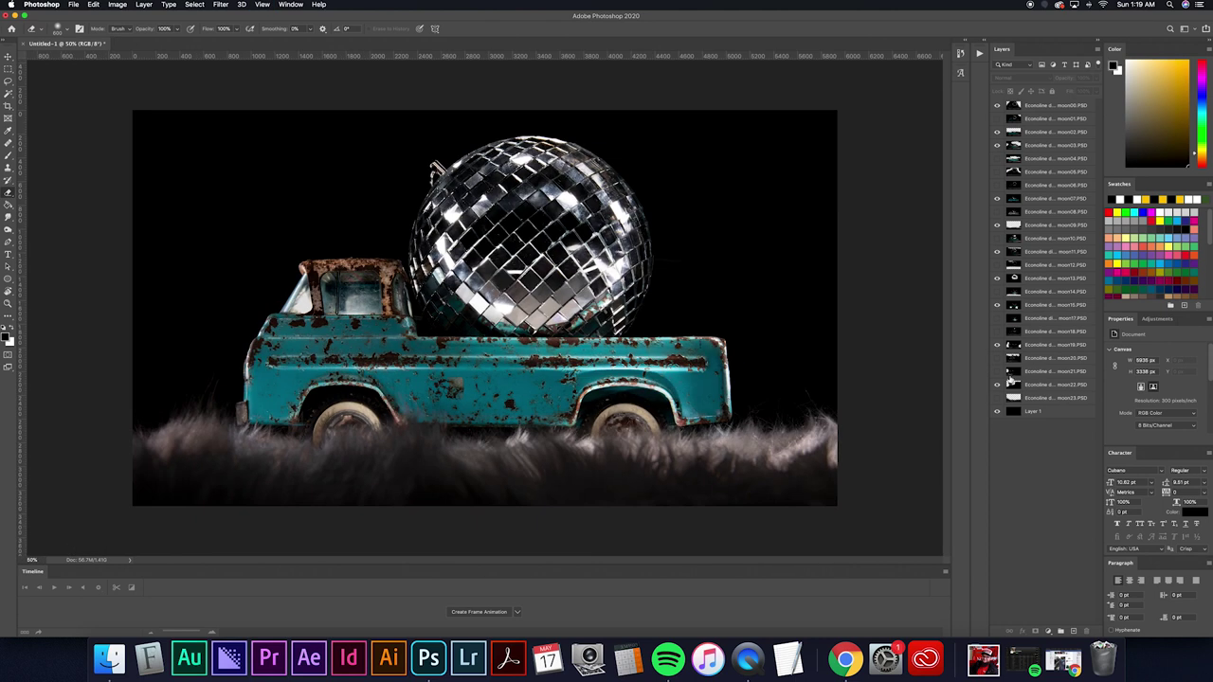
{"action": "key", "text": "super+minus"}
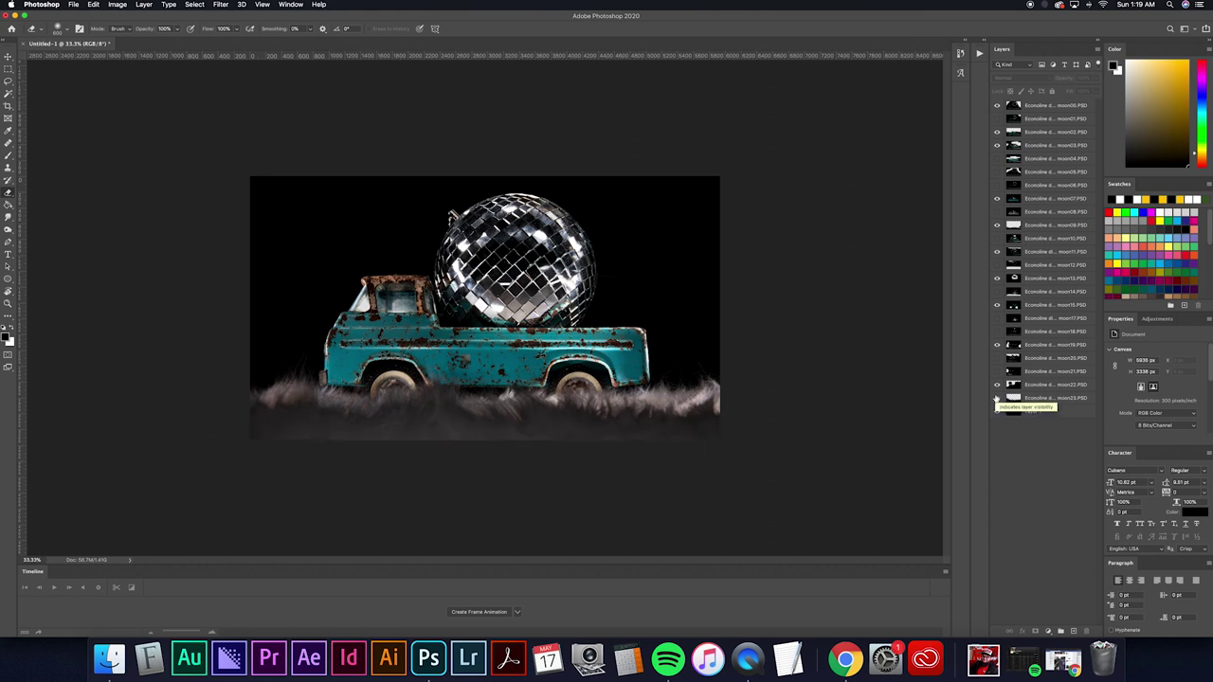
Compare the fur with and without its light layer, then hide it
{"action": "left_click", "coordinate": [996, 401]}
{"action": "left_click", "coordinate": [995, 401]}
{"action": "left_click", "coordinate": [996, 401]}
{"action": "left_click", "coordinate": [995, 401]}
{"action": "left_click", "coordinate": [996, 400]}
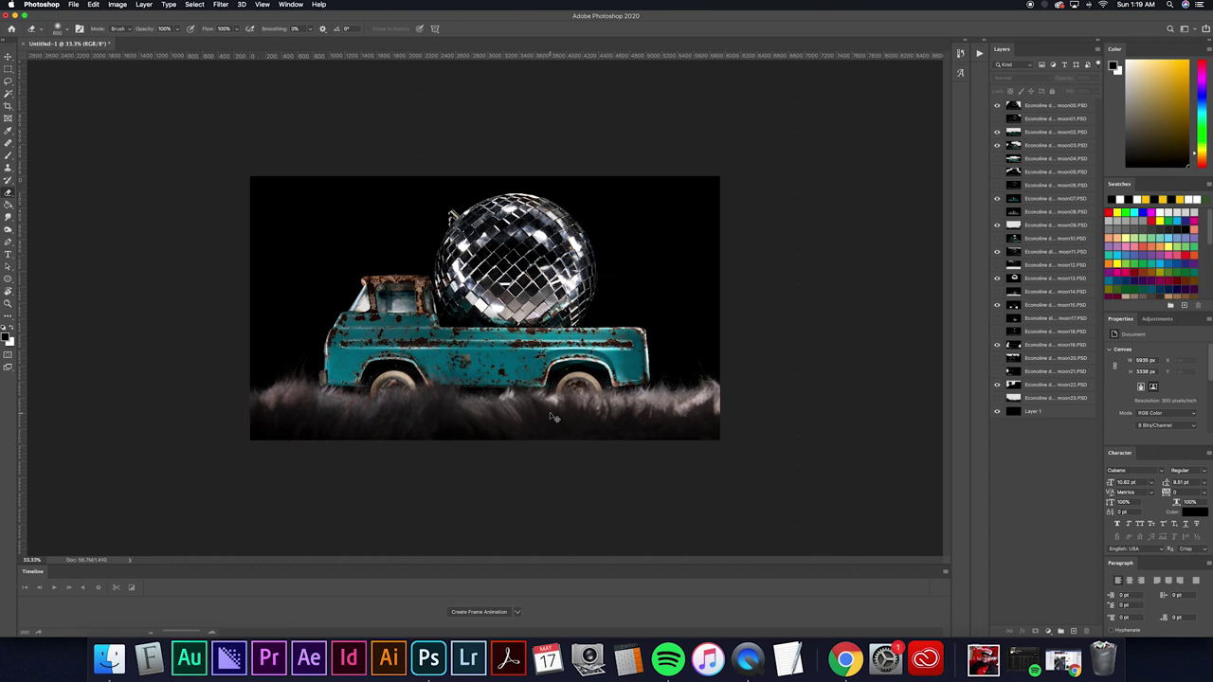
Zoom the view out to 50% and start saving the composite
{"action": "key", "text": "z"}
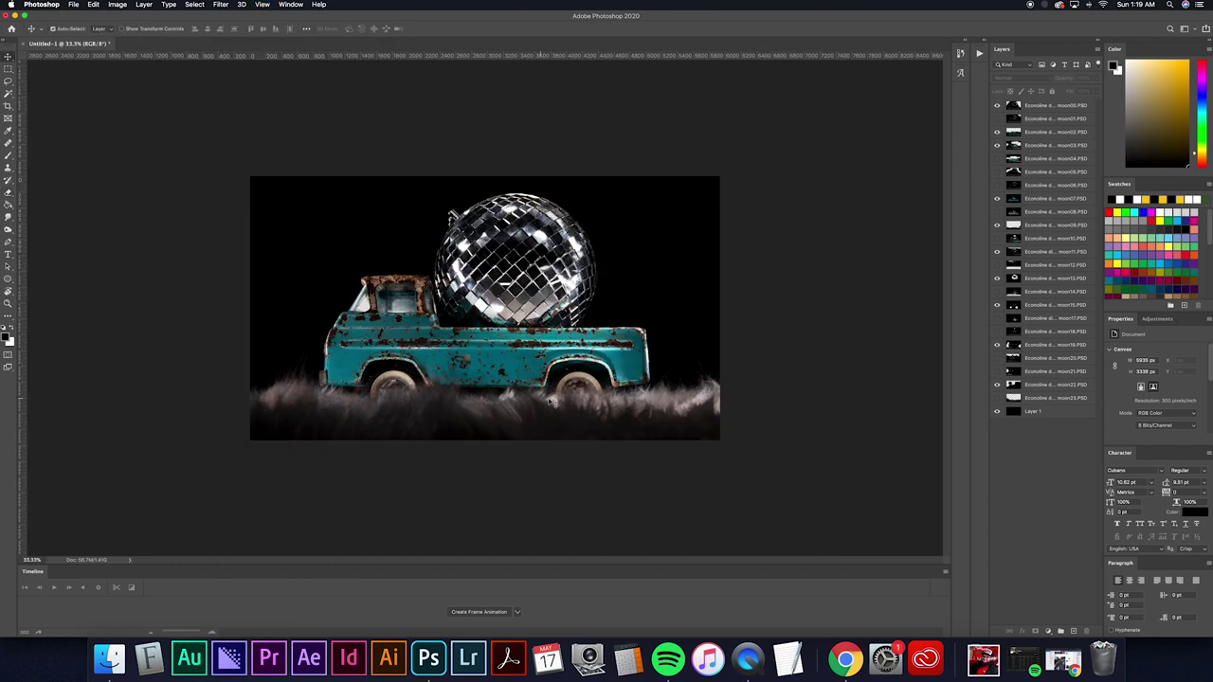
{"action": "key", "text": "super+0"}
{"action": "key", "text": "super+minus"}
{"action": "key", "text": "super+minus"}
{"action": "key", "text": "super+s"}
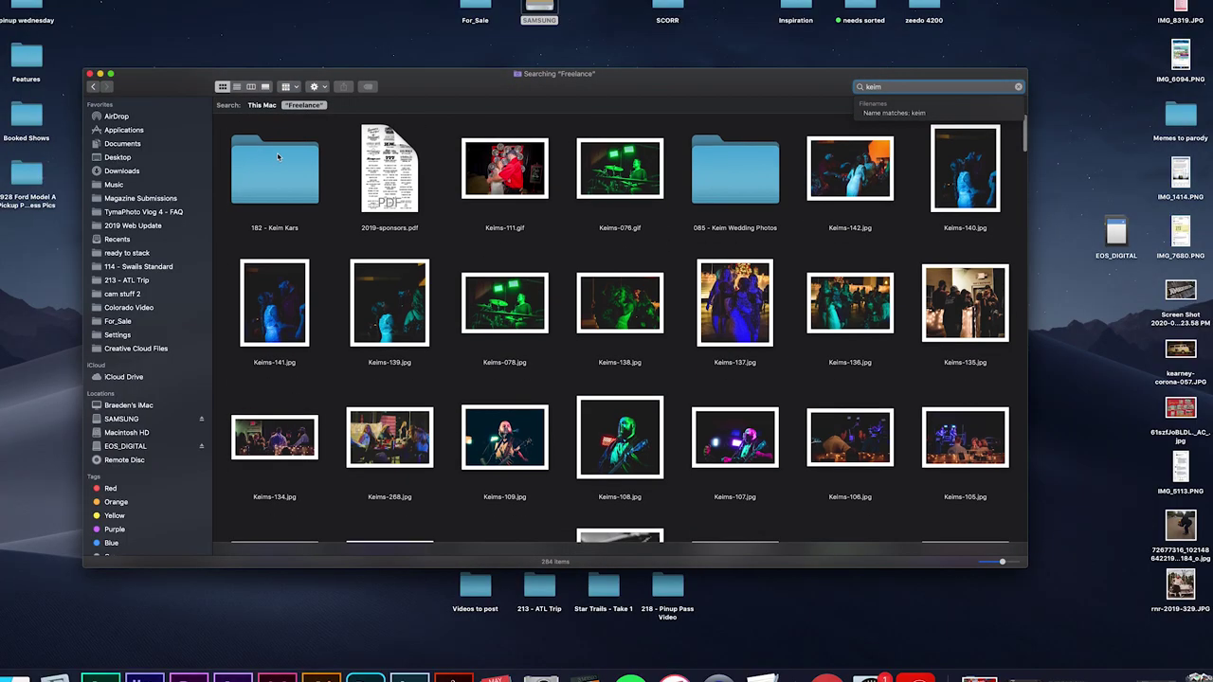
Open car-shoot, then 63 Chevy, and drag chevy-side-2.jpg into Photoshop
{"action": "double_click", "coordinate": [264, 190]}
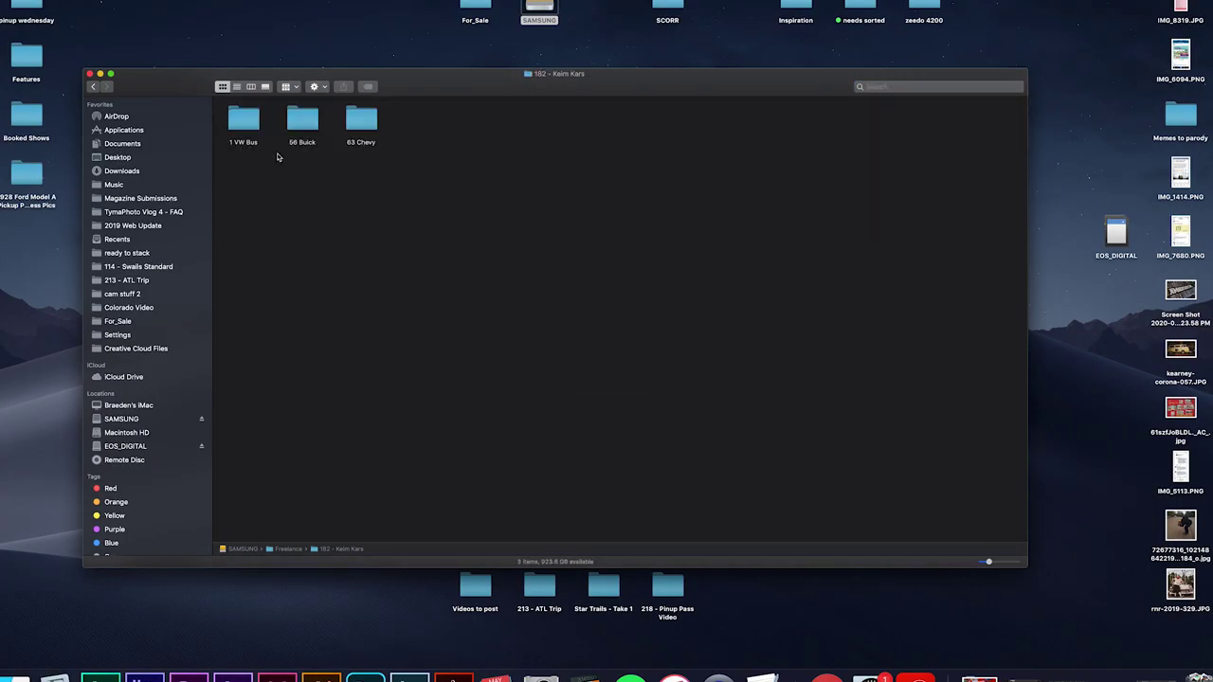
{"action": "double_click", "coordinate": [361, 125]}
{"action": "scroll", "coordinate": [601, 265], "scroll_direction": "down", "scroll_amount": 5}
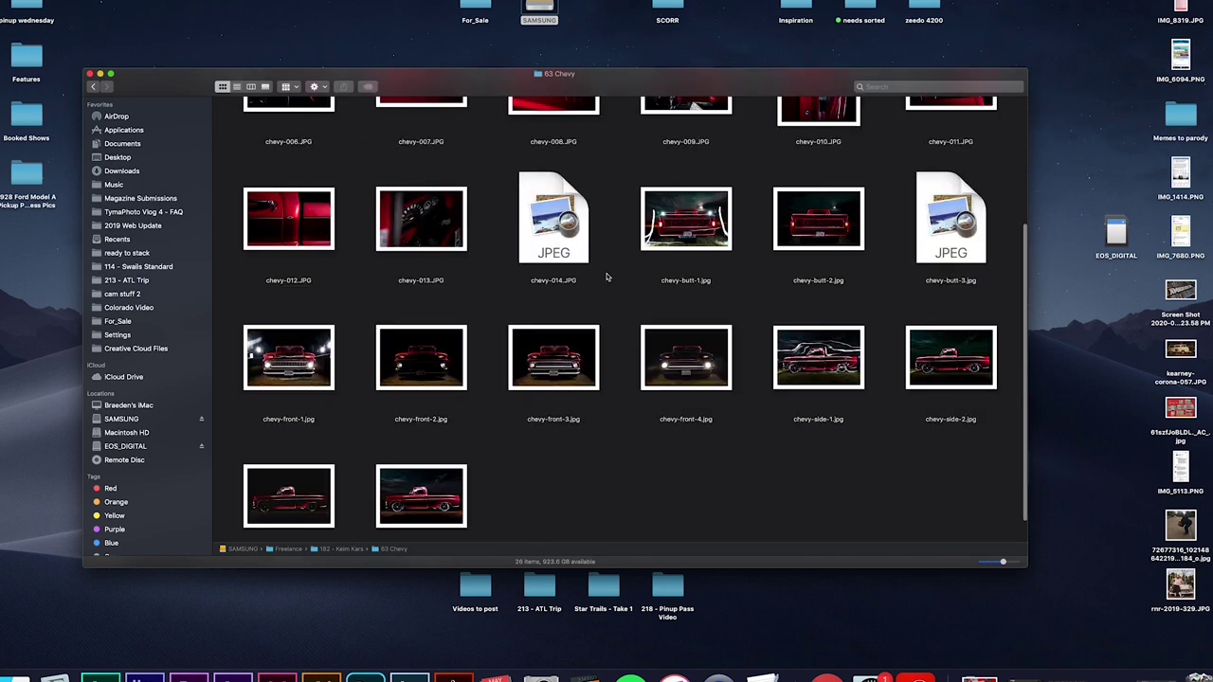
{"action": "left_click_drag", "start_coordinate": [950, 398], "coordinate": [365, 674]}
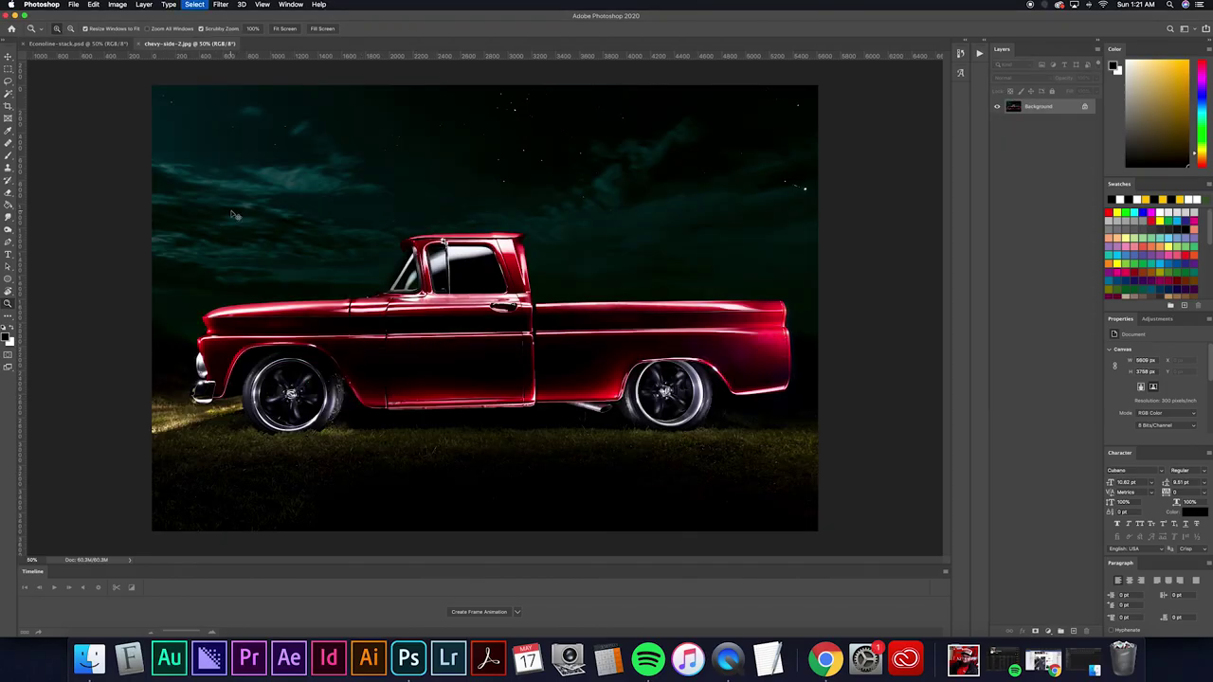
Paste the whole Chevy photo into Econoline-stack.psd and stretch it to fill the canvas
{"action": "key", "text": "super+a"}
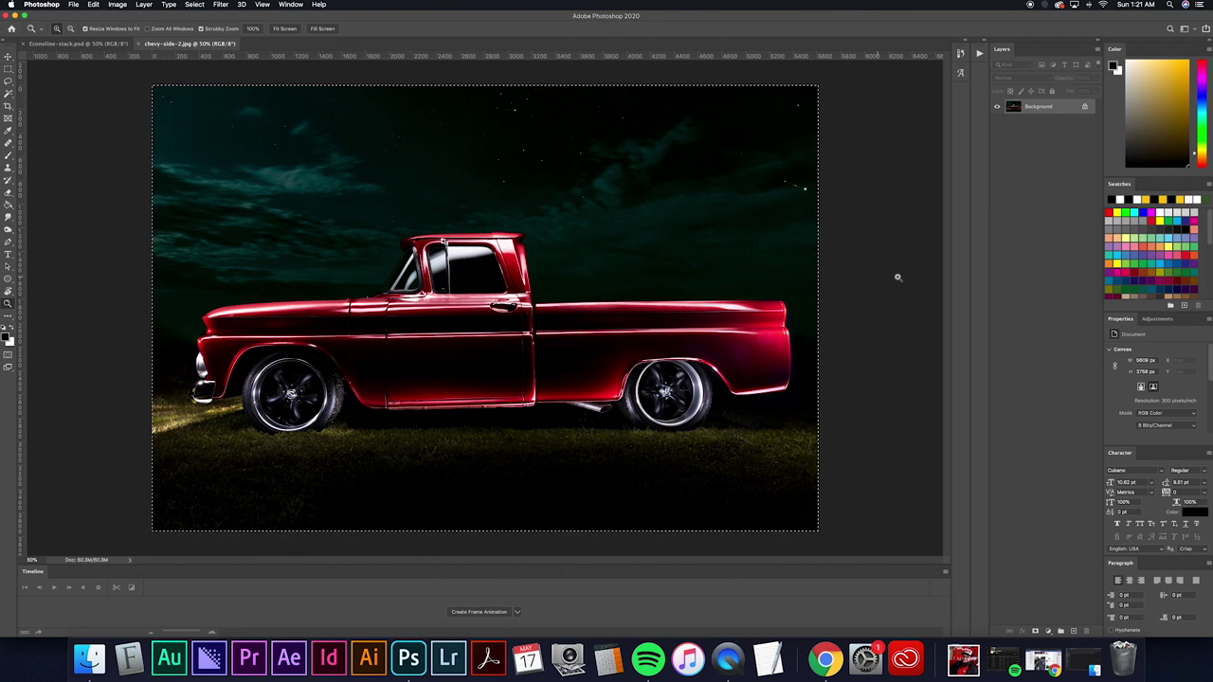
{"action": "key", "text": "super+c"}
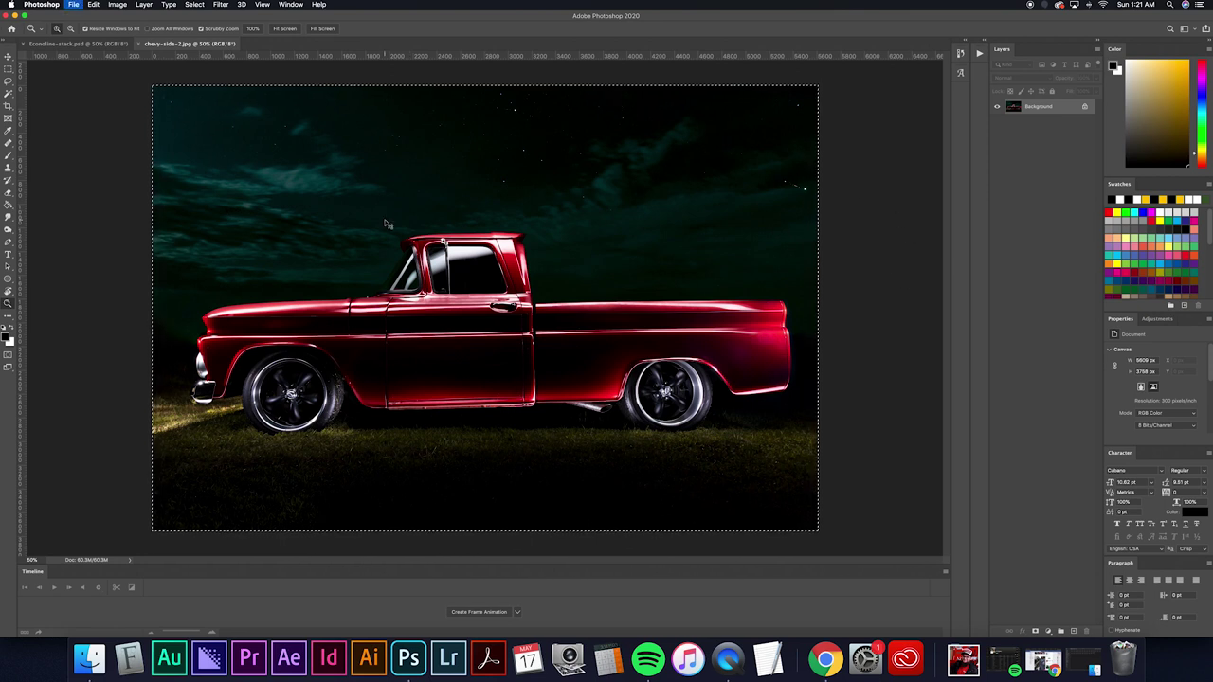
{"action": "key", "text": "ctrl+Tab"}
{"action": "key", "text": "super+v"}
{"action": "key", "text": "super+minus"}
{"action": "key", "text": "super+minus"}
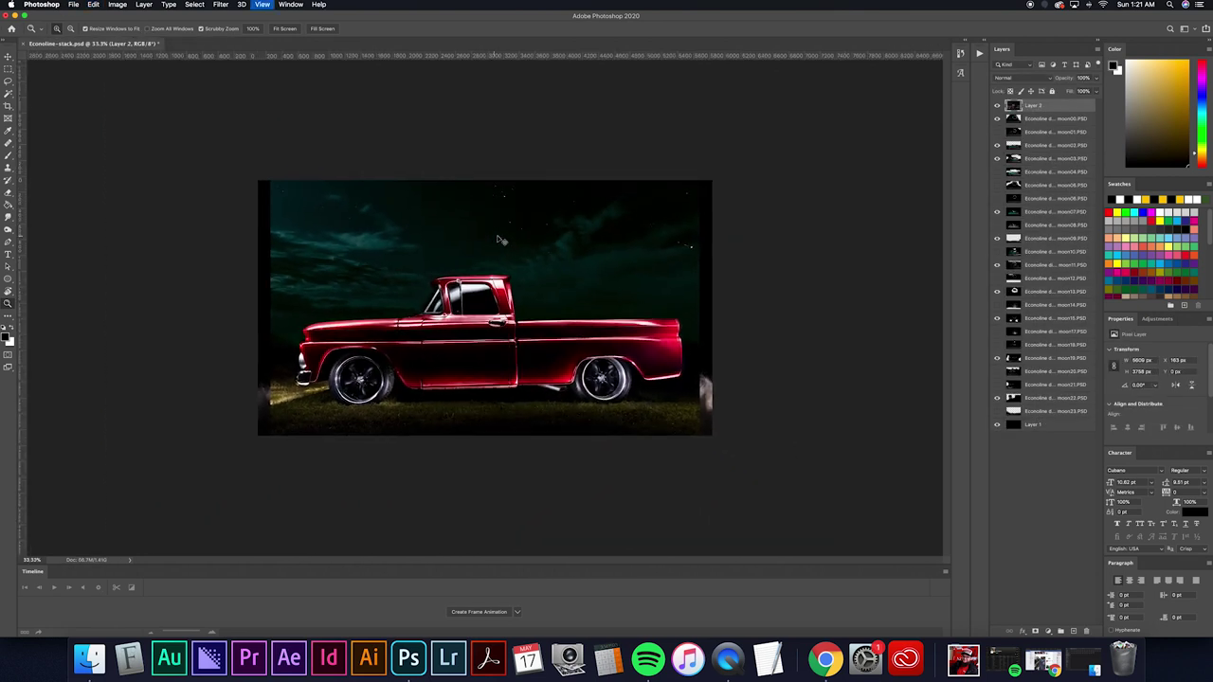
{"action": "key", "text": "super+v"}
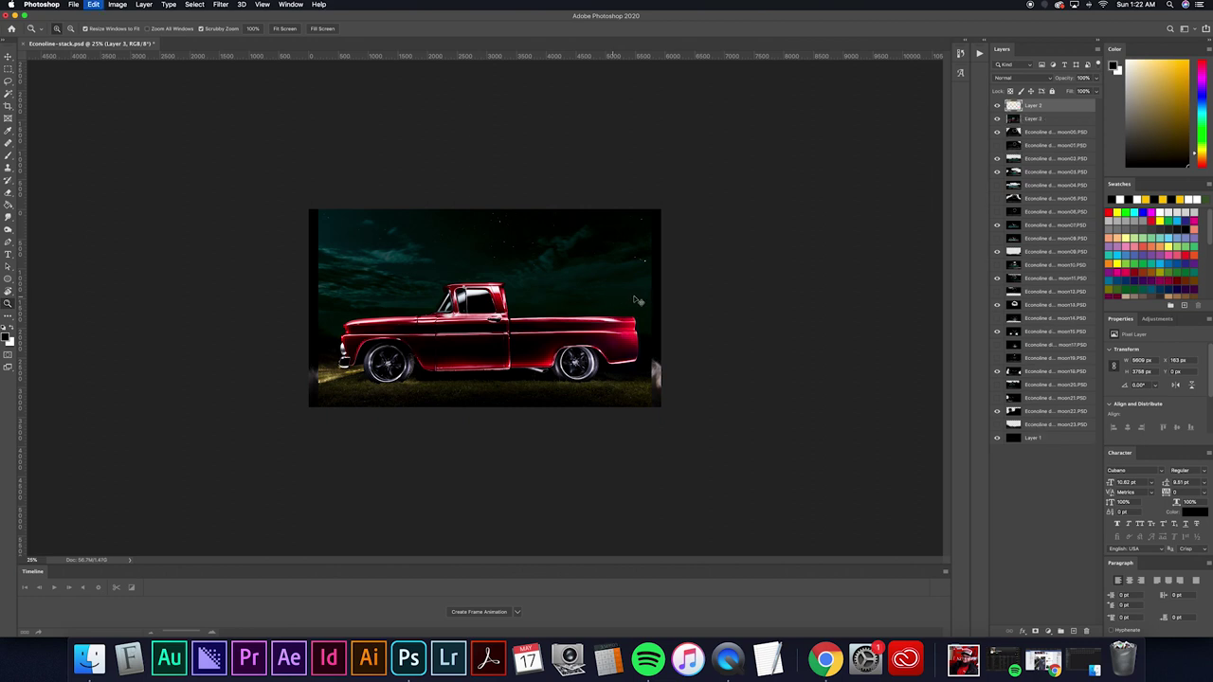
{"action": "key", "text": "super+t"}
{"action": "left_click_drag", "start_coordinate": [653, 319], "coordinate": [660, 320]}
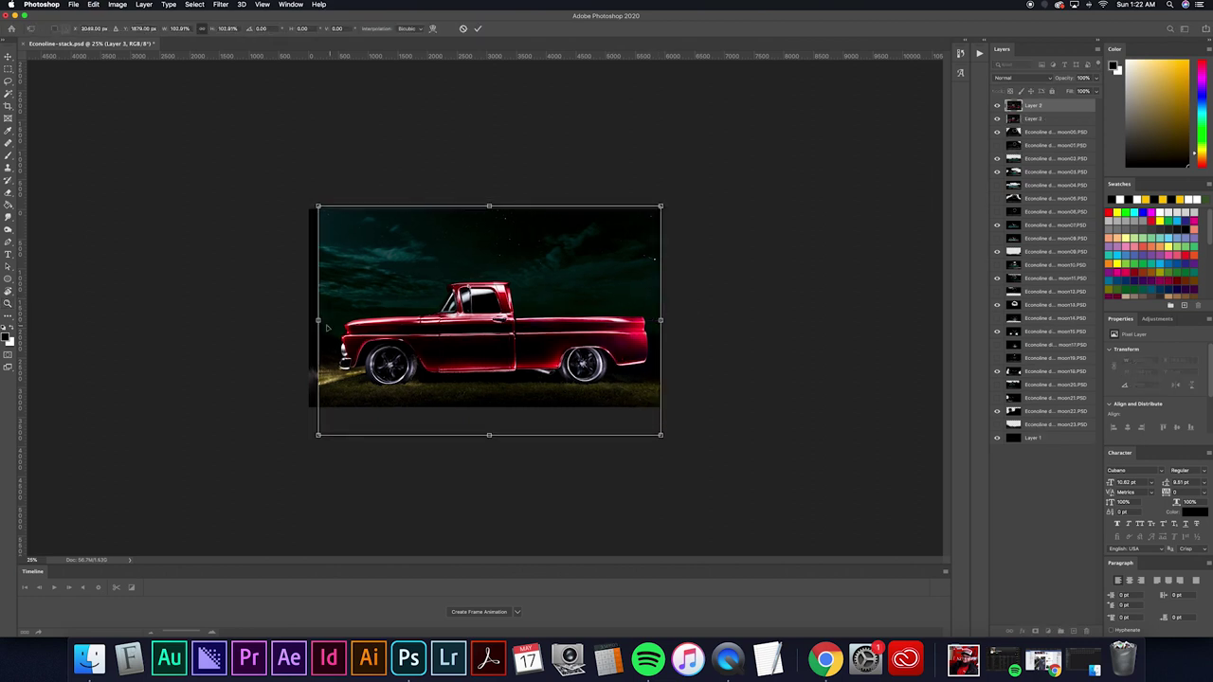
{"action": "left_click_drag", "start_coordinate": [318, 321], "coordinate": [309, 320]}
{"action": "key", "text": "Return"}
Erase the red pickup's body and cab so the rusty teal truck shows through
{"action": "key", "text": "b"}
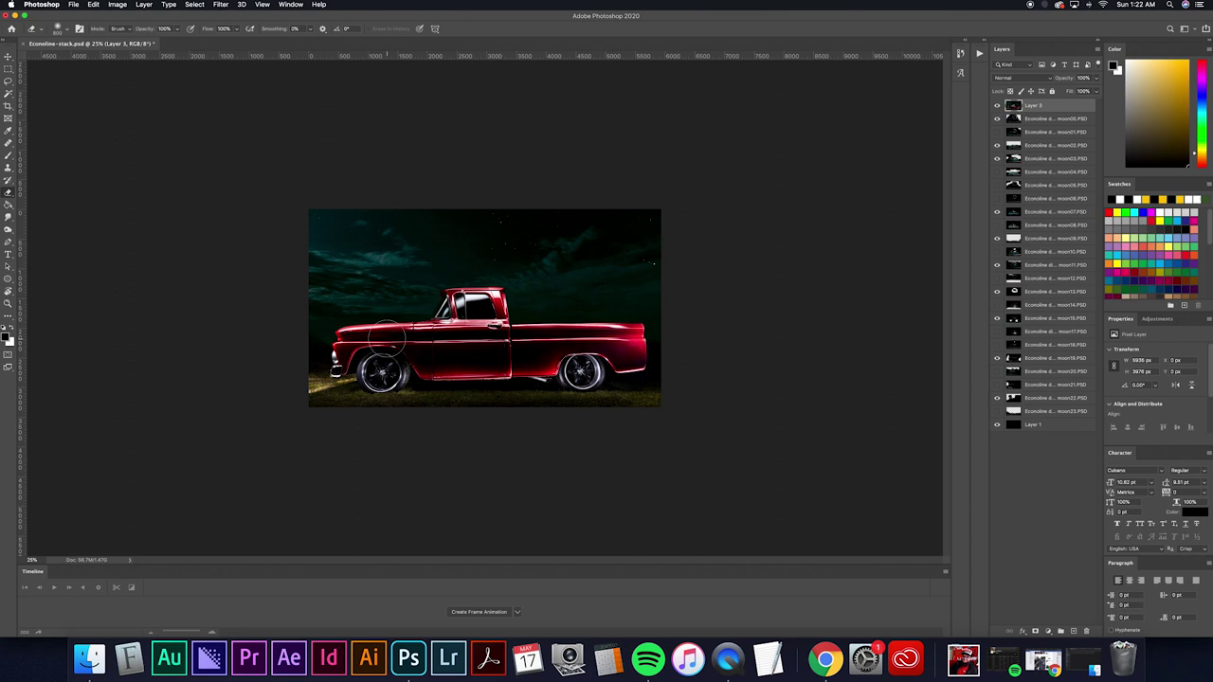
{"action": "mouse_move", "coordinate": [336, 372]}
{"action": "left_mouse_down"}
{"action": "mouse_move", "coordinate": [311, 386]}
{"action": "mouse_move", "coordinate": [466, 394]}
{"action": "mouse_move", "coordinate": [644, 360]}
{"action": "mouse_move", "coordinate": [623, 339]}
{"action": "mouse_move", "coordinate": [286, 346]}
{"action": "left_mouse_up"}
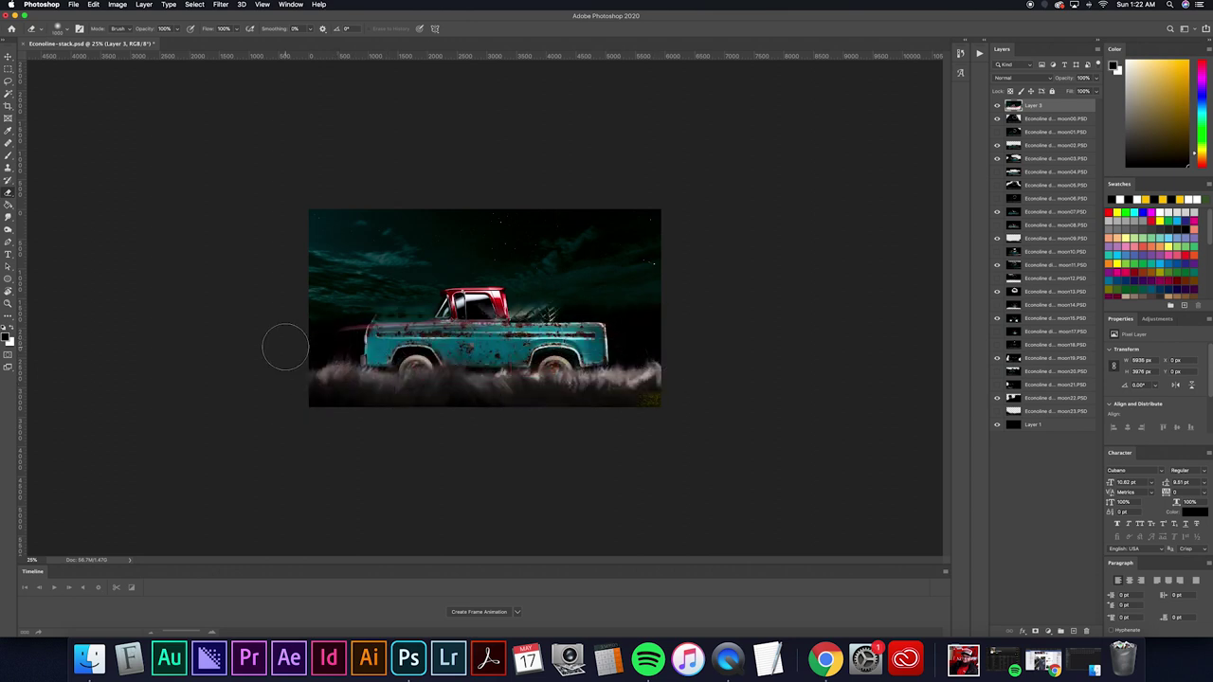
{"action": "mouse_move", "coordinate": [434, 389]}
{"action": "left_mouse_down"}
{"action": "mouse_move", "coordinate": [487, 412]}
{"action": "mouse_move", "coordinate": [447, 331]}
{"action": "mouse_move", "coordinate": [372, 317]}
{"action": "mouse_move", "coordinate": [521, 284]}
{"action": "left_mouse_up"}
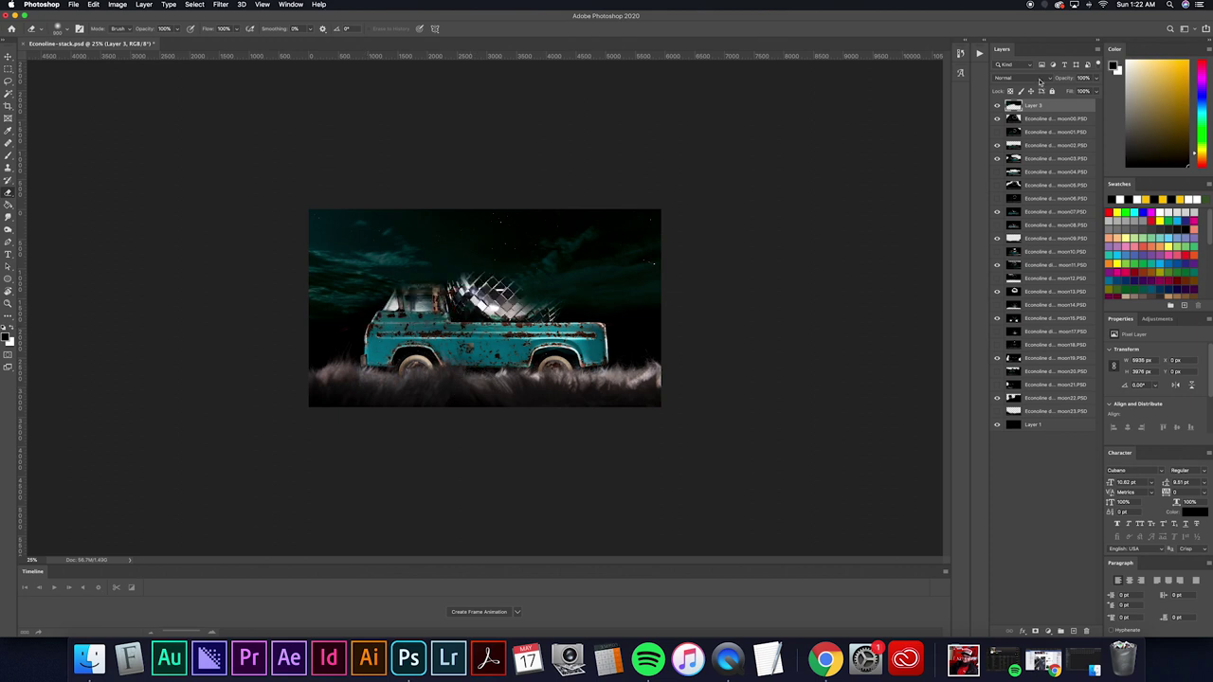
Set the Chevy sky layer's blend mode to Lighten and zoom in to 50%
{"action": "left_click", "coordinate": [1038, 79]}
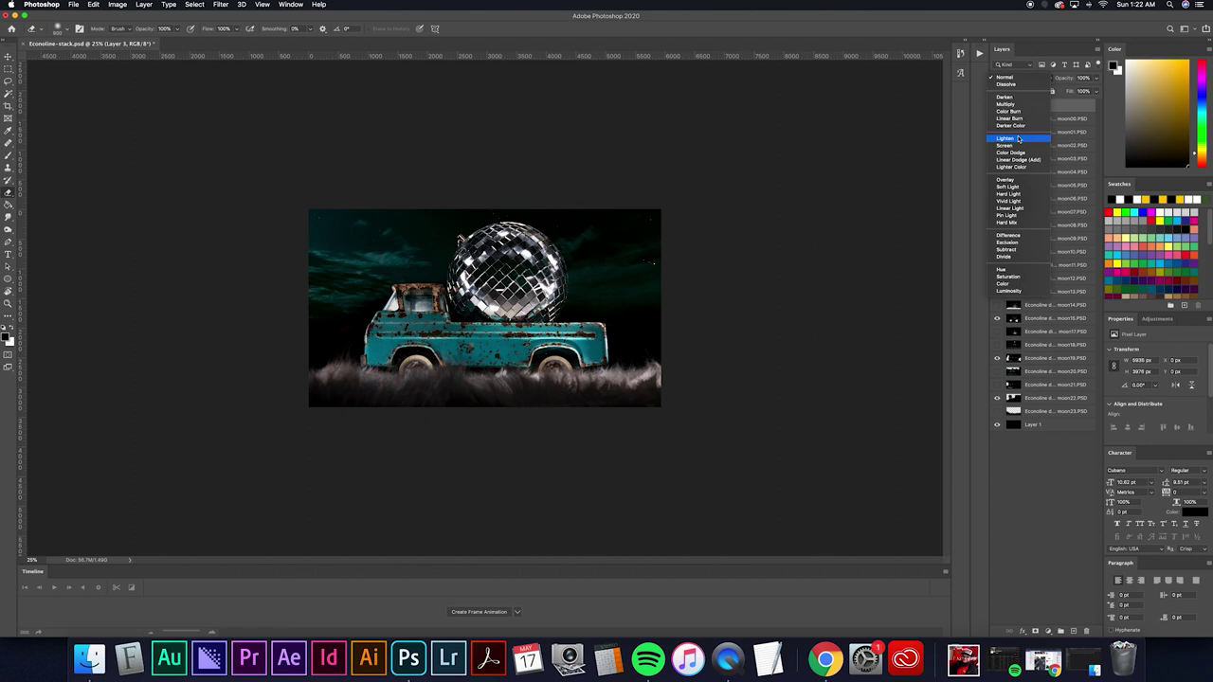
{"action": "left_click", "coordinate": [1019, 139]}
{"action": "key", "text": "super+plus"}
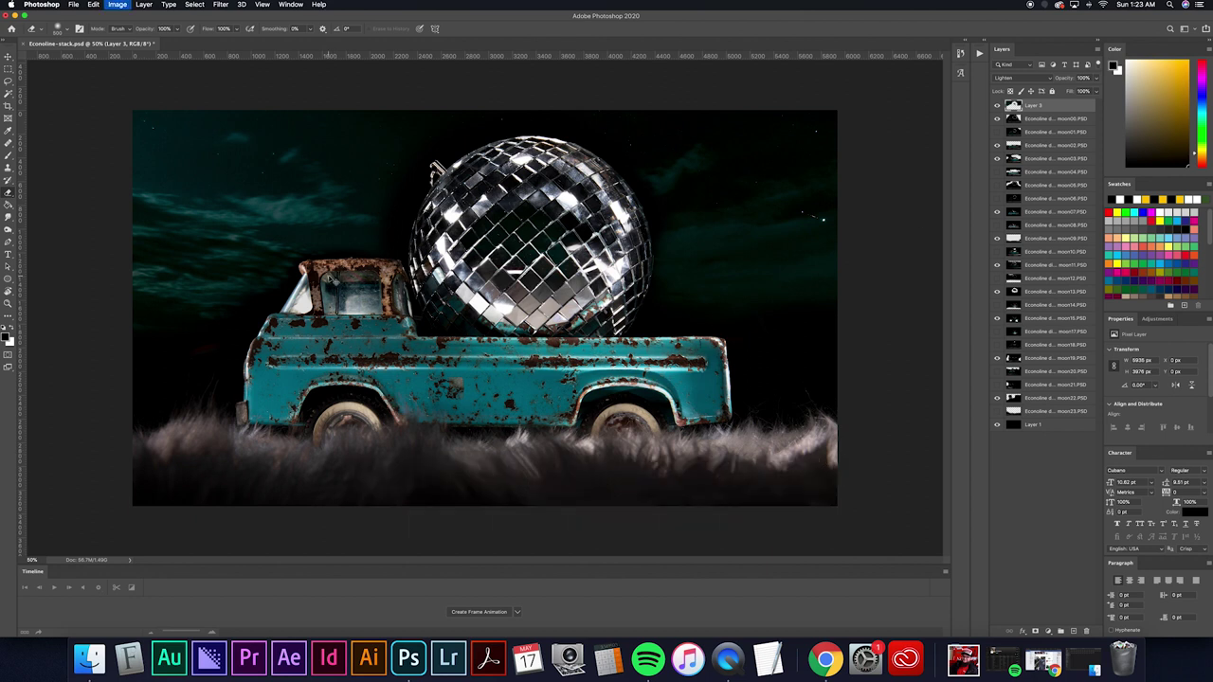
{"action": "key", "text": "super+b"}
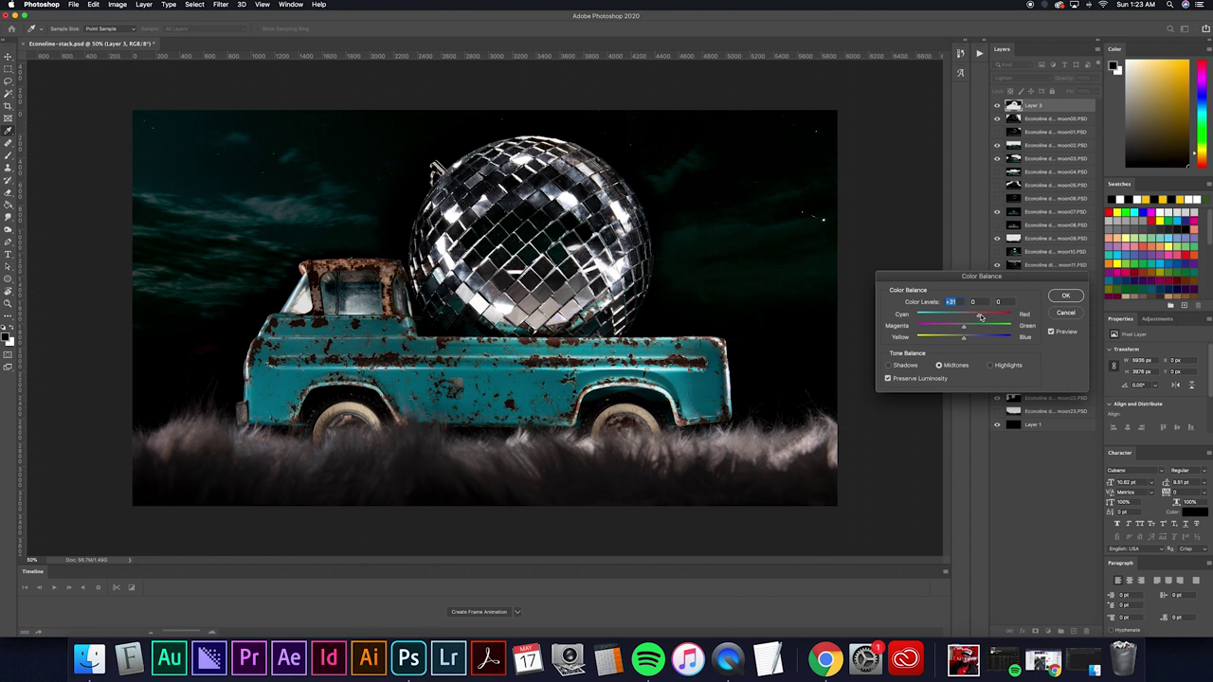
{"action": "left_click_drag", "start_coordinate": [962, 338], "coordinate": [930, 340]}
{"action": "key", "text": "Tab"}
{"action": "key", "text": "Tab"}
{"action": "left_click_drag", "start_coordinate": [948, 272], "coordinate": [932, 273]}
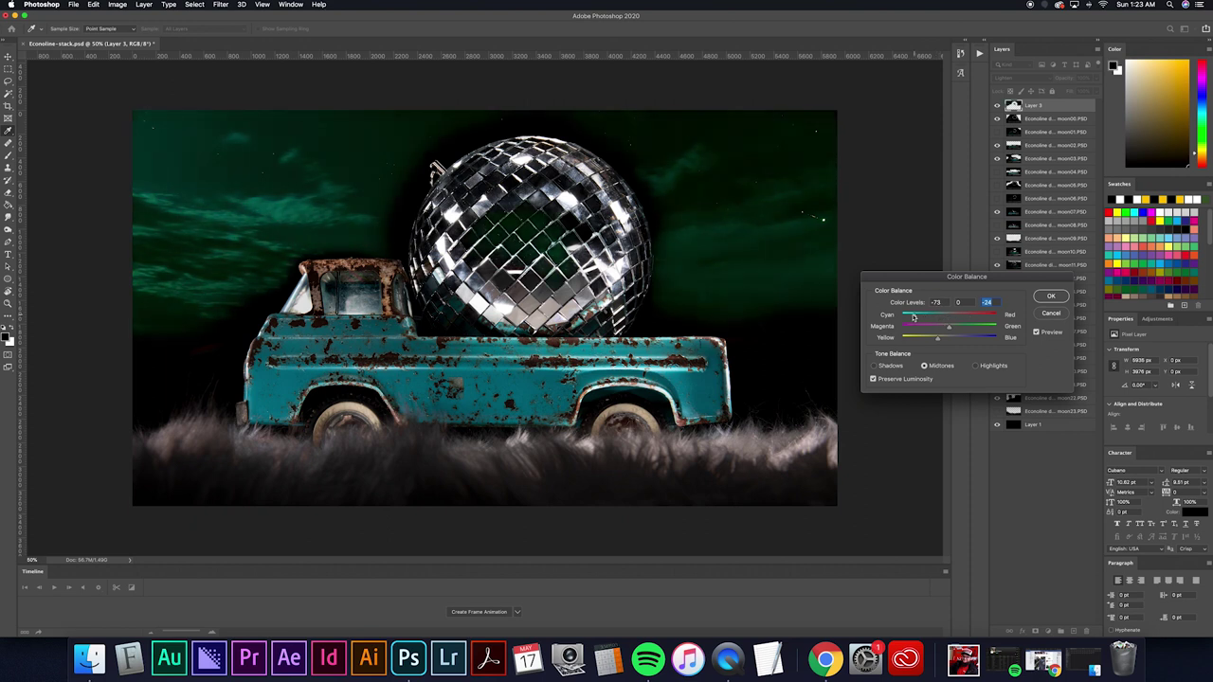
{"action": "left_click", "coordinate": [1051, 312]}
{"action": "key", "text": "b"}
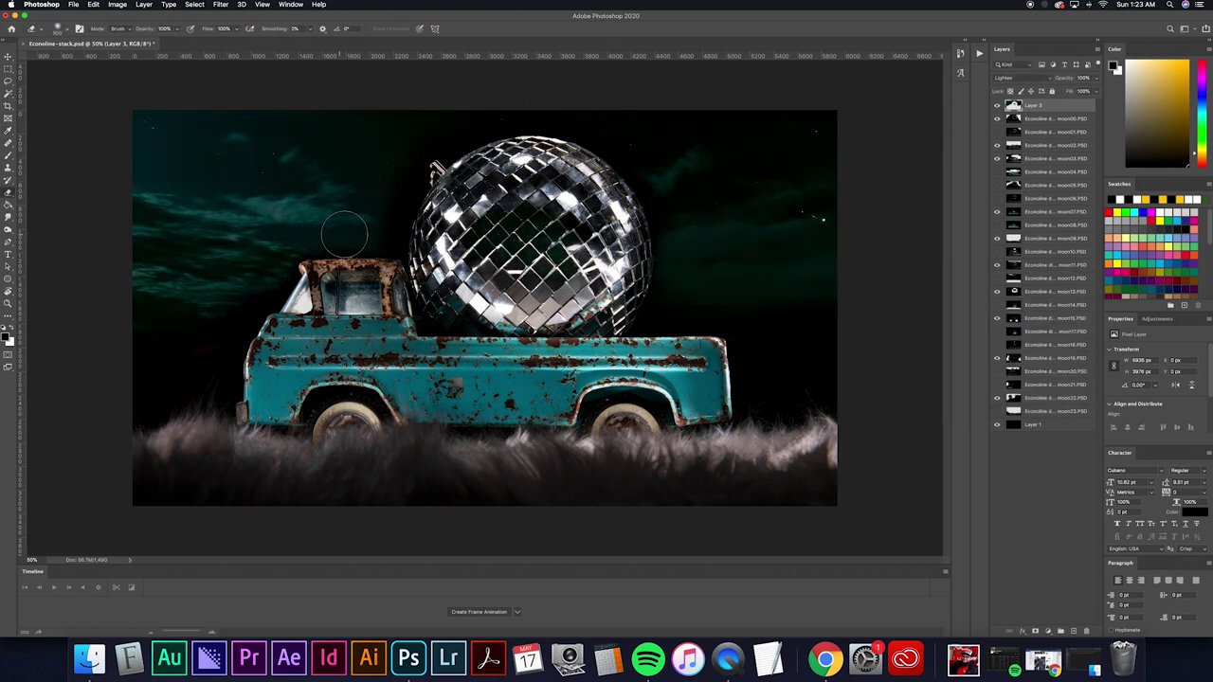
{"action": "key", "text": "super+minus"}
{"action": "key", "text": "super+equal"}
{"action": "key", "text": "super+minus"}
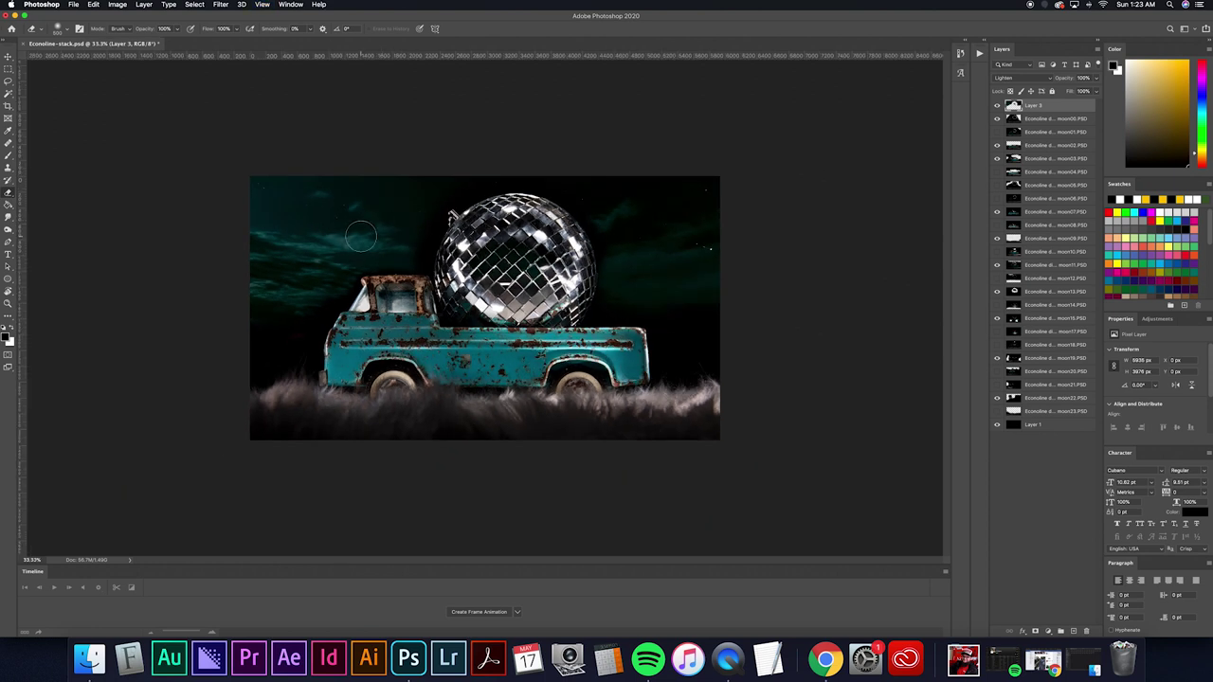
{"action": "key", "text": "v"}
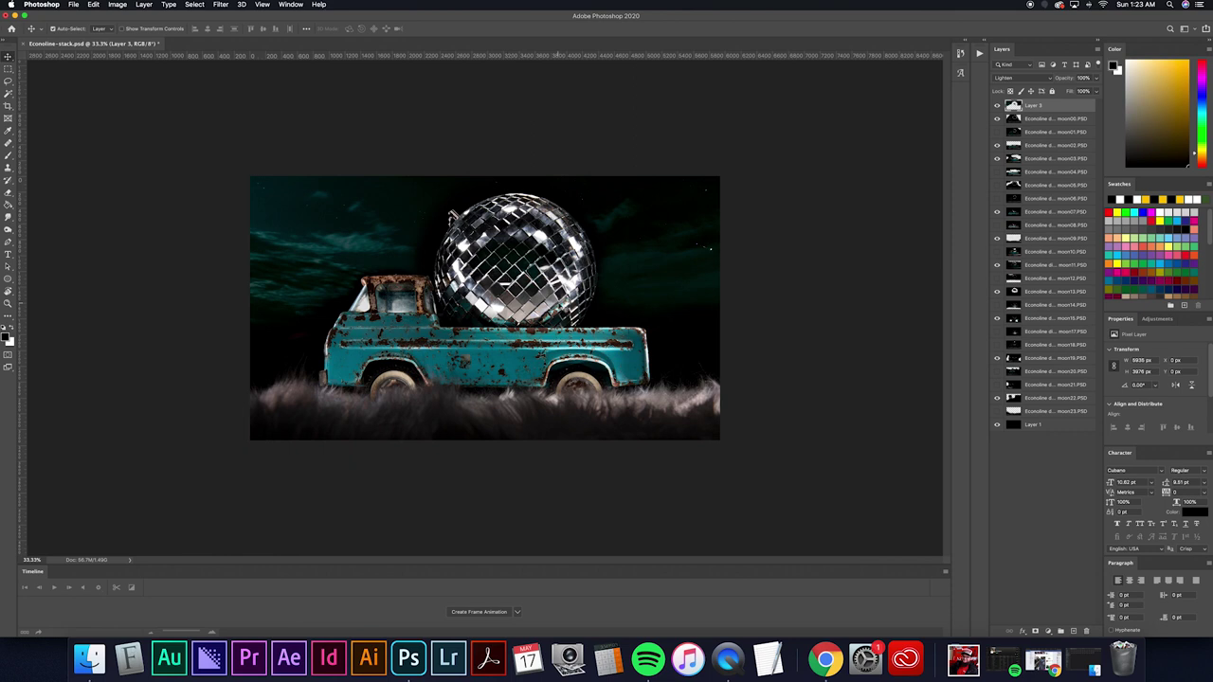
Save, delete the copy layers, and group the originals into a hidden Group 1
{"action": "key", "text": "super+s"}
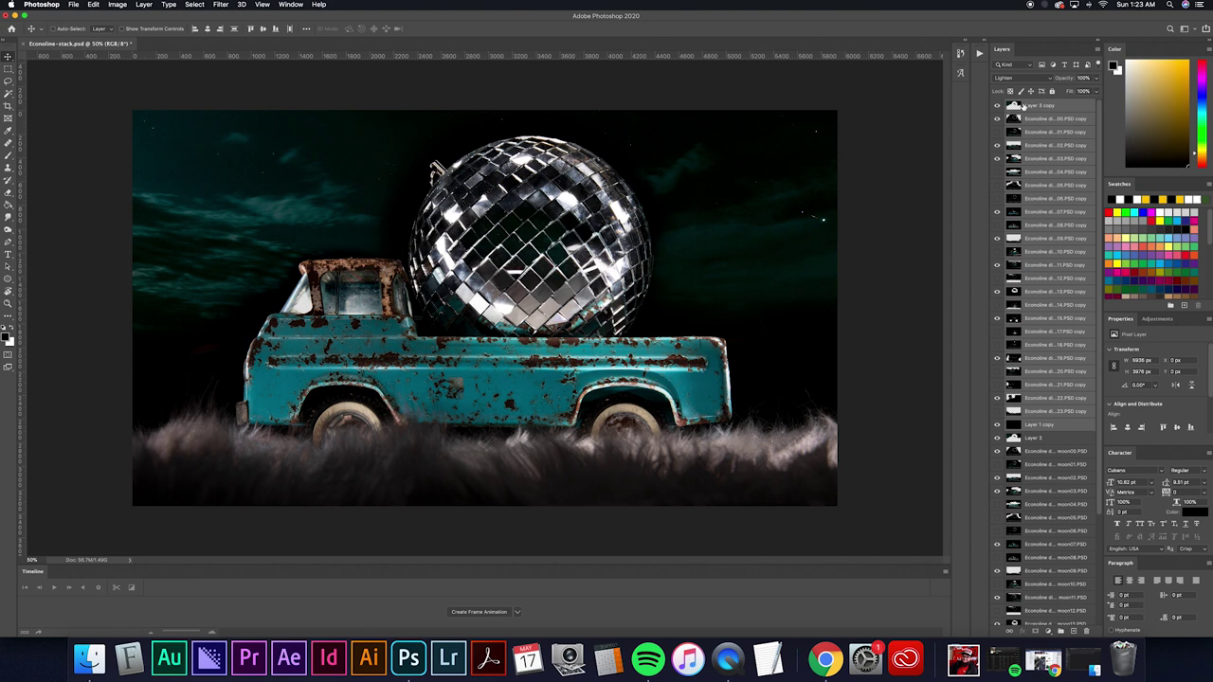
{"action": "key", "text": "Delete"}
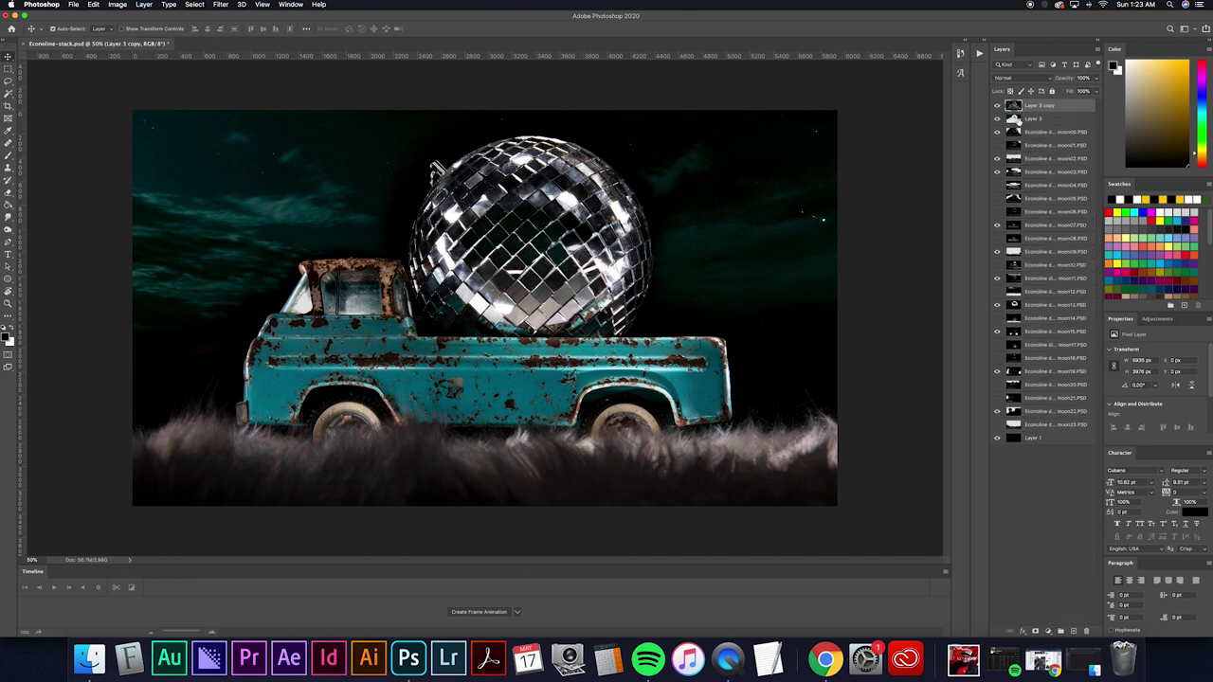
{"action": "key", "text": "super+g"}
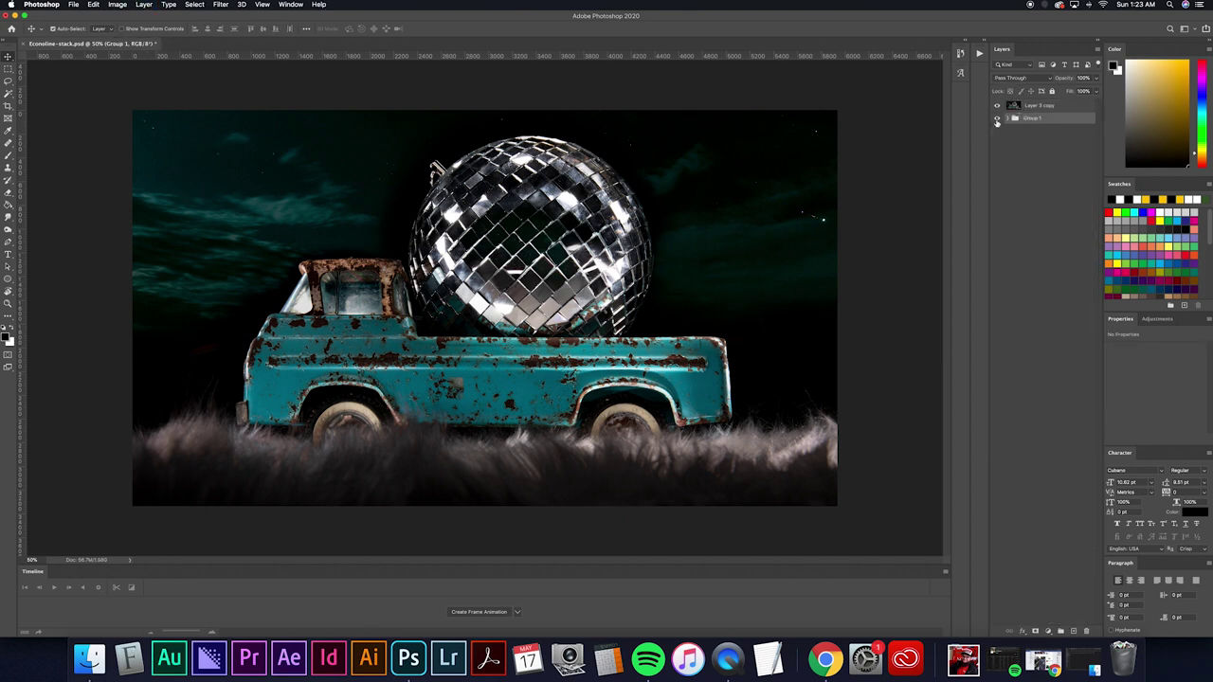
{"action": "left_click", "coordinate": [996, 118]}
Open the Camera Raw Filter and add colour and luminance noise reduction
{"action": "left_click", "coordinate": [220, 4]}
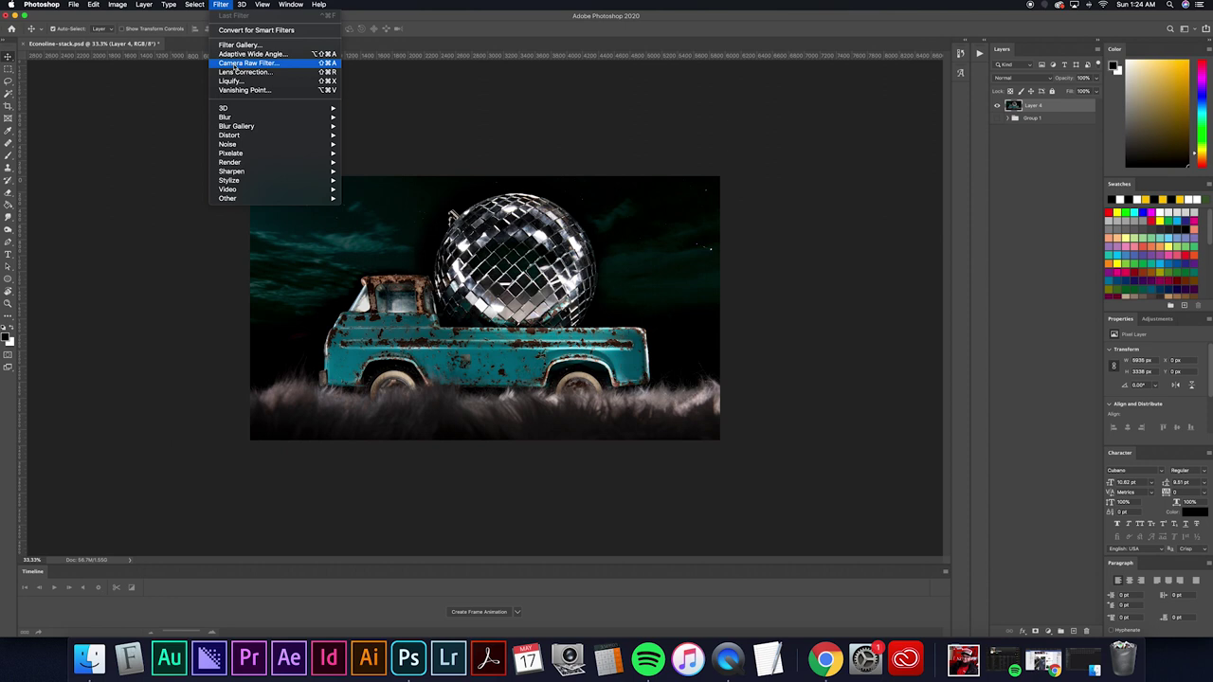
{"action": "left_click", "coordinate": [237, 63]}
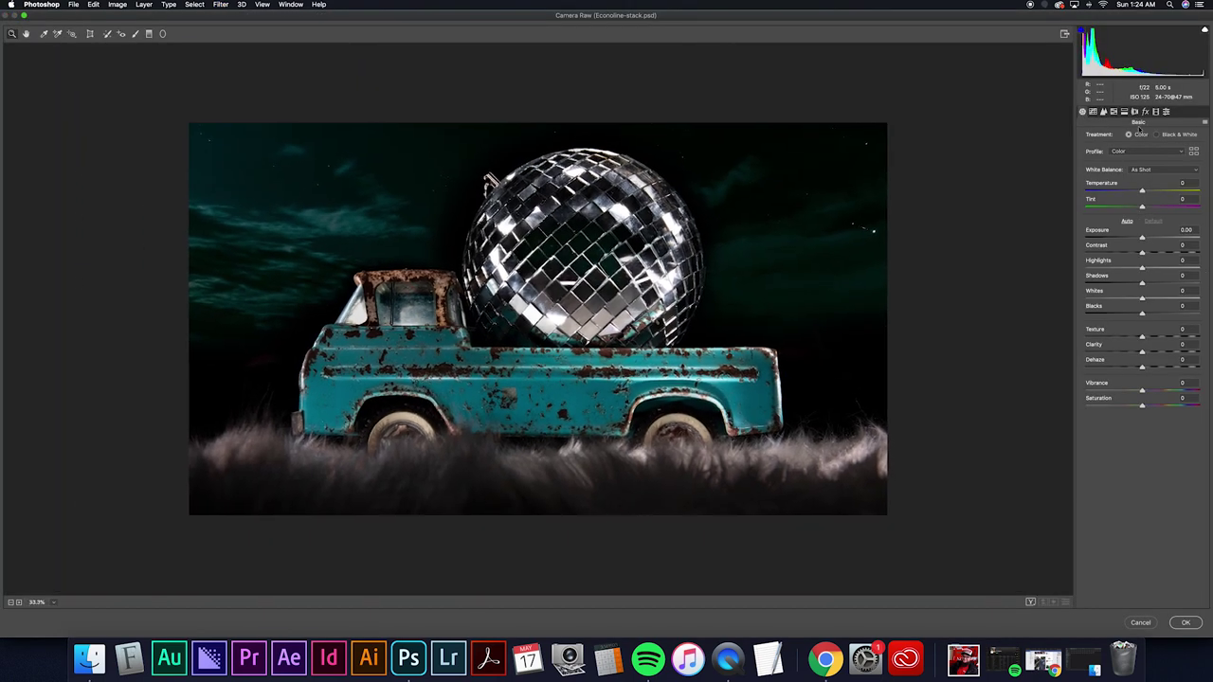
{"action": "left_click", "coordinate": [1135, 112]}
{"action": "left_click", "coordinate": [1104, 112]}
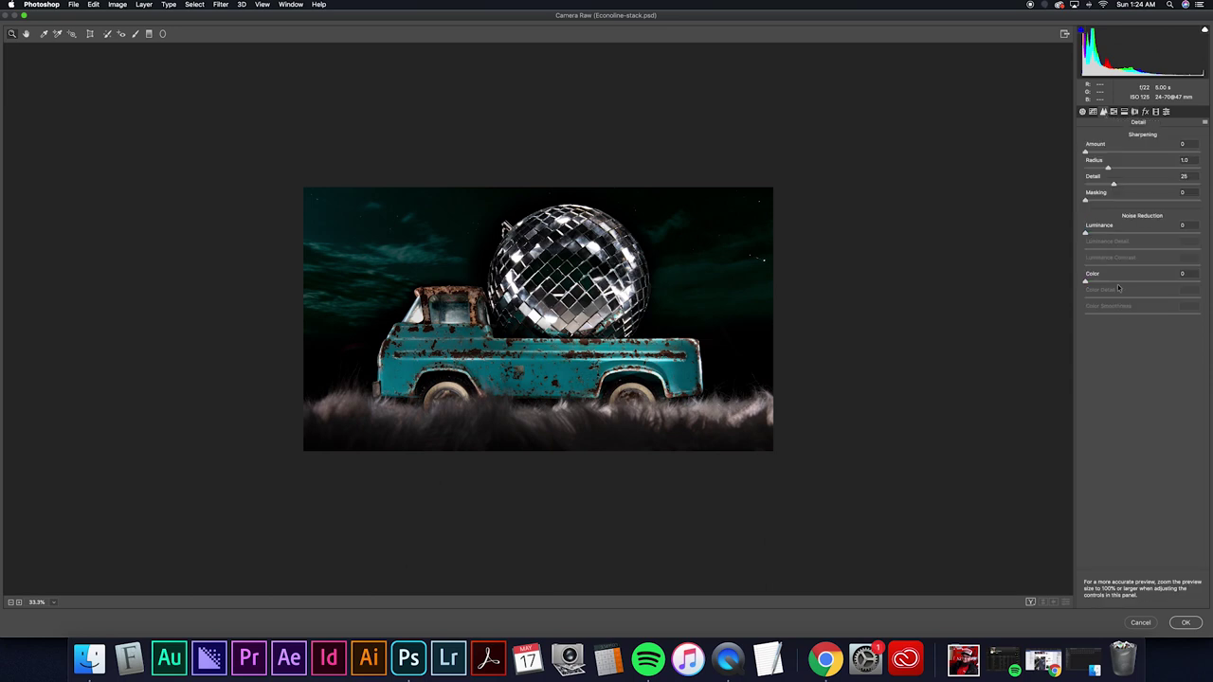
{"action": "left_click", "coordinate": [1119, 281]}
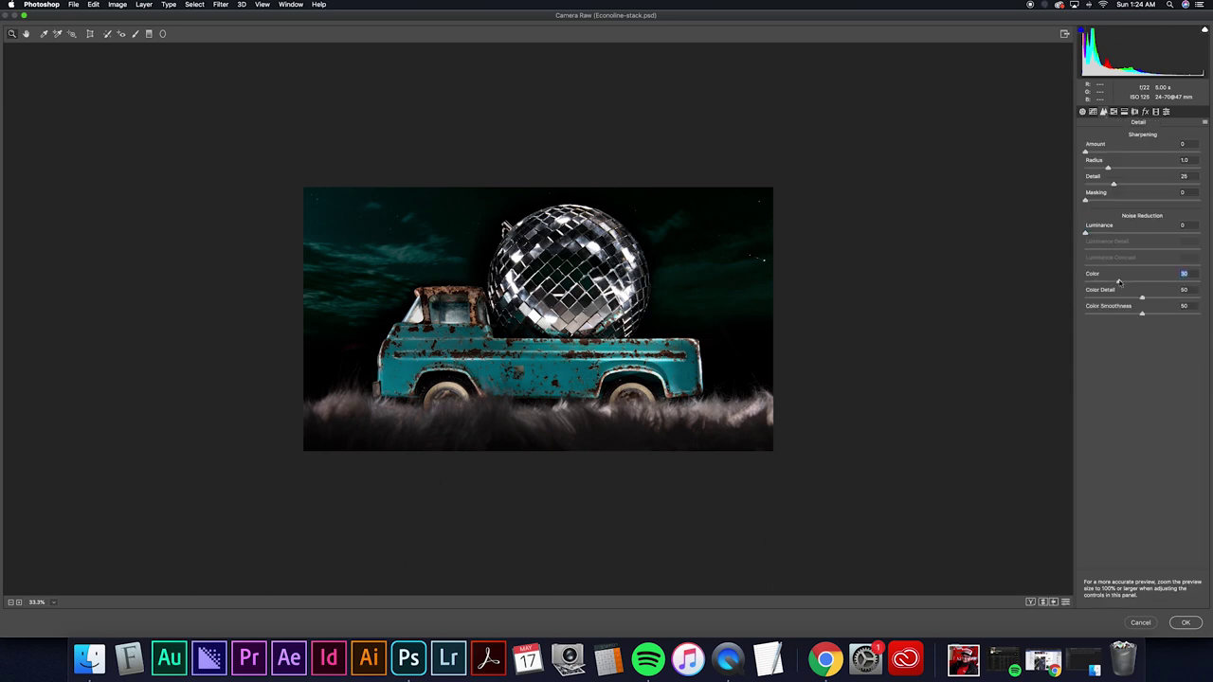
{"action": "left_click", "coordinate": [1097, 233]}
Raise contrast to +18, pull highlights down and set clarity to a subtle +2
{"action": "key", "text": "super+alt+1"}
{"action": "left_click", "coordinate": [1152, 253]}
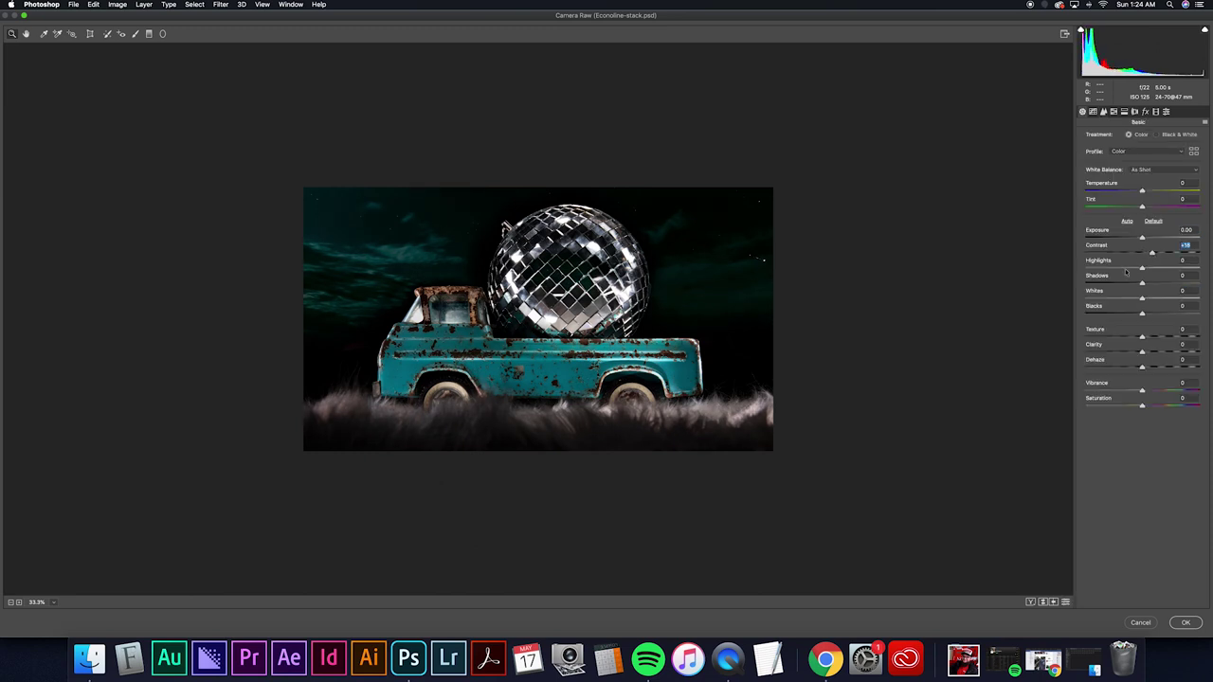
{"action": "left_click", "coordinate": [1133, 269]}
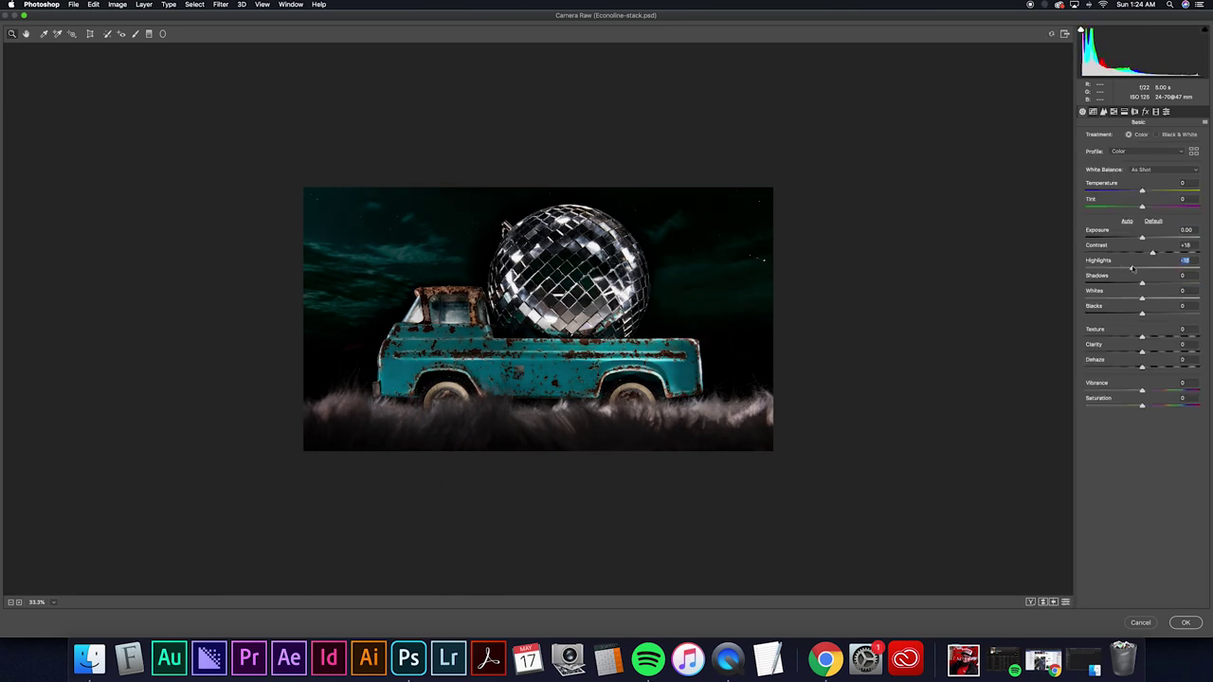
{"action": "left_click", "coordinate": [1153, 353]}
{"action": "left_click_drag", "start_coordinate": [1154, 353], "coordinate": [1145, 354]}
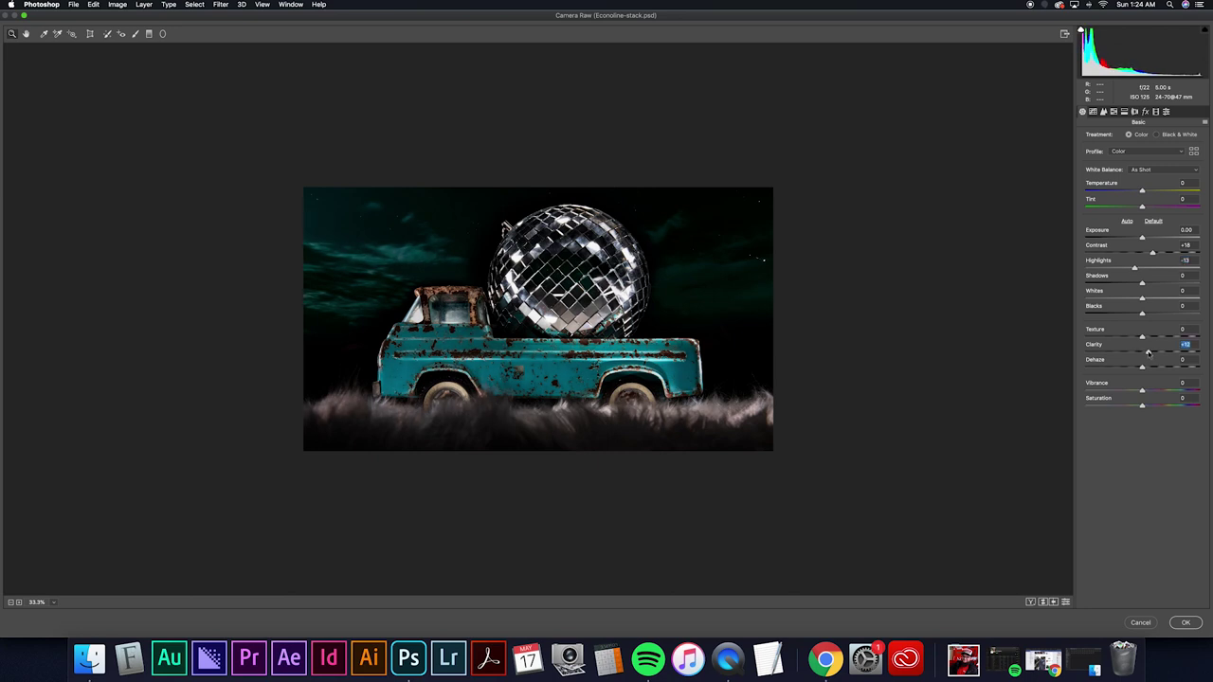
{"action": "left_click_drag", "start_coordinate": [1150, 353], "coordinate": [1143, 353]}
Add a dark post-crop edge vignette and apply the Camera Raw adjustments
{"action": "left_click", "coordinate": [1145, 111]}
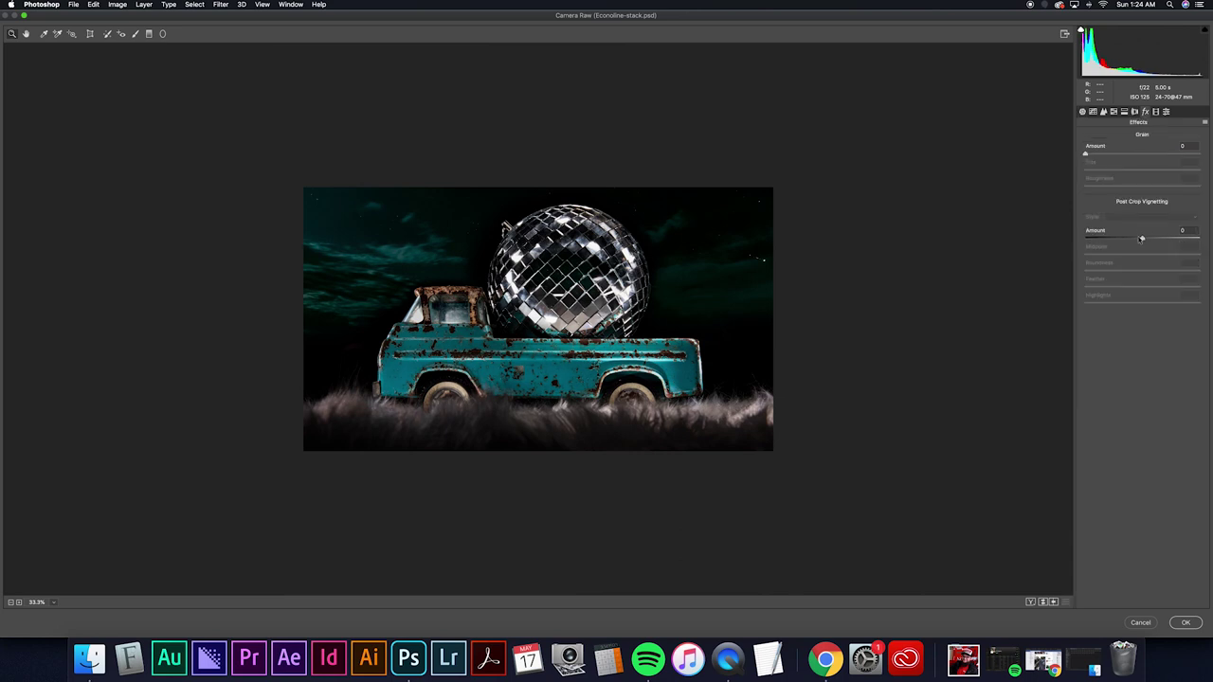
{"action": "left_click_drag", "start_coordinate": [1141, 238], "coordinate": [1133, 239]}
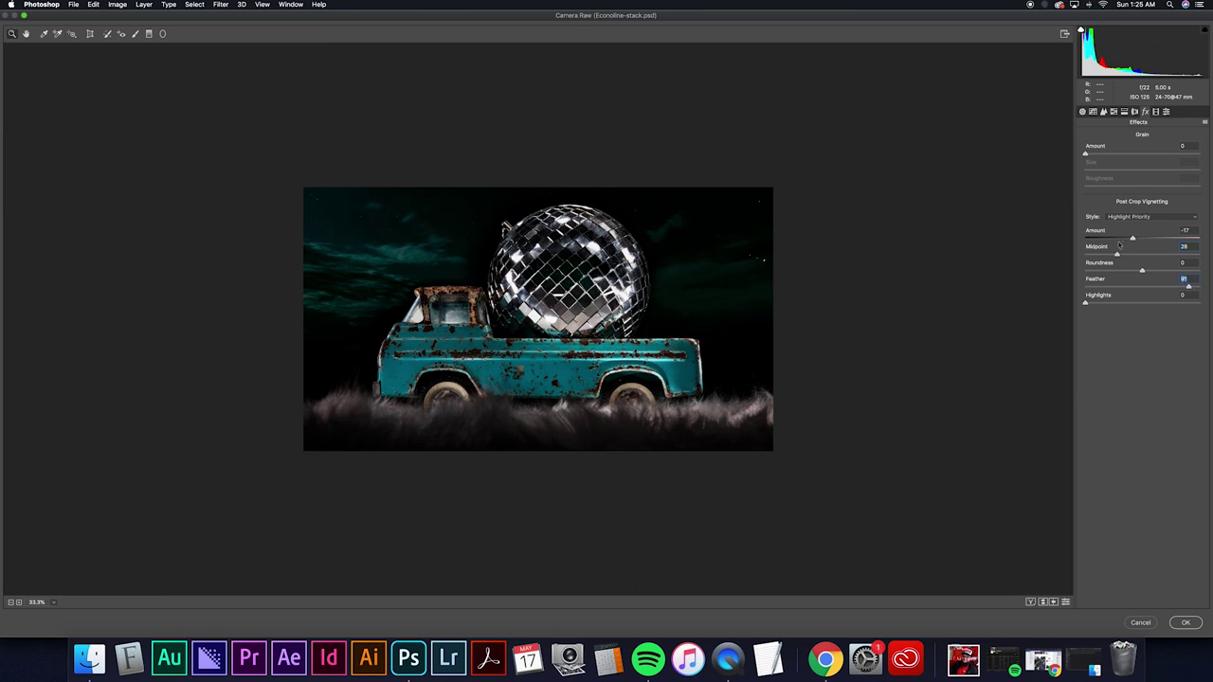
{"action": "left_click_drag", "start_coordinate": [1133, 237], "coordinate": [1125, 239]}
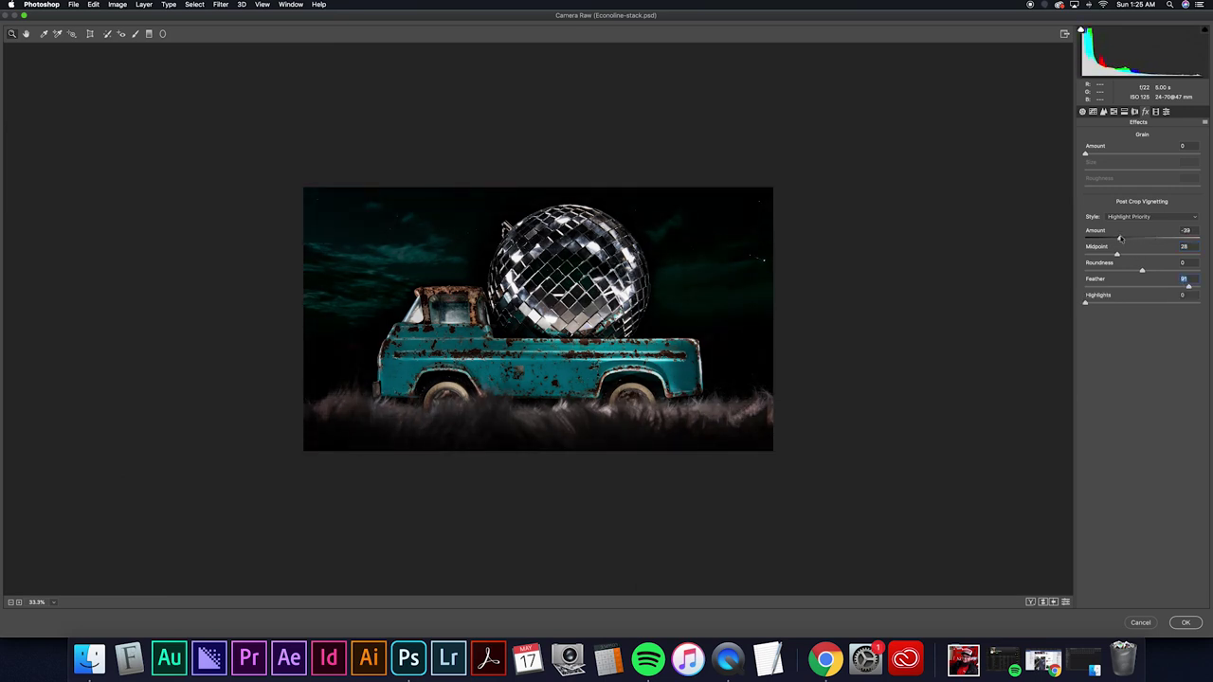
{"action": "key", "text": "Return"}
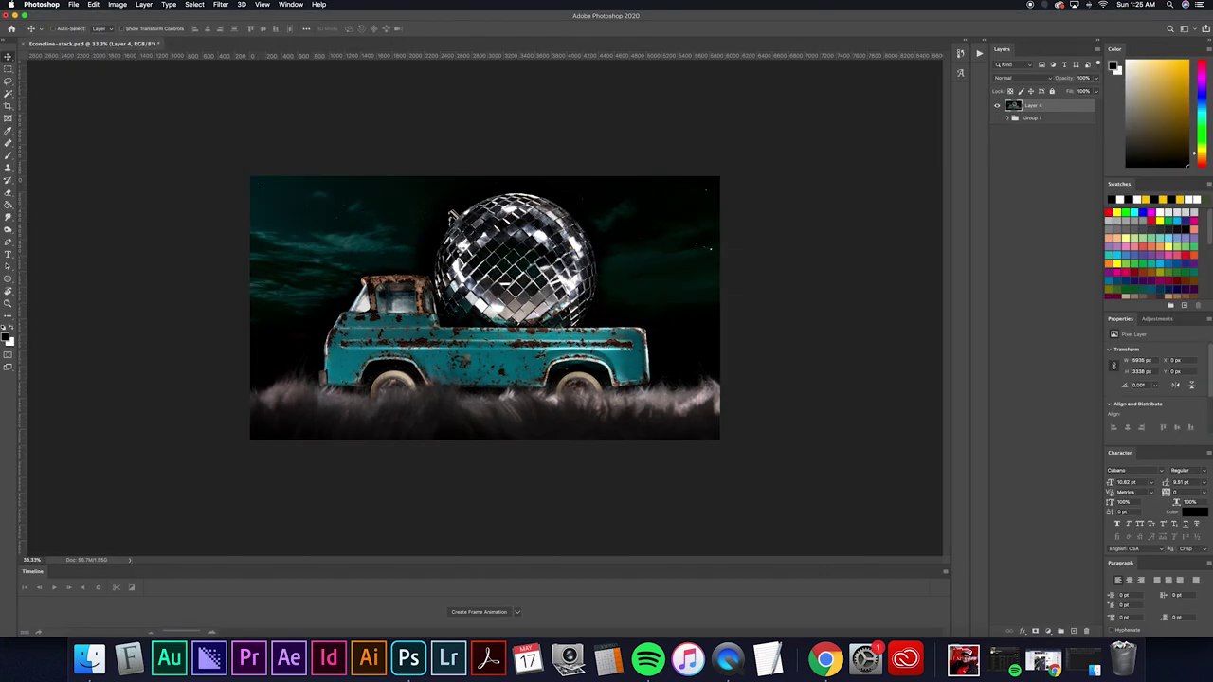